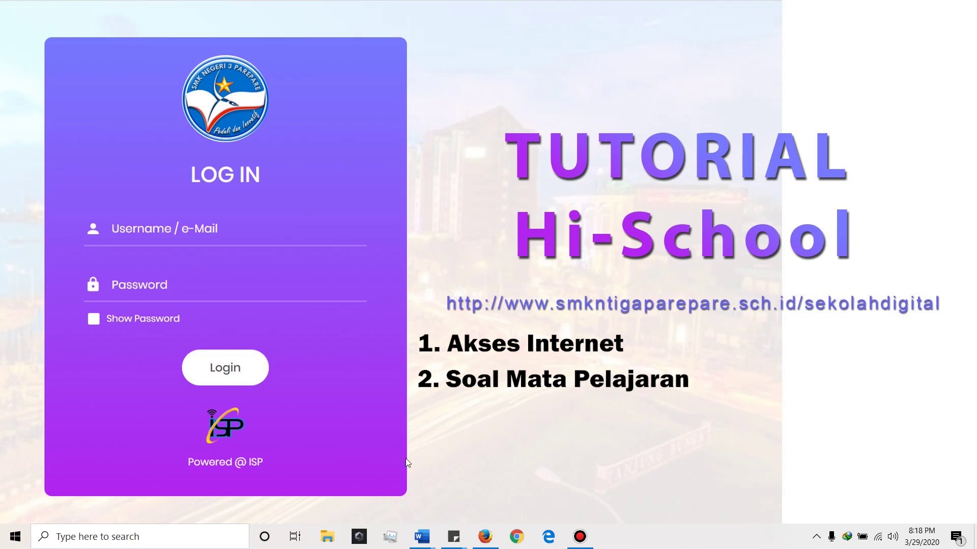
- Switch to the Word document "soal agsma genap xi" and examine its multiple-choice exam questions
mouse_move(420, 534)
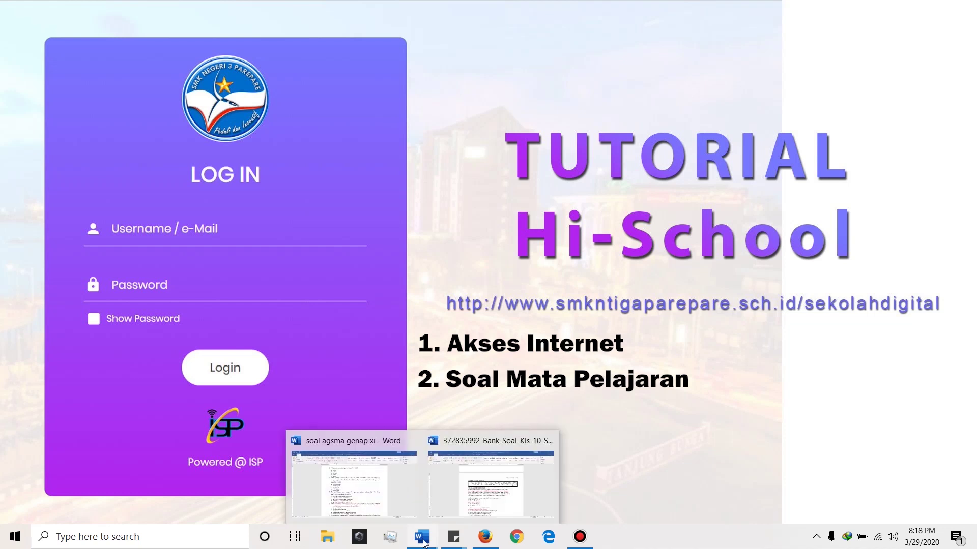
left_click(405, 499)
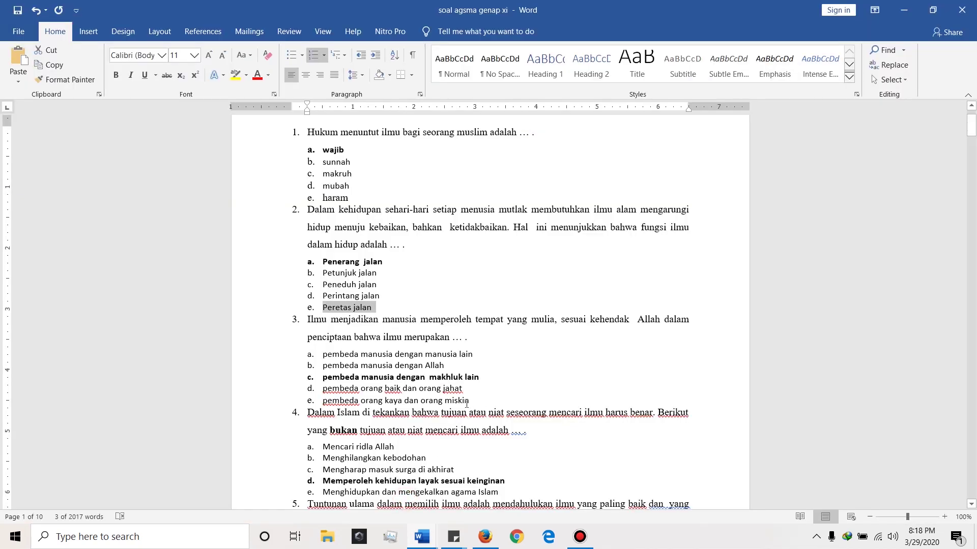
scroll(466, 403, "up", 1)
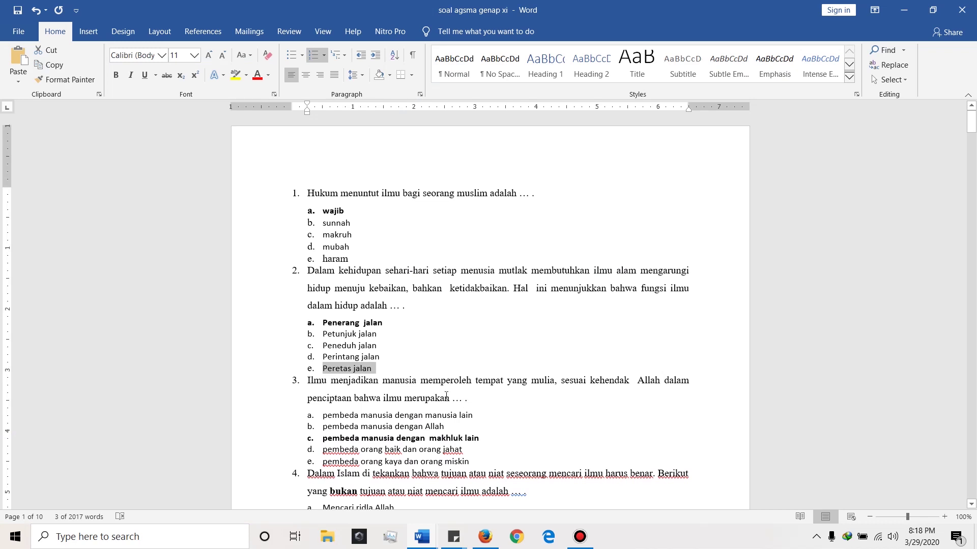
left_click(450, 397)
scroll(432, 356, "down", 1)
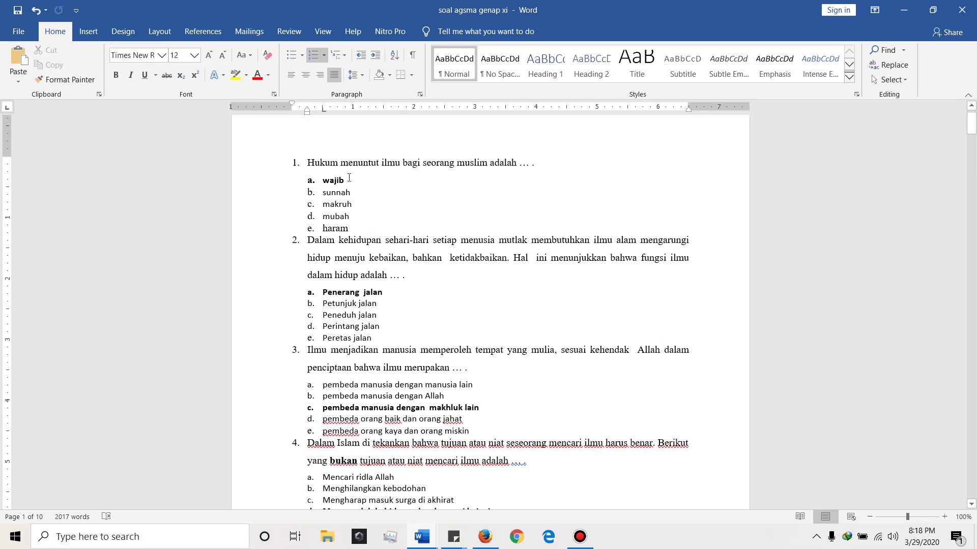
left_click(903, 9)
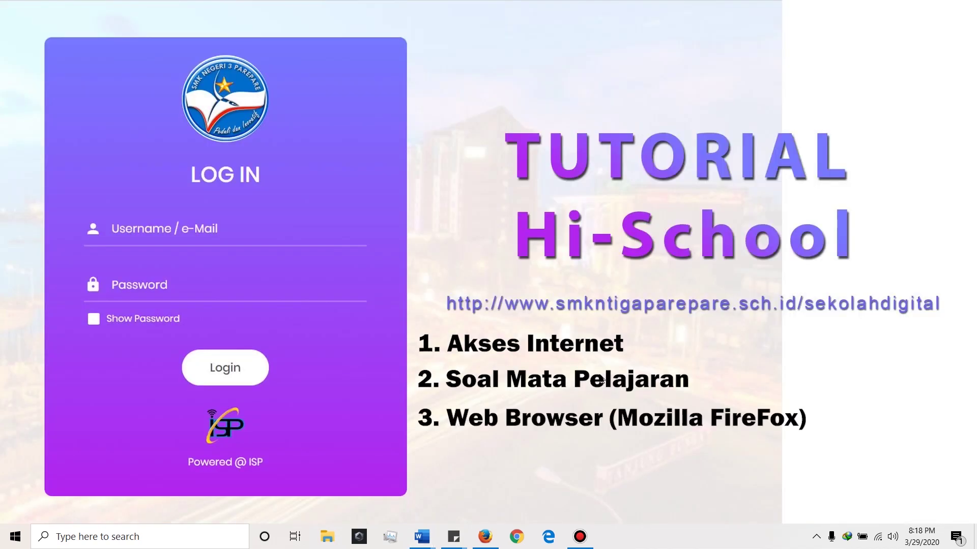
right_click(467, 370)
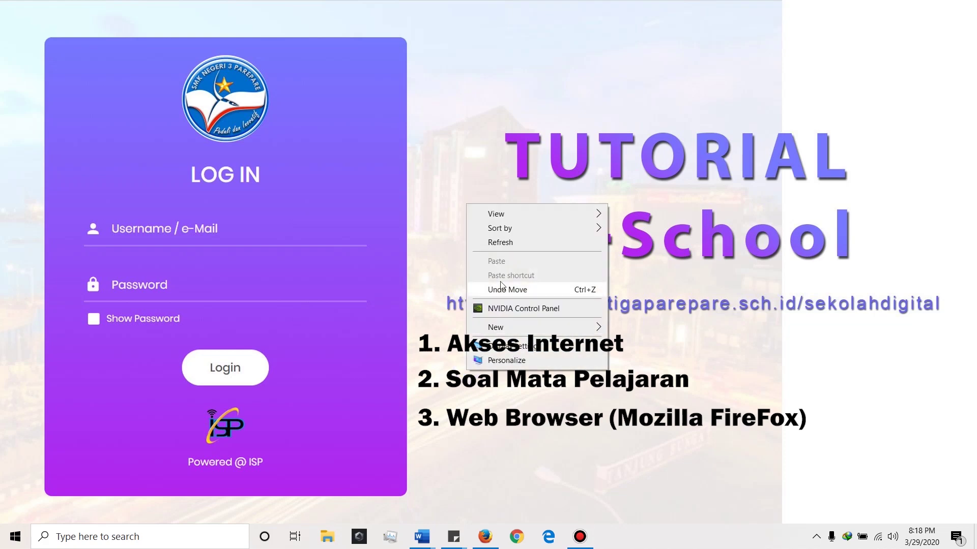
left_click(497, 242)
left_click(486, 538)
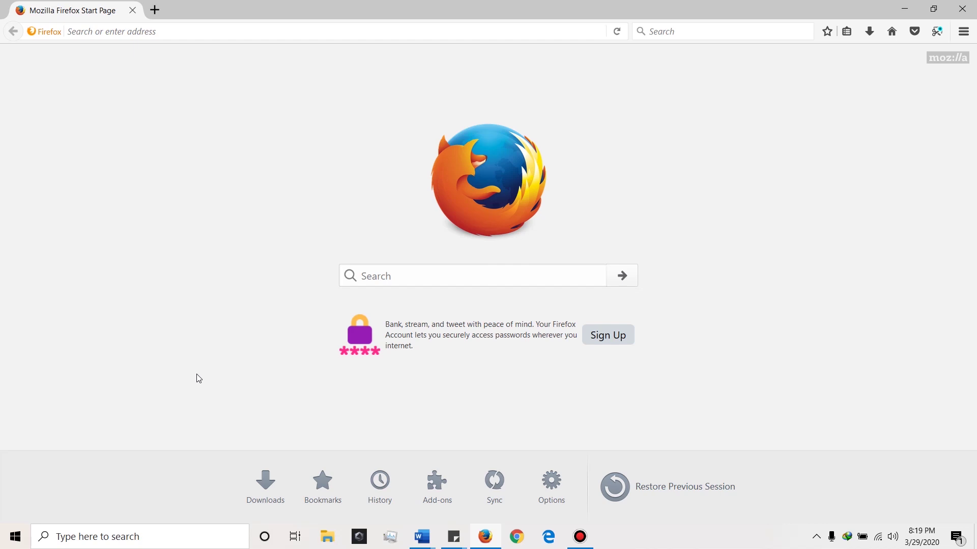
left_click(713, 275)
left_click(912, 14)
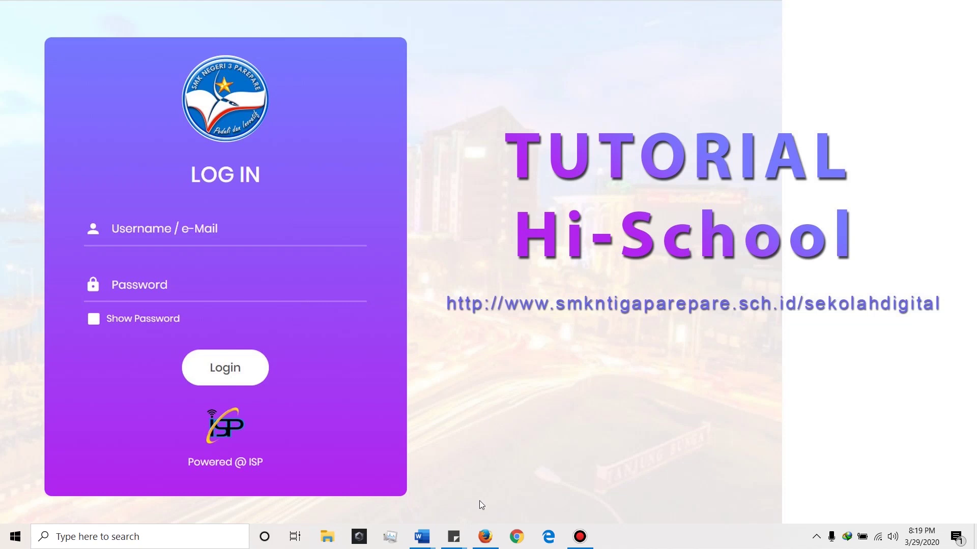
left_click(486, 542)
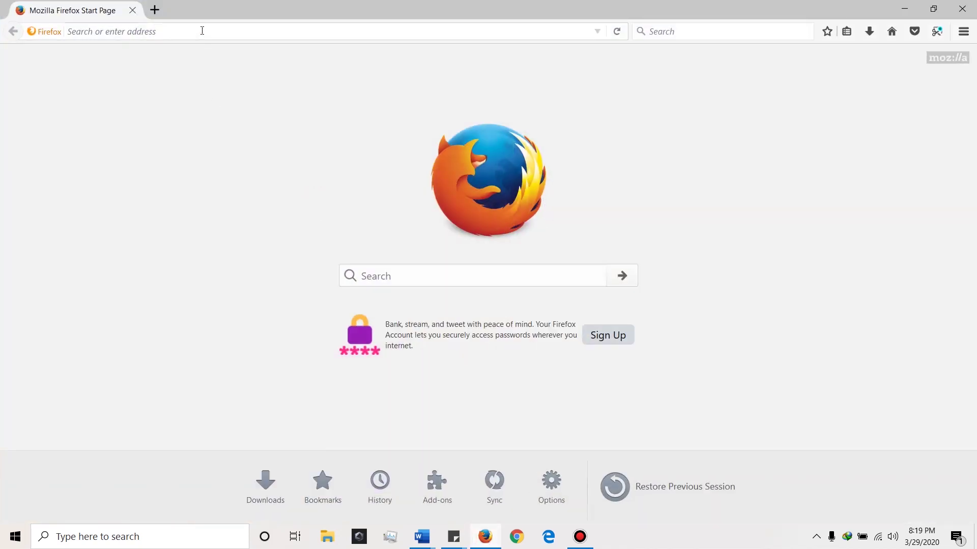
left_click(202, 31)
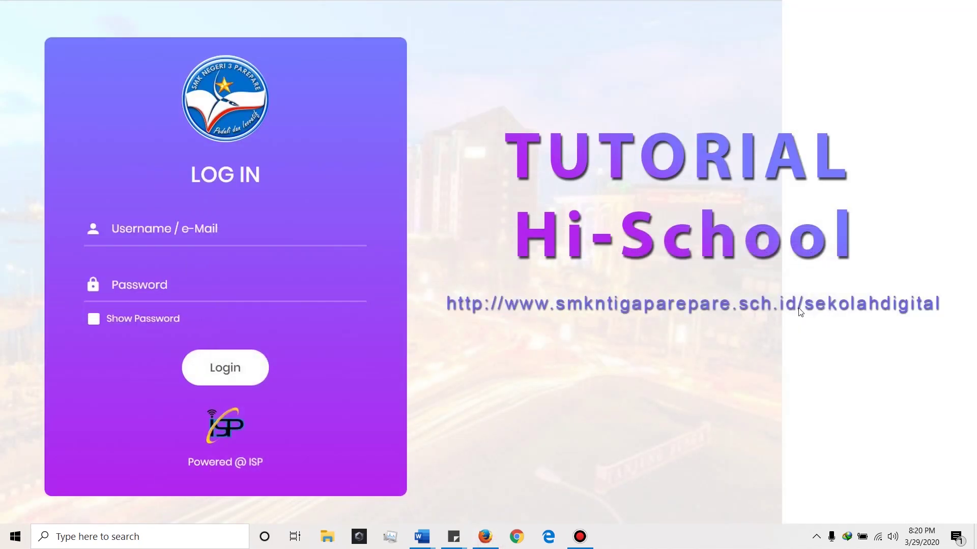
left_click(484, 537)
left_click(198, 31)
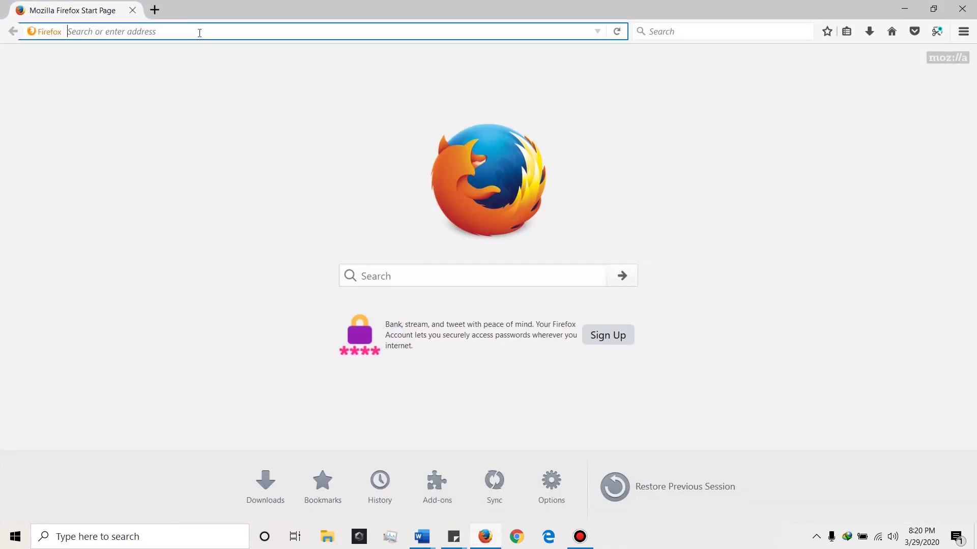
type("www.")
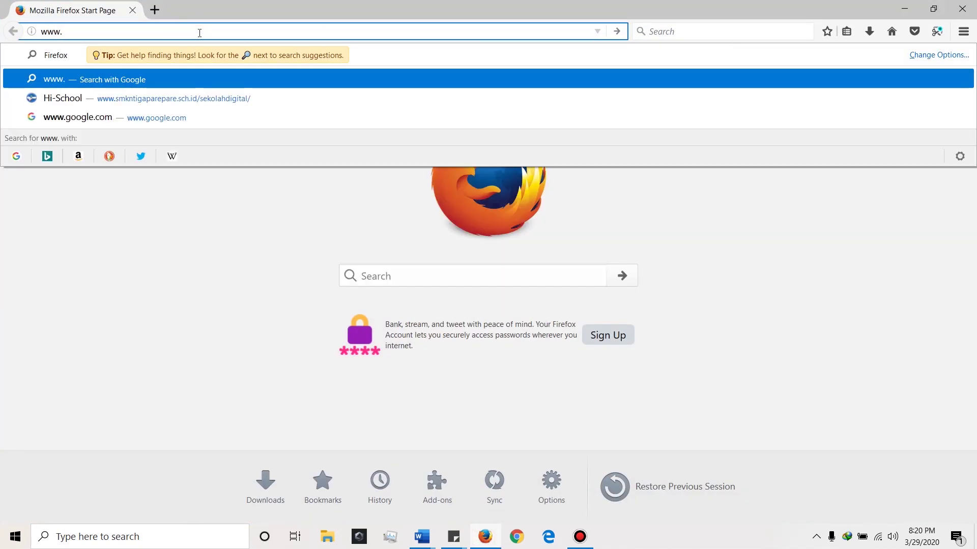
type("smkn")
key("Right")
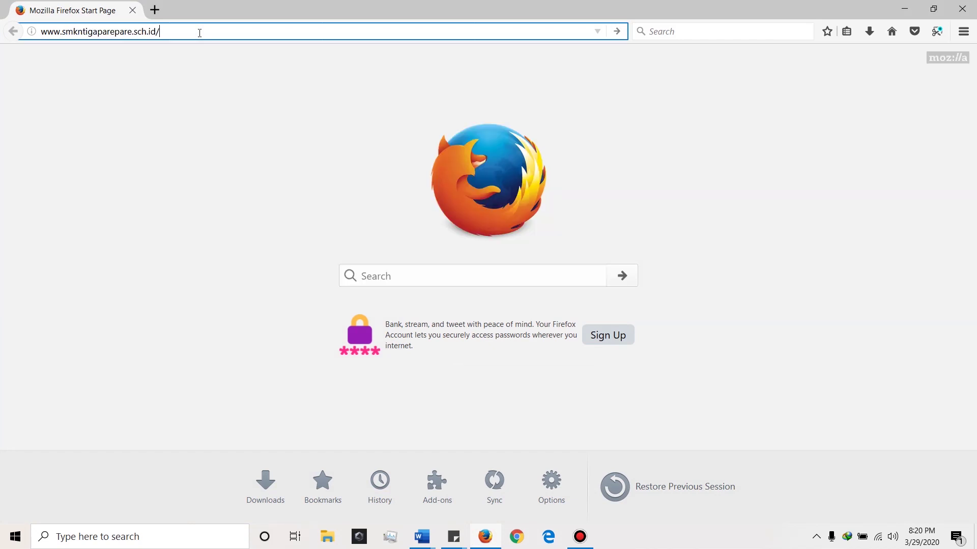
type("sekolahdigital/")
key("Right")
key("Return")
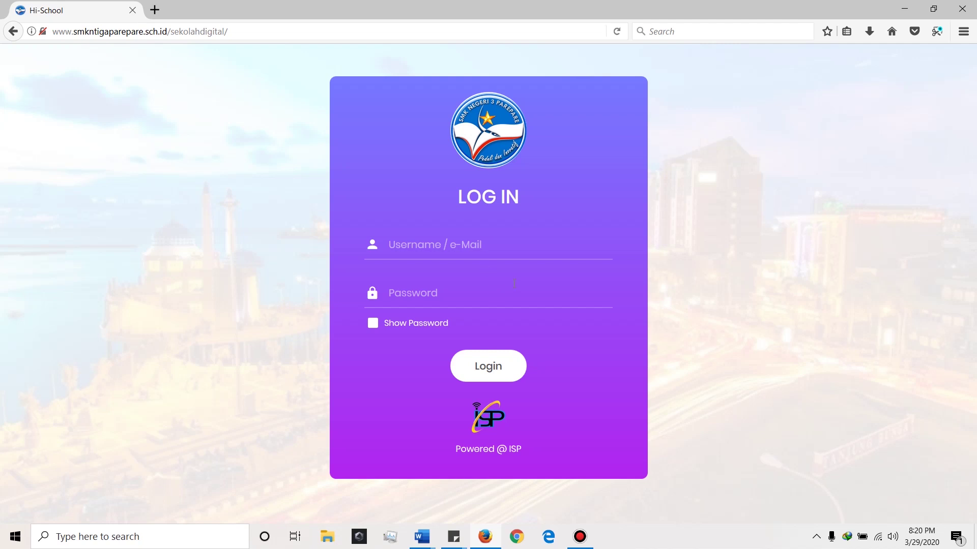
- Copy the account's e-mail address from the sticky note into the username field of the login form
left_click(433, 248)
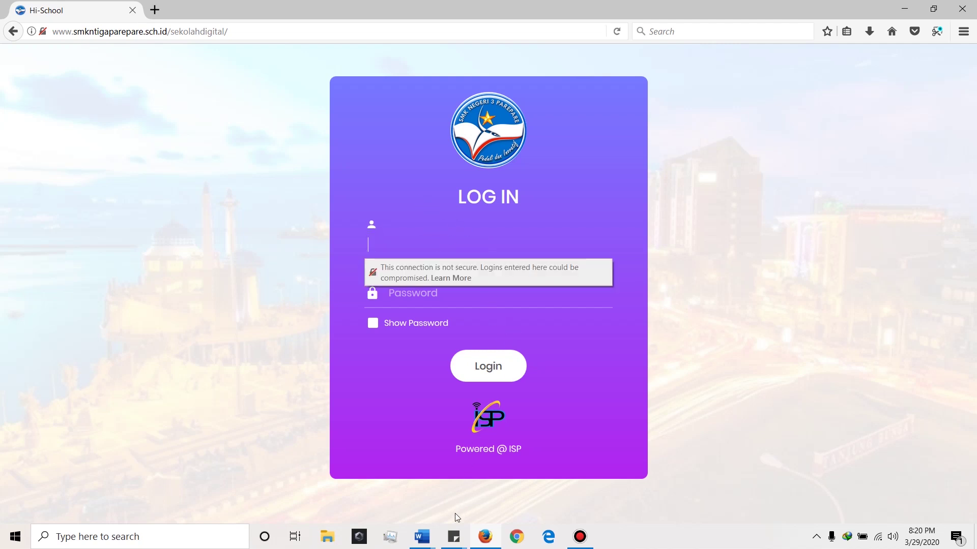
left_click(454, 538)
left_click(483, 485)
left_click_drag(817, 86, 723, 88)
key("ctrl+c")
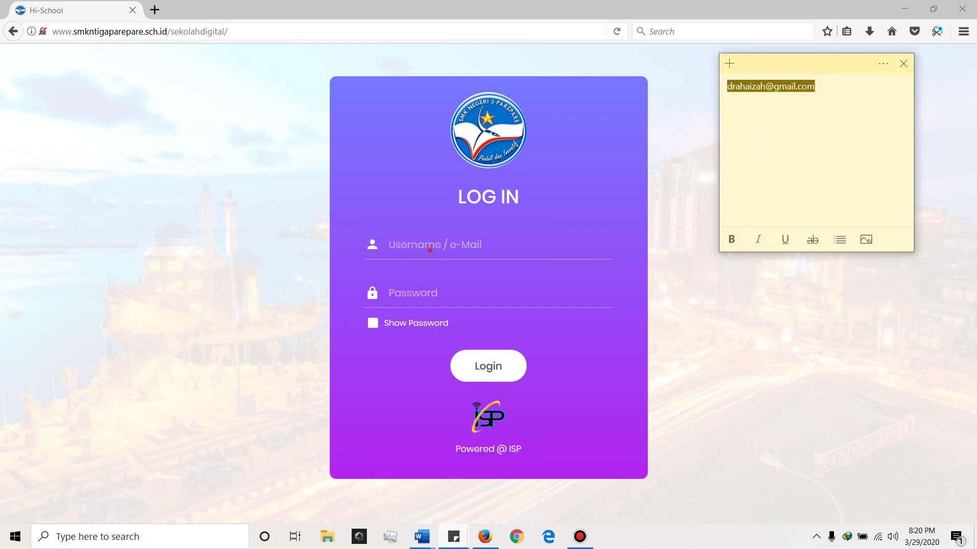
left_click(429, 248)
key("ctrl+v")
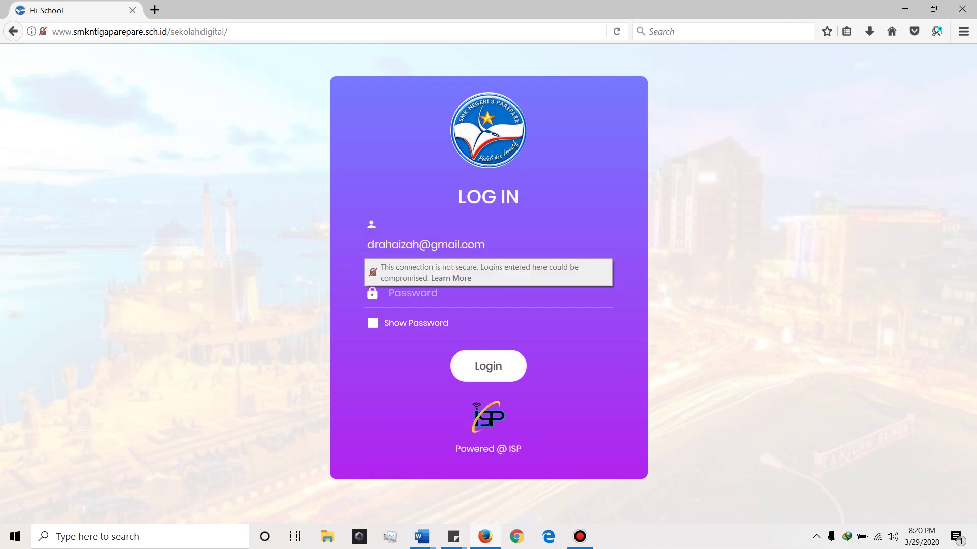
left_click(348, 247)
- Enter the account password, log in to Hi-School and decline saving the login in the browser
left_click(432, 295)
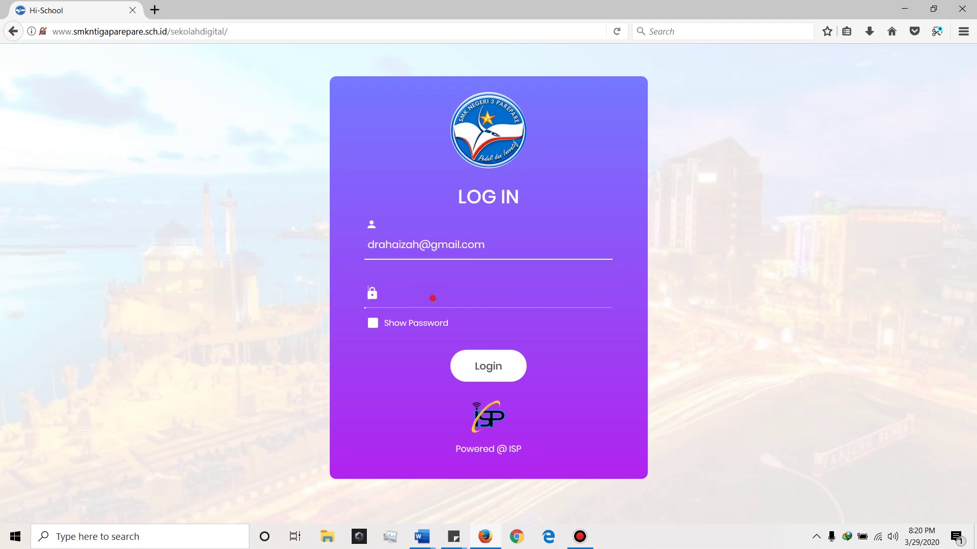
type("****")
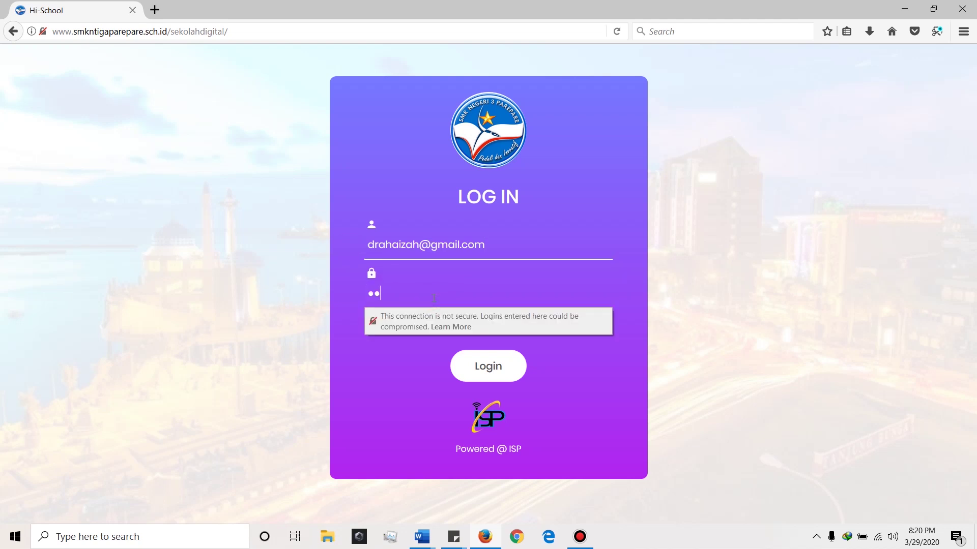
type("****")
left_click(380, 395)
left_click(482, 368)
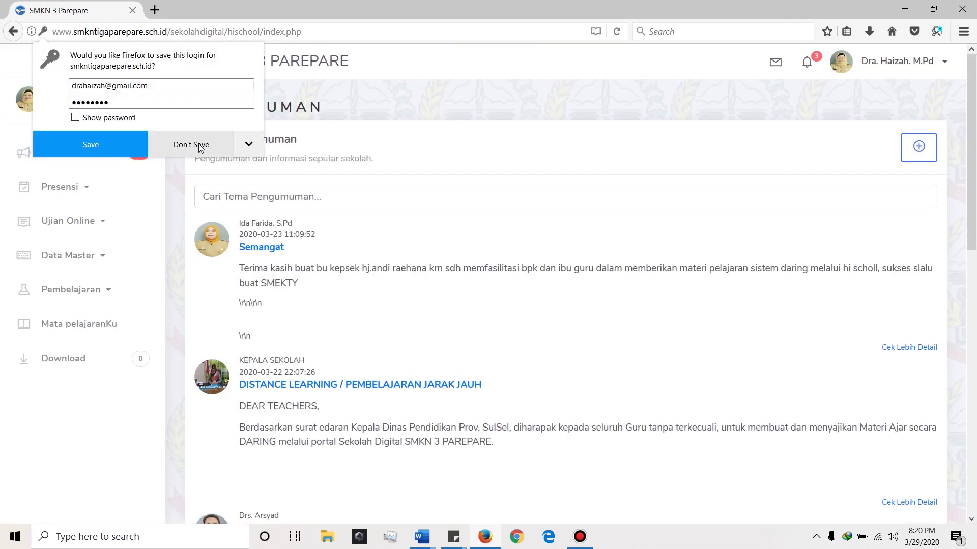
left_click(198, 144)
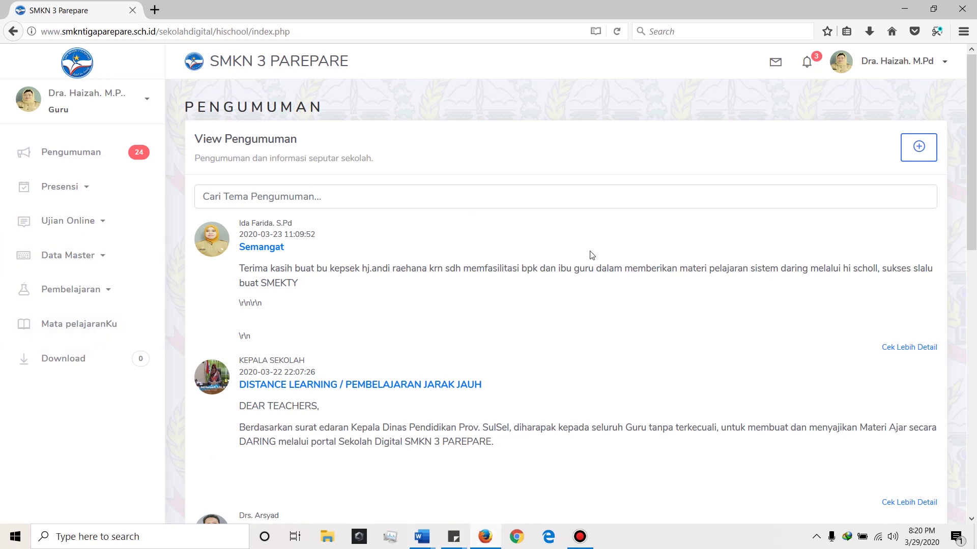
- Go to Paket Soal under Ujian Online and start a new question package
left_click_drag(964, 227, 969, 204)
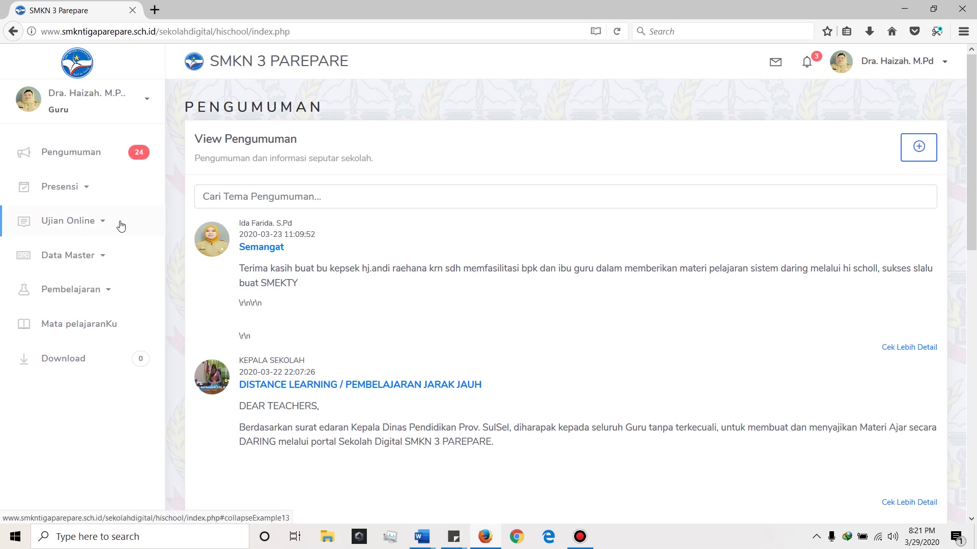
left_click(77, 226)
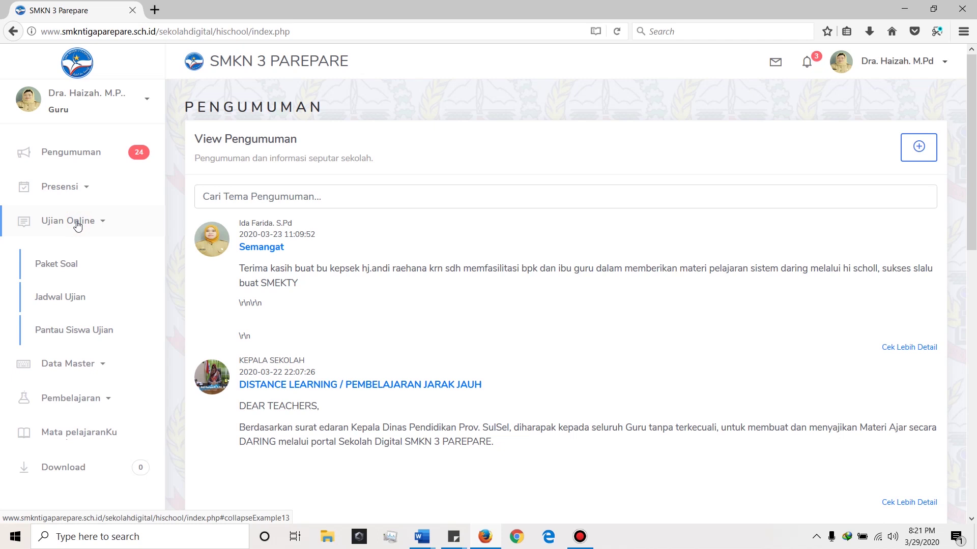
left_click(72, 268)
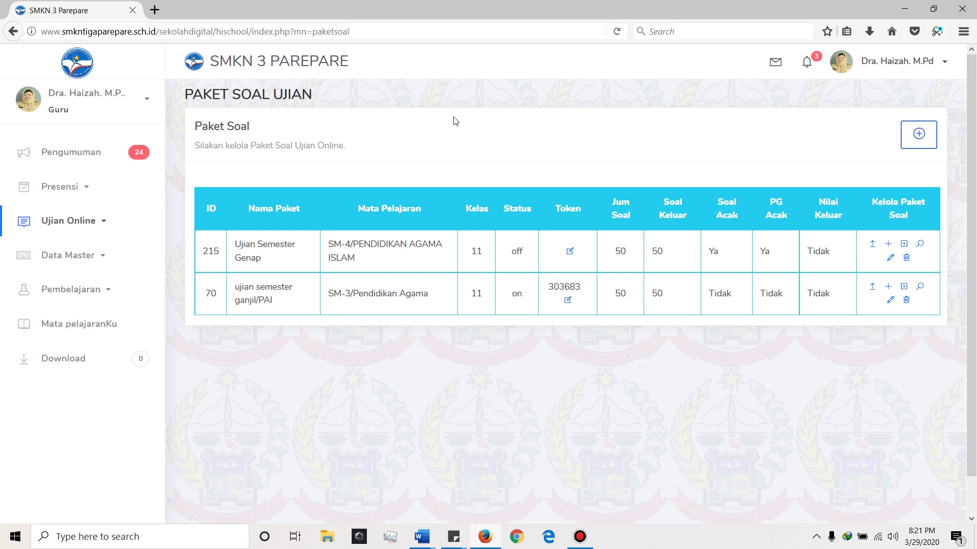
left_click(919, 135)
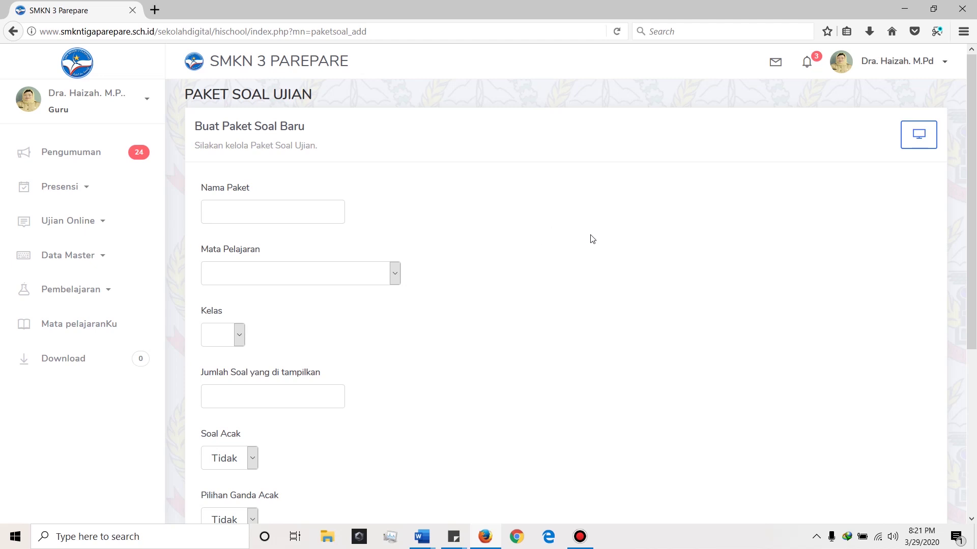
- Name the package Ujian Semester Genap and choose SM-4 | PENDIDIKAN AGAMA ISLAM as its Mata Pelajaran
left_click(282, 213)
type("Ujian Semester Genap")
left_click(499, 260)
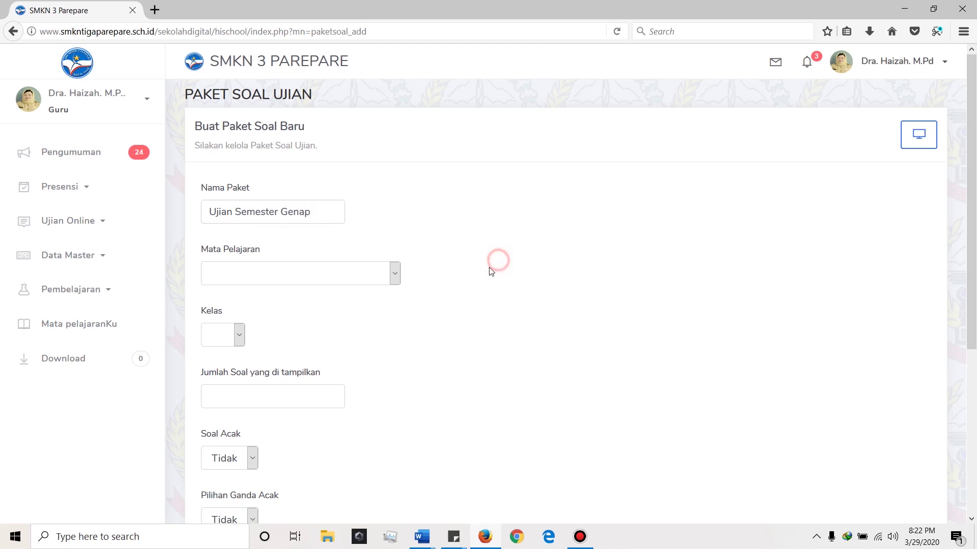
left_click(378, 279)
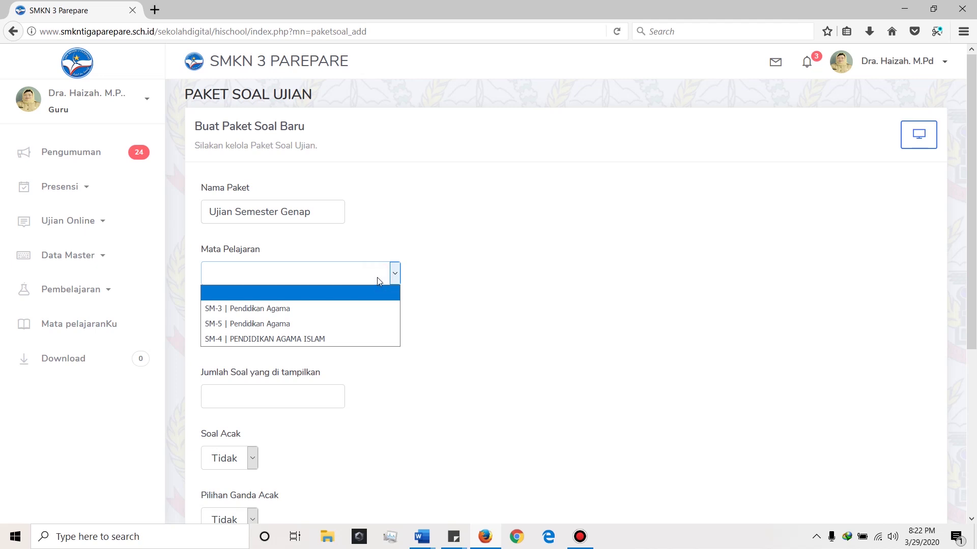
left_click(347, 340)
- Set Kelas to 11 and the number of questions shown (Jumlah Soal yang di tampilkan) to 50
scroll(401, 355, "down", 2)
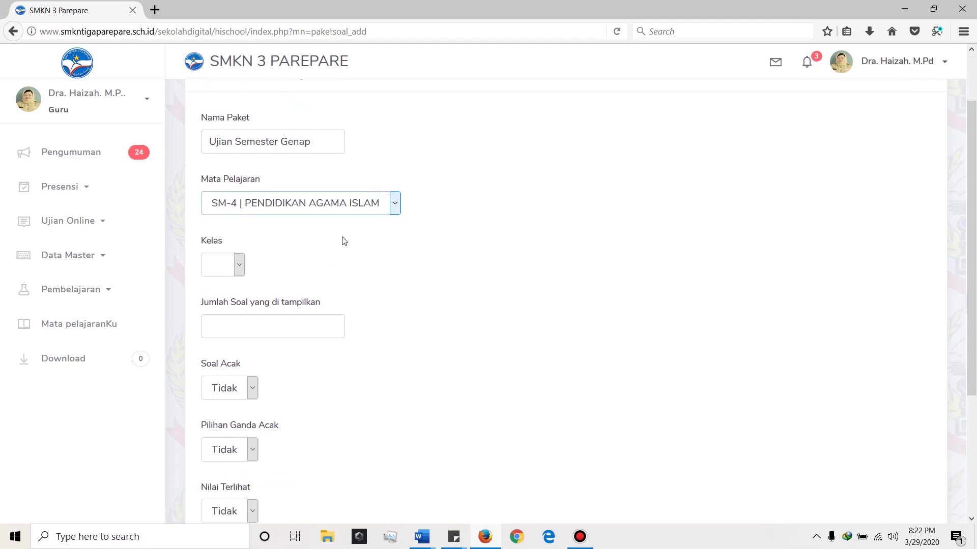
left_click(240, 268)
left_click(233, 453)
scroll(379, 381, "down", 3)
left_click(298, 190)
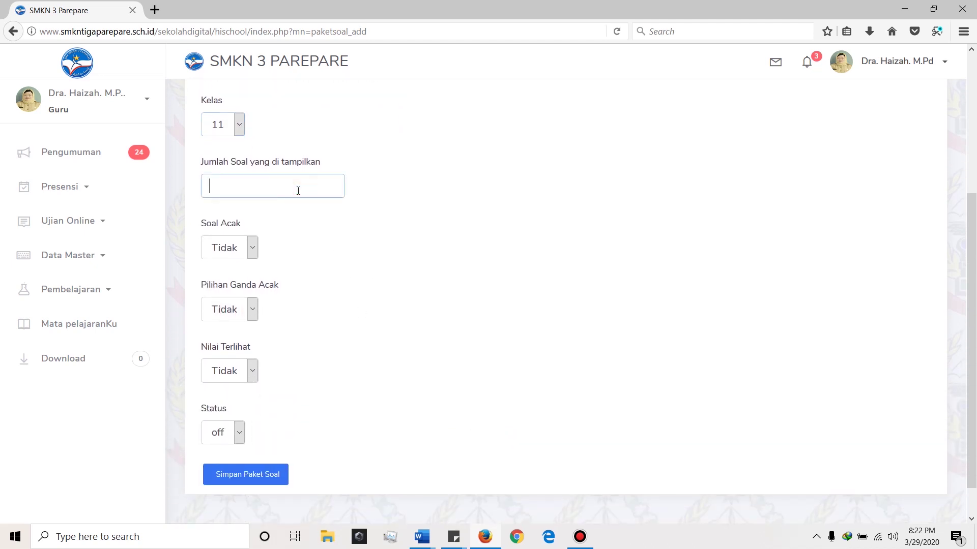
type("50")
left_click(394, 222)
scroll(394, 221, "up", 2)
left_click(240, 258)
left_click(393, 342)
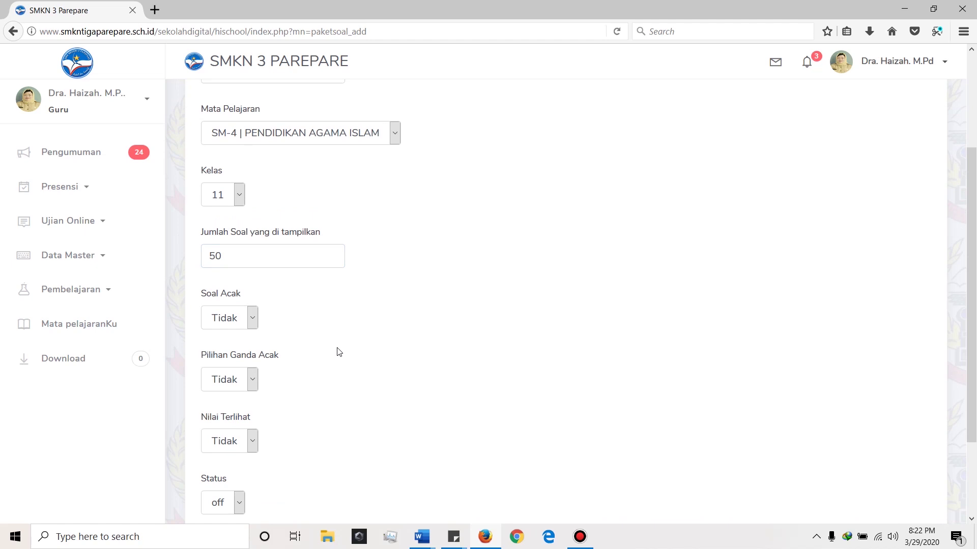
- Set the package options Soal Acak, Pilihan Ganda Acak and Nilai Terlihat all to Ya
left_click(251, 320)
left_click(239, 351)
scroll(312, 358, "down", 1)
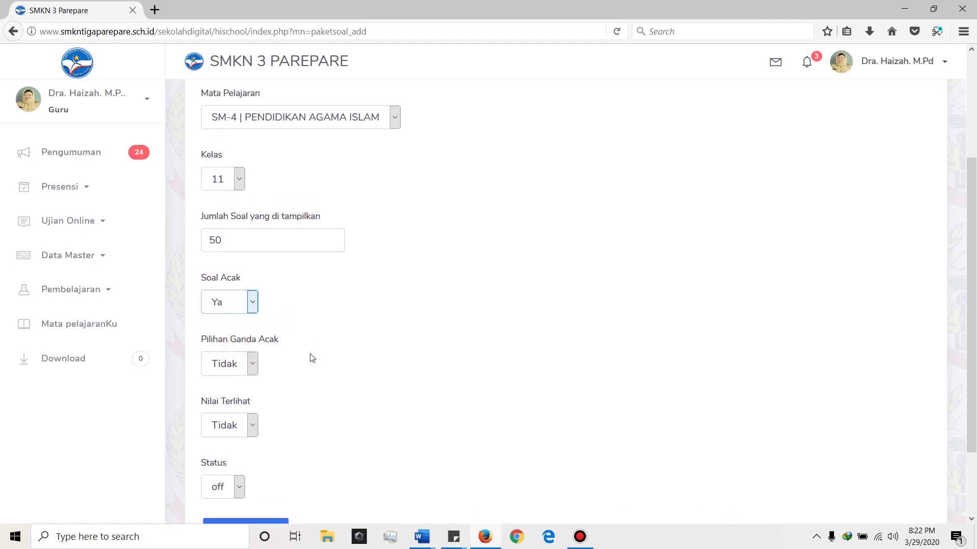
scroll(311, 358, "down", 3)
left_click(252, 271)
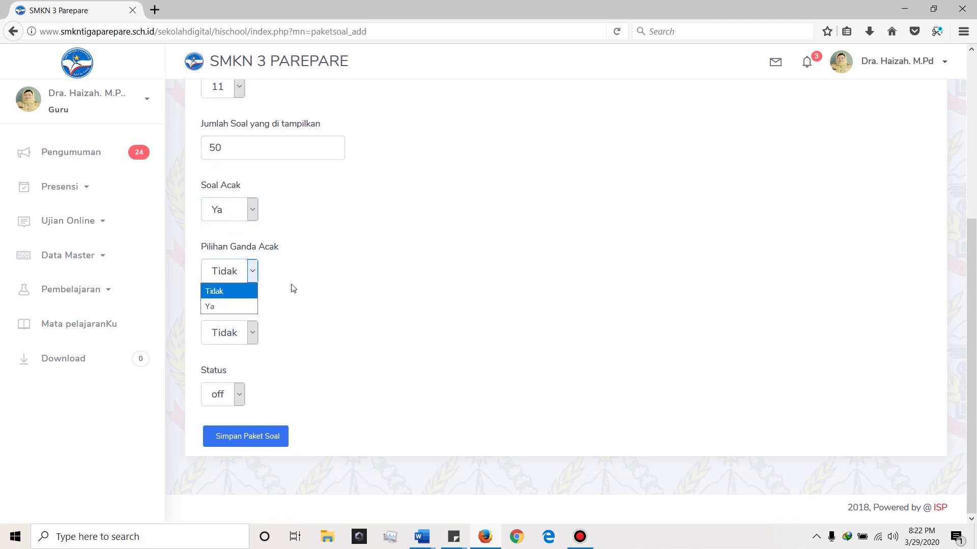
left_click(234, 307)
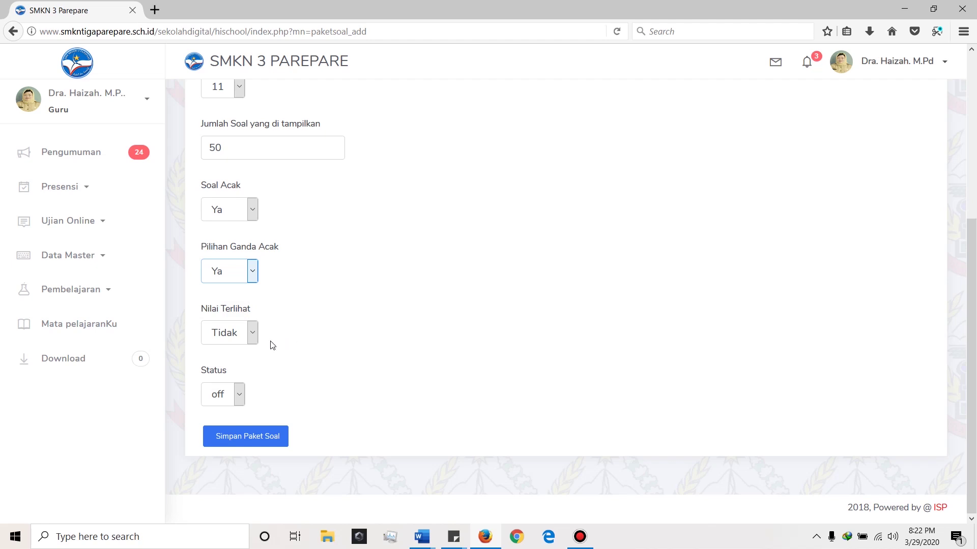
left_click(243, 333)
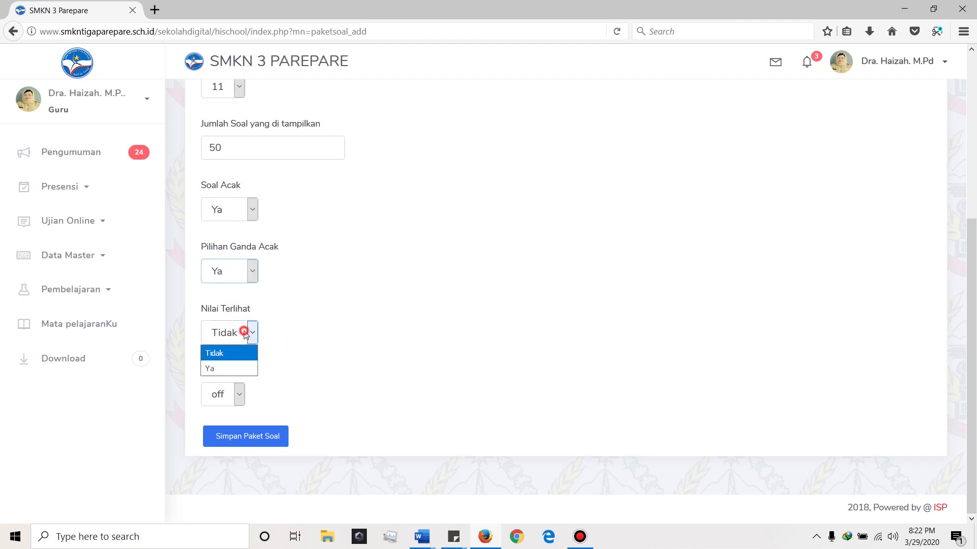
left_click(242, 369)
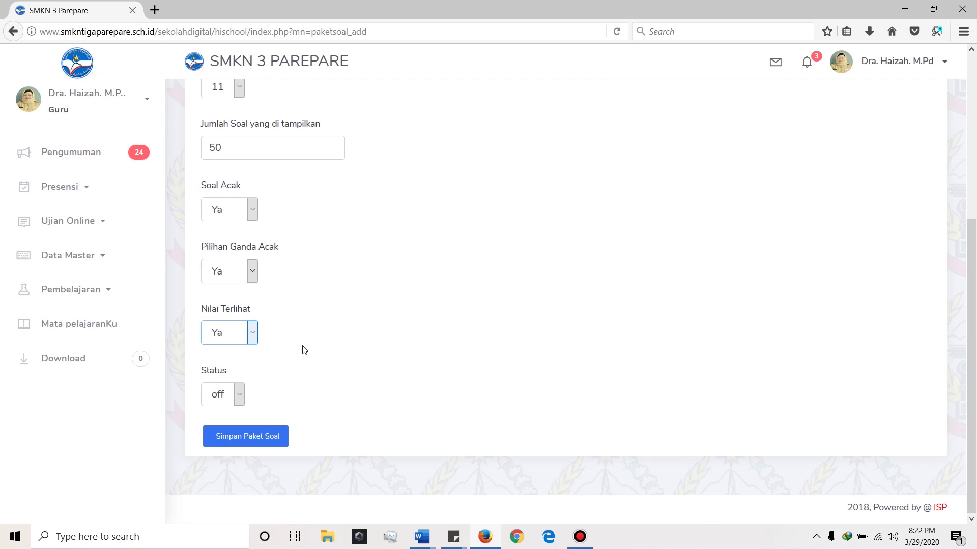
- Set the package's Nilai Terlihat option to Tidak and its Status to off
left_click(256, 334)
left_click(250, 353)
left_click(239, 395)
left_click(222, 432)
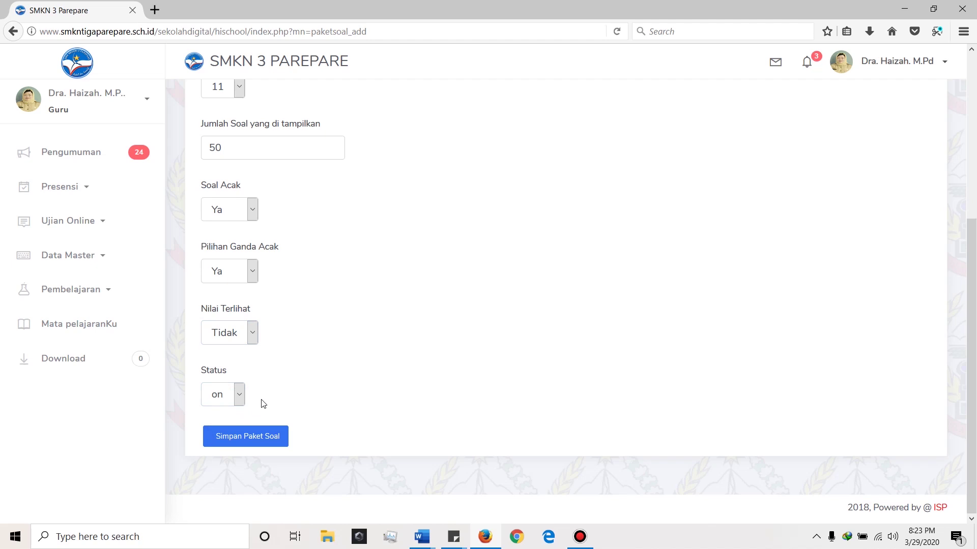
left_click(239, 396)
left_click(223, 417)
- Review the completed form and save the new question package
scroll(397, 404, "up", 5)
scroll(349, 410, "down", 5)
left_click(262, 441)
scroll(471, 424, "down", 4)
scroll(546, 434, "up", 4)
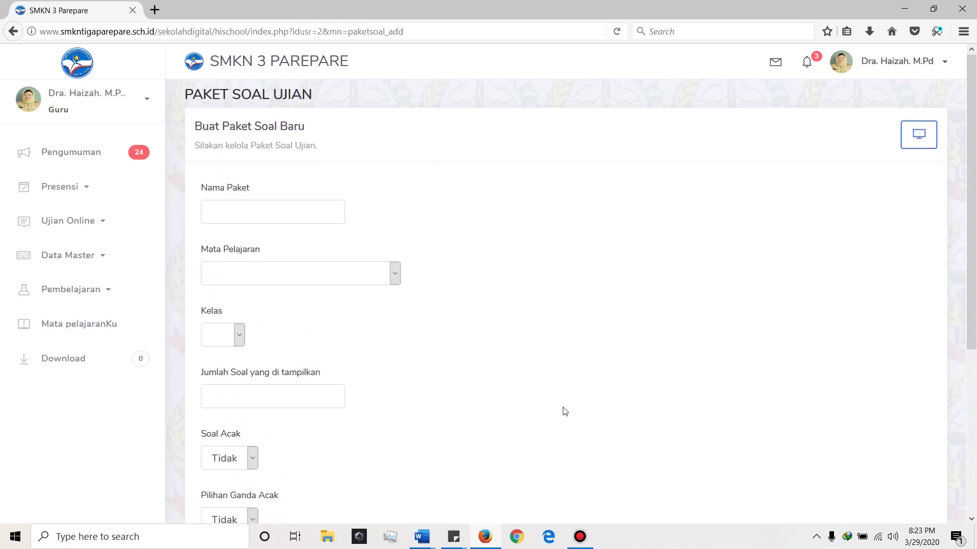
- Return to the package list and start entering a multiple-choice question for the Ujian Semester Genap package with ID 229
left_click(919, 145)
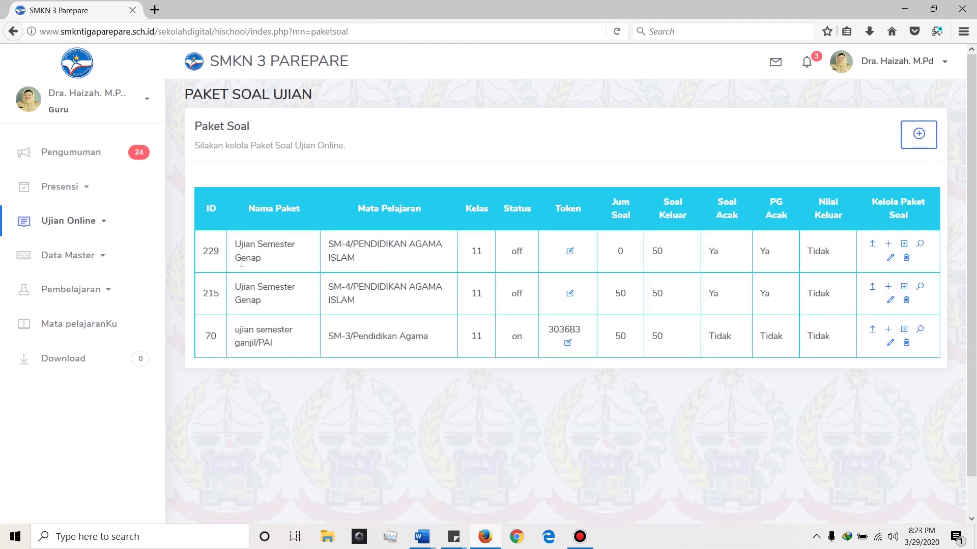
left_click(201, 251)
left_click_drag(201, 251, 938, 260)
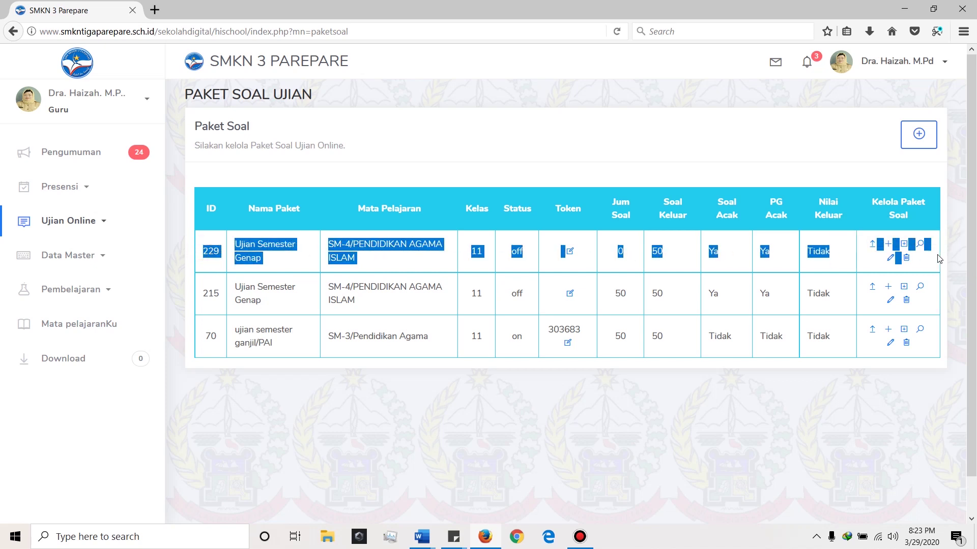
left_click(377, 264)
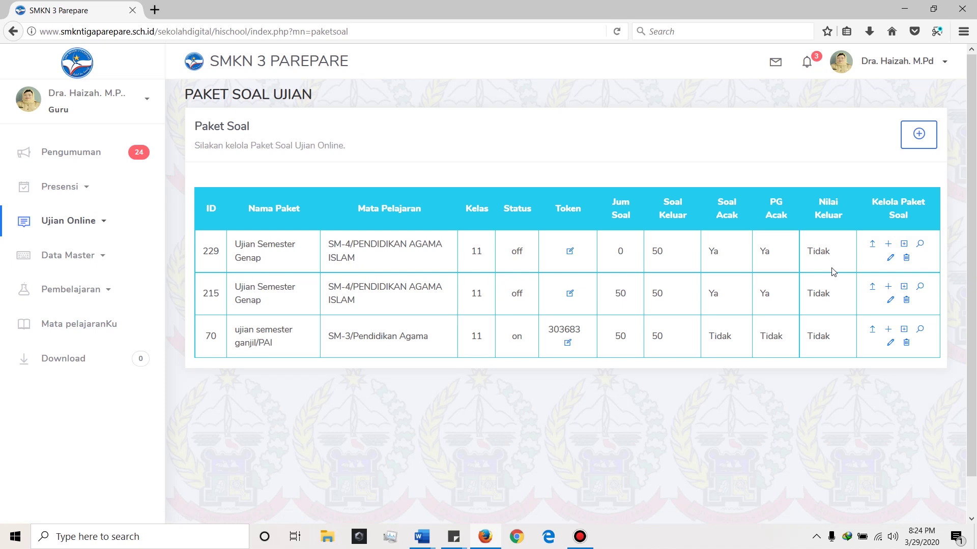
left_click(888, 246)
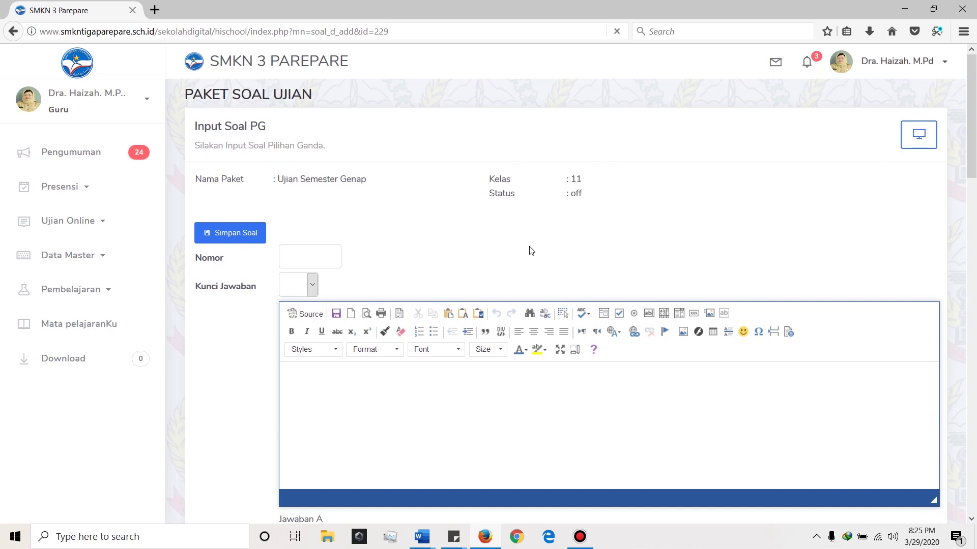
- Set the question's Nomor to 1 and its Kunci Jawaban to A
left_click(328, 260)
type("1")
left_click(327, 273)
left_click(312, 288)
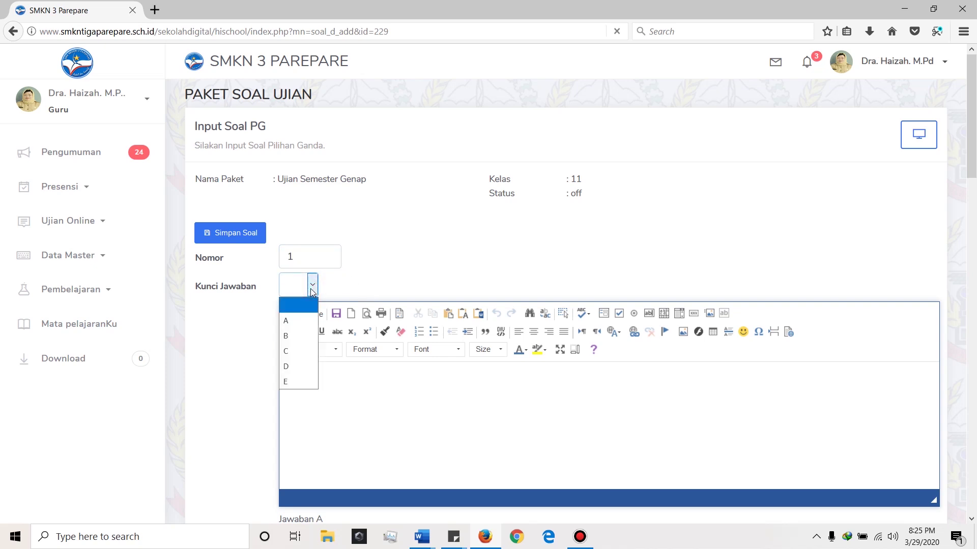
left_click(284, 320)
- Look over the question editor and the answer editors Jawaban A through Jawaban E
scroll(336, 356, "down", 2)
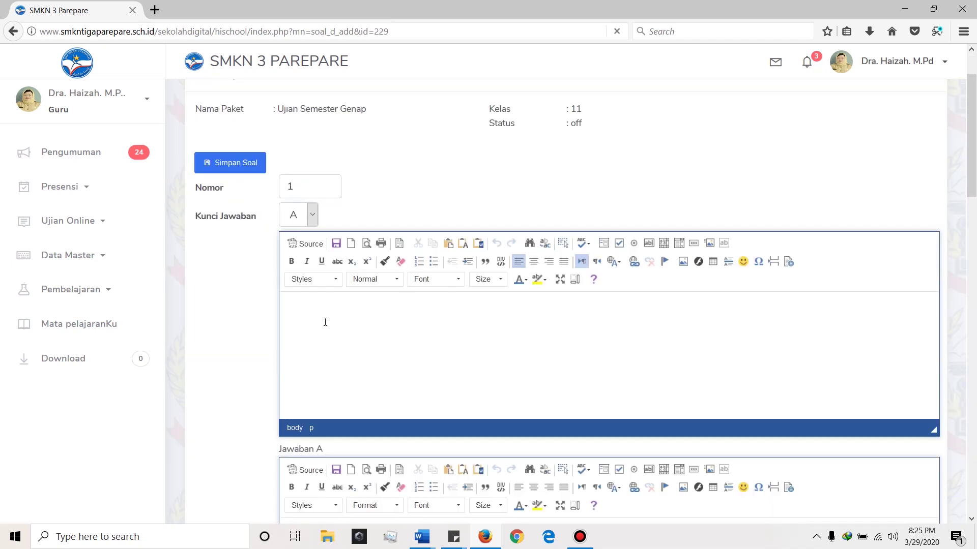
left_click(322, 328)
left_click(374, 336)
scroll(373, 335, "down", 5)
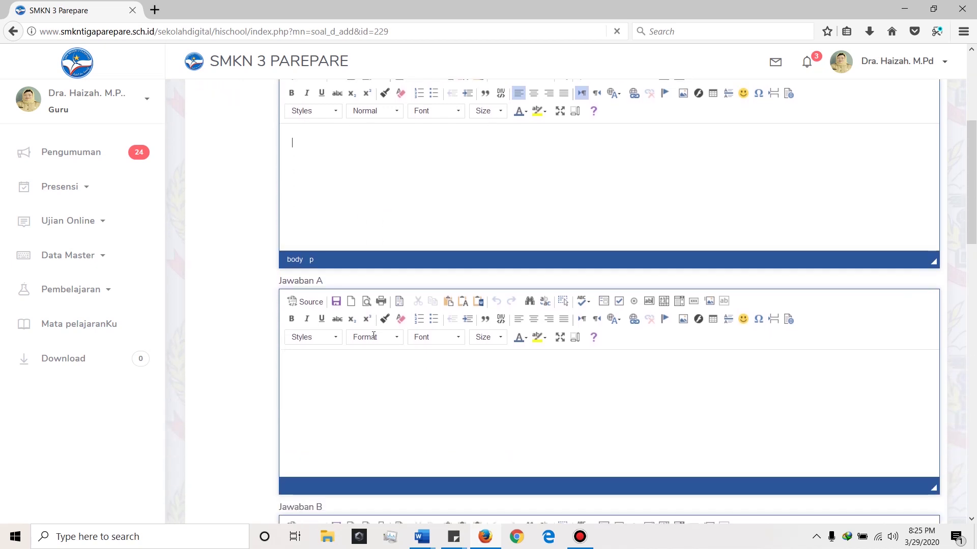
scroll(339, 341, "down", 14)
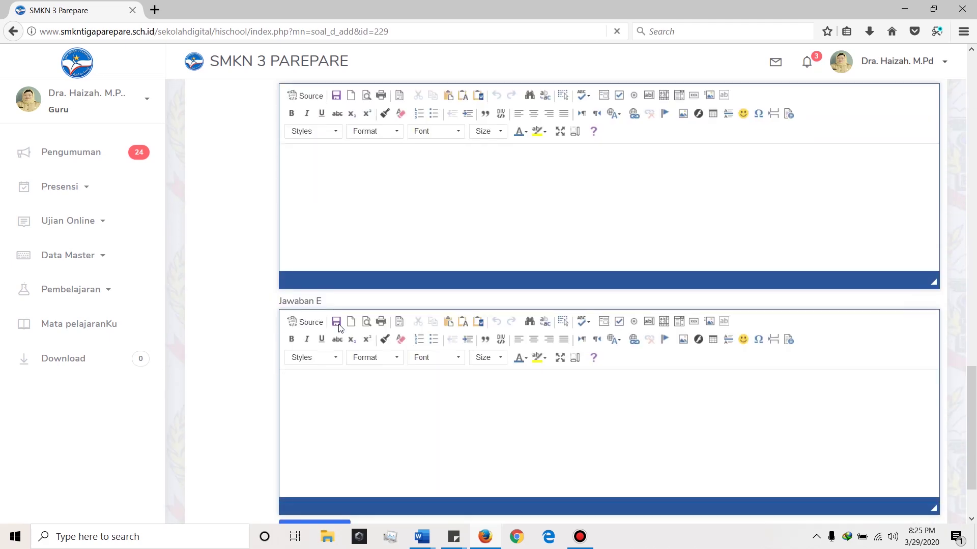
scroll(346, 331, "up", 12)
scroll(347, 331, "up", 7)
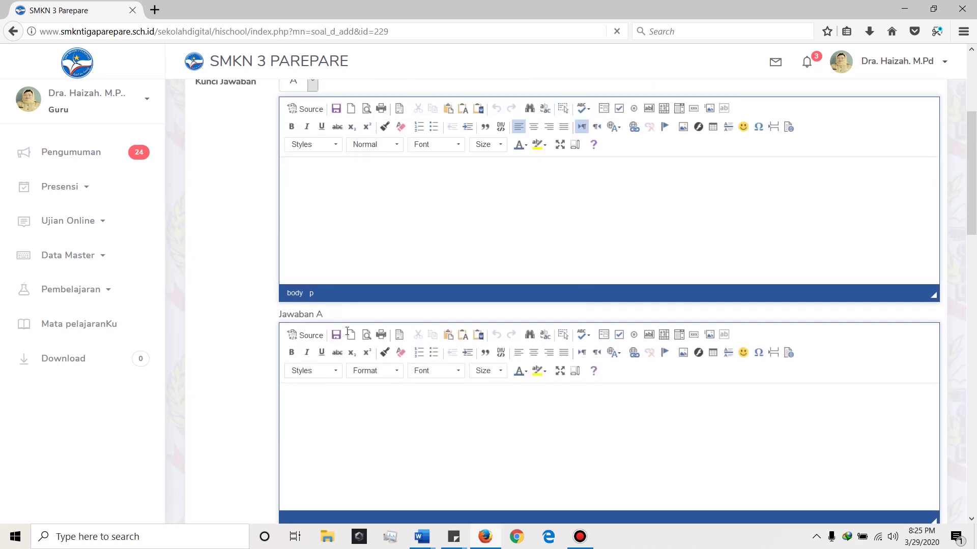
left_click(354, 384)
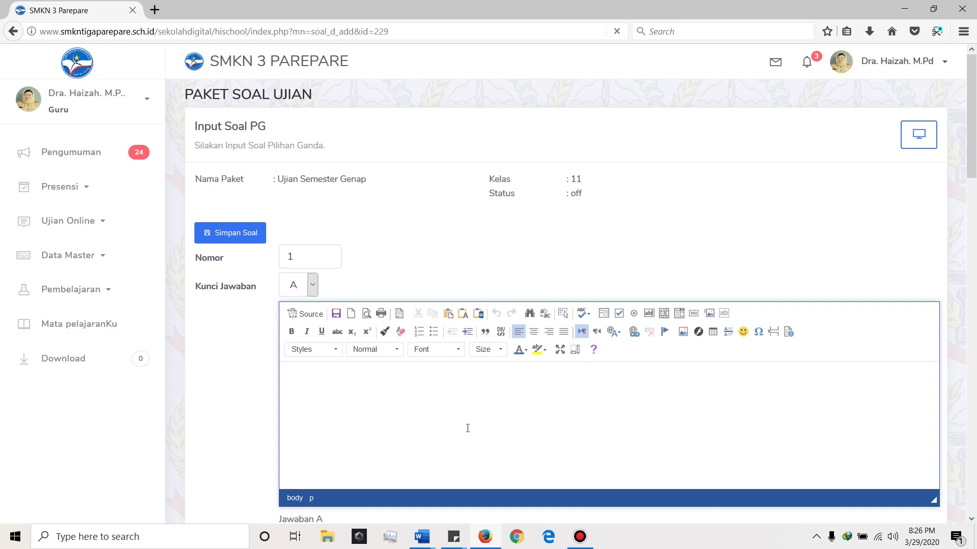
- Switch to the Word document soal agsma genap xi and copy question 1, "Hukum menuntut ilmu bagi seorang muslim adalah … ."
mouse_move(425, 543)
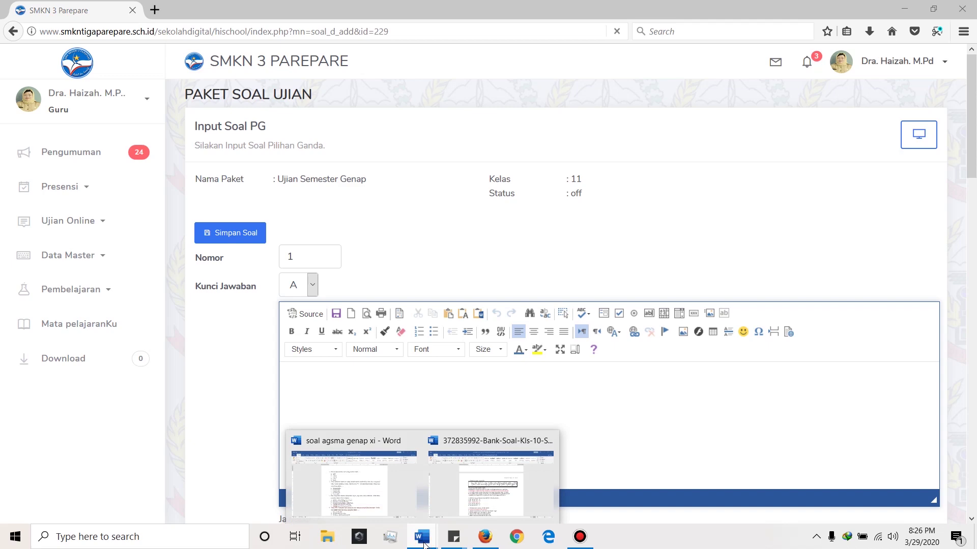
left_click(402, 506)
left_click(412, 338)
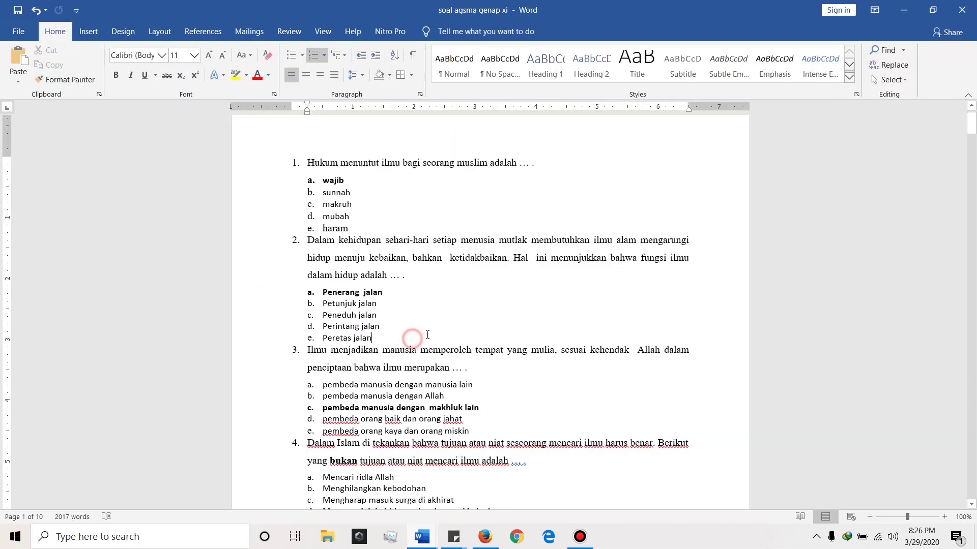
left_click(312, 175)
left_click_drag(308, 164, 533, 163)
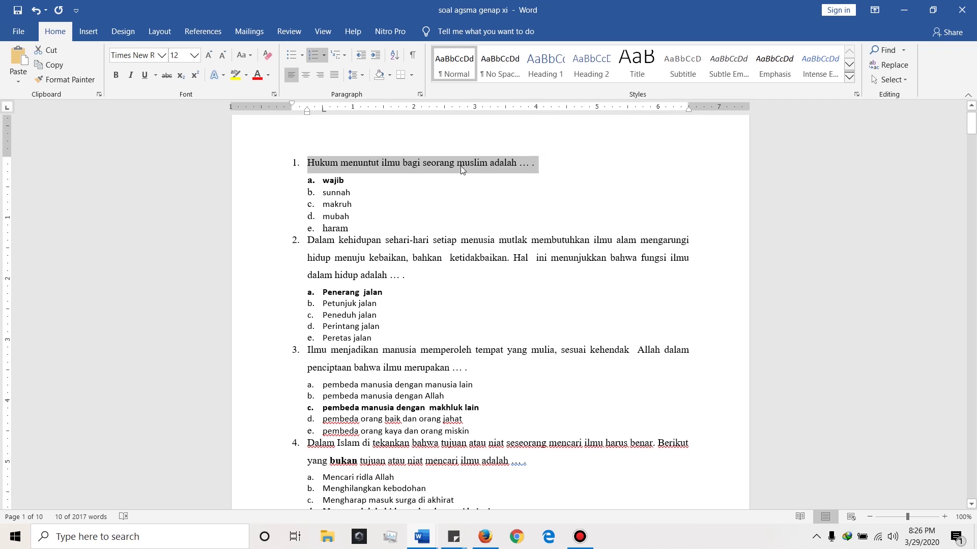
key("ctrl+c")
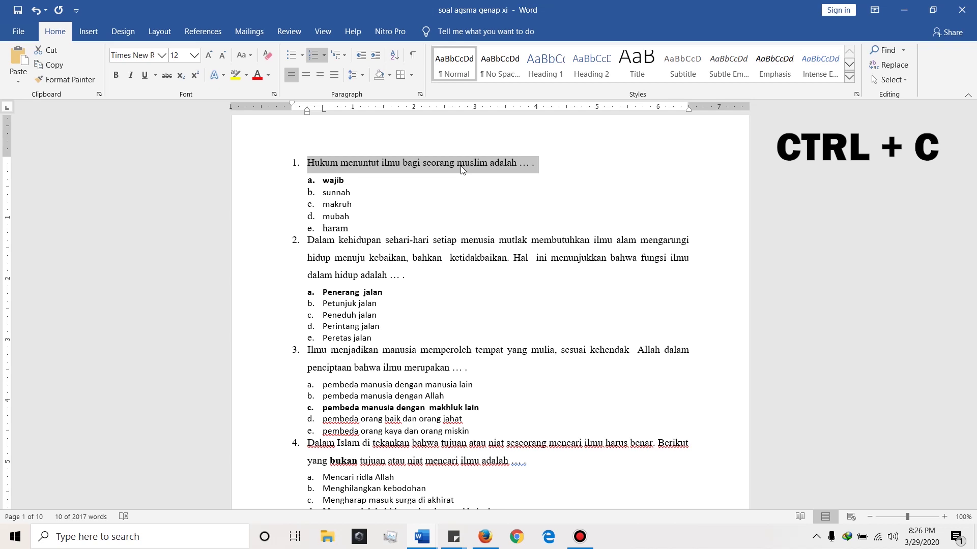
- Switch back to Firefox, paste the copied question into the question editor and remove its list number
left_click(485, 537)
left_click(351, 396)
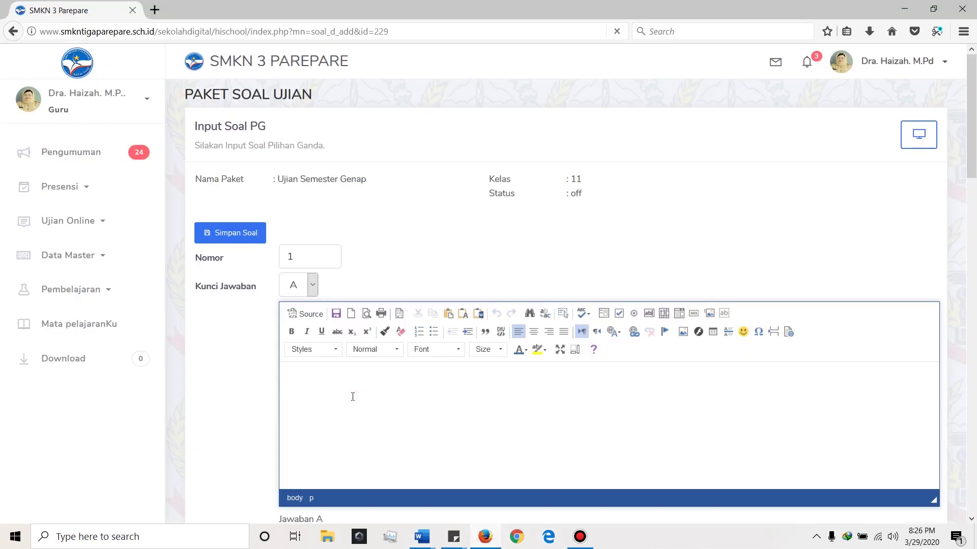
key("ctrl+v")
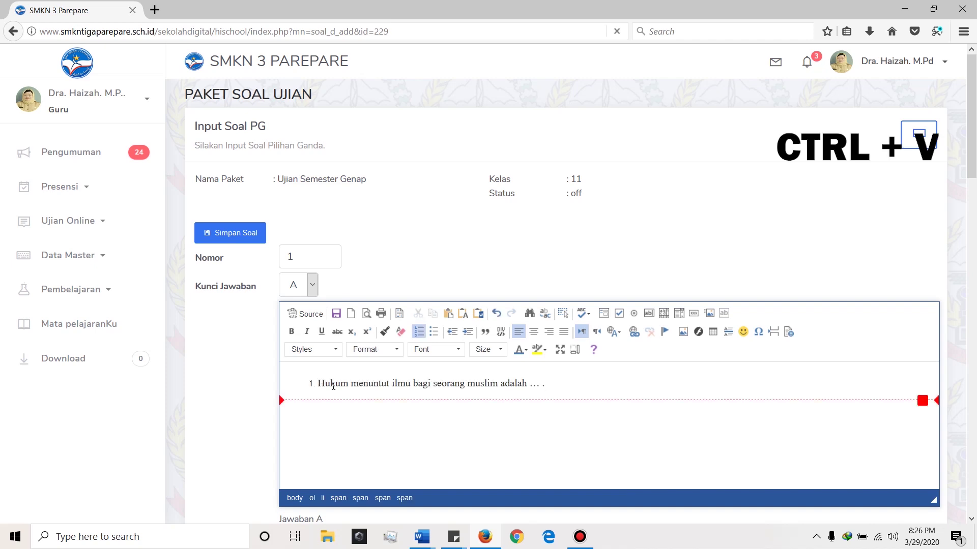
left_click(319, 383)
key("BackSpace")
left_click(360, 387)
- In the Word document soal agsma genap xi, copy question 1's five answer options, from wajib to haram
scroll(361, 389, "down", 5)
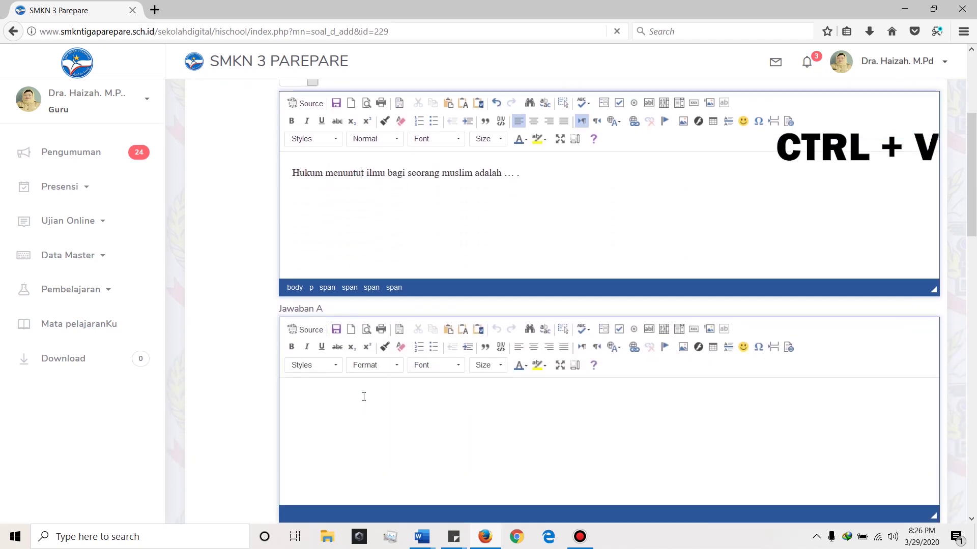
scroll(367, 403, "down", 2)
left_click(351, 342)
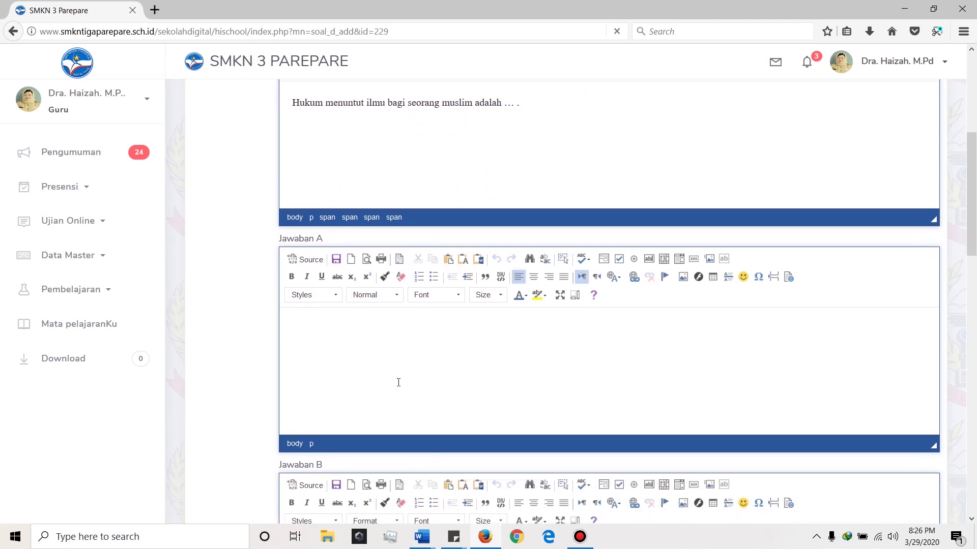
left_click(422, 537)
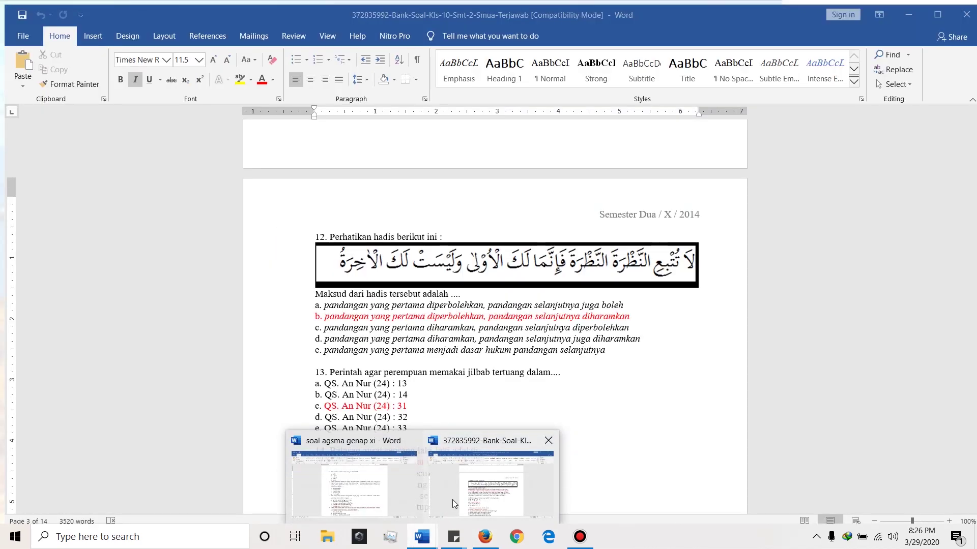
left_click(383, 495)
left_click(347, 257)
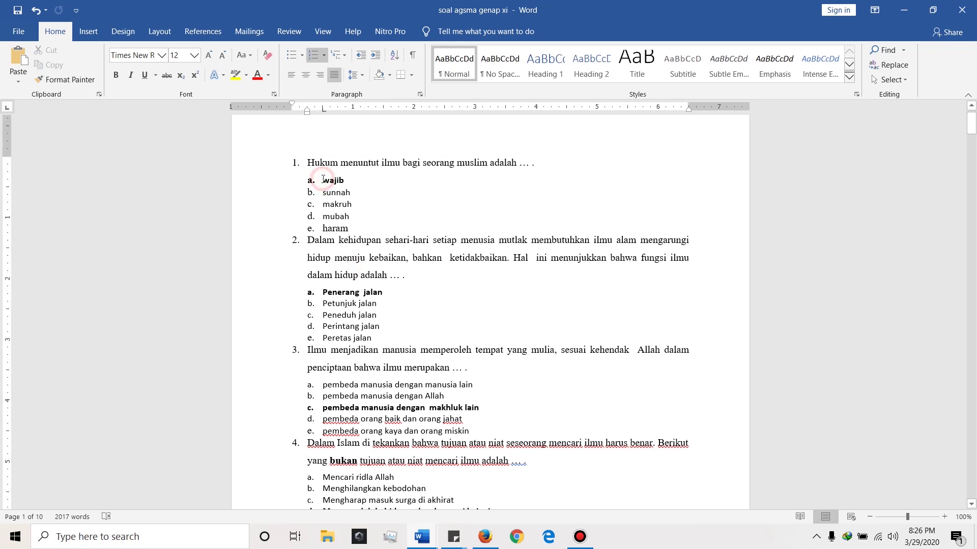
left_click_drag(323, 179, 353, 228)
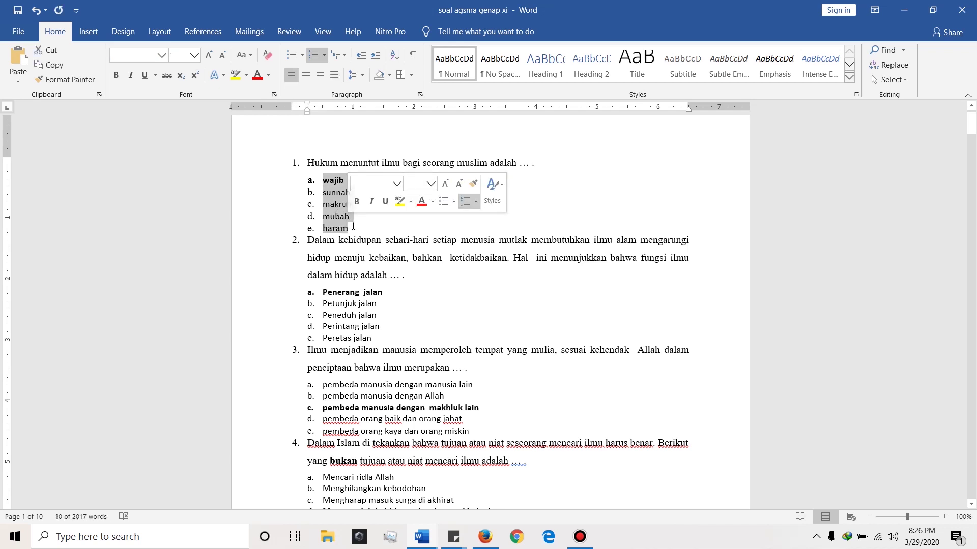
left_click(354, 228)
left_click_drag(322, 180, 351, 224)
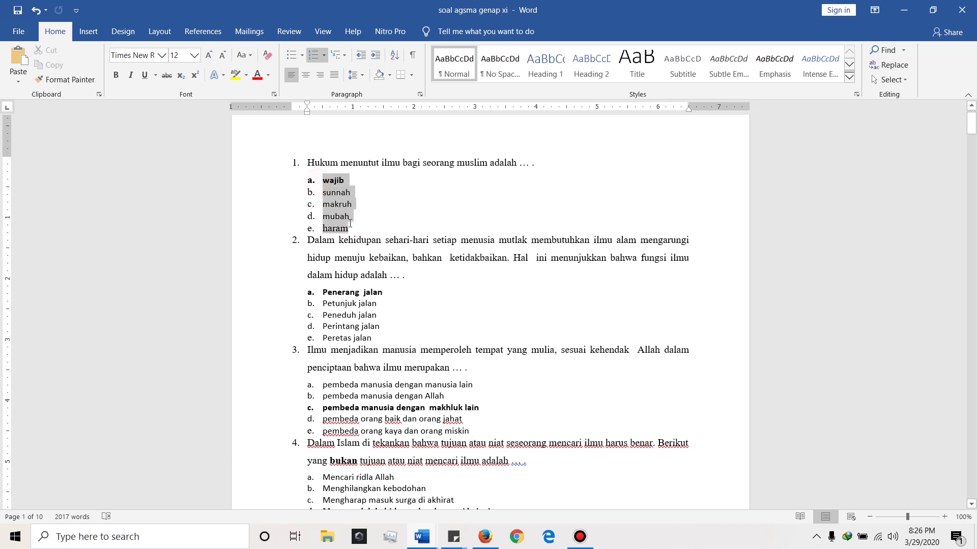
key("ctrl+c")
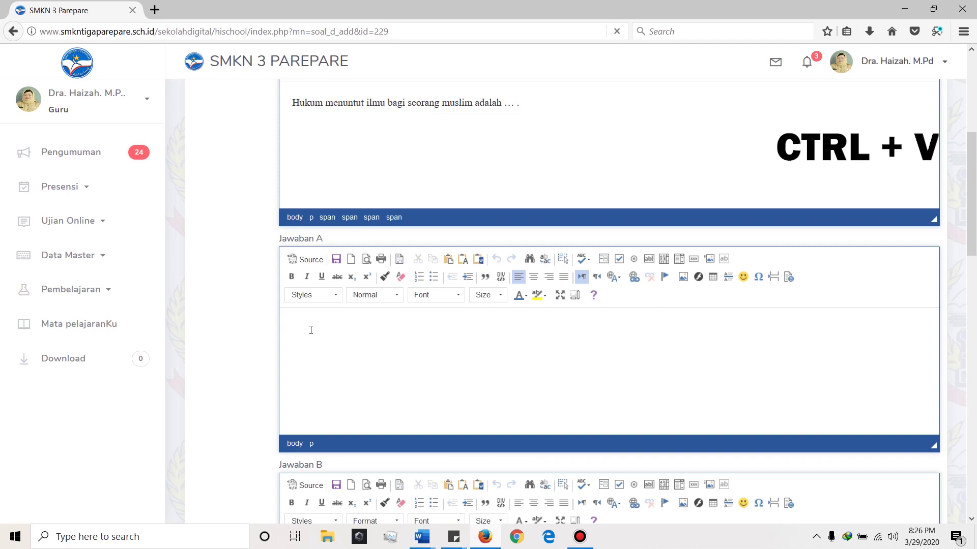
- Paste the copied options into Jawaban A in Firefox and cut all of them except wajib
left_click(317, 333)
key("ctrl+v")
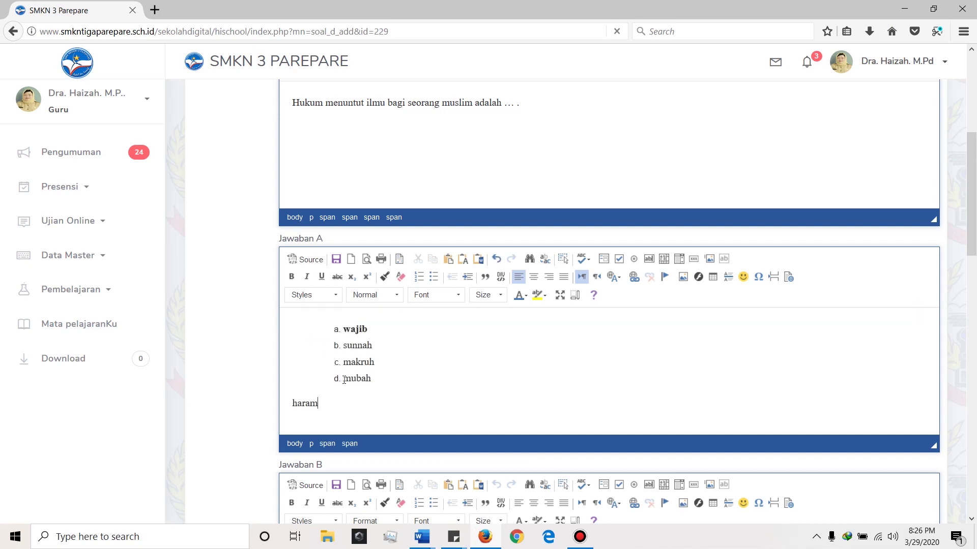
left_click_drag(350, 397, 333, 345)
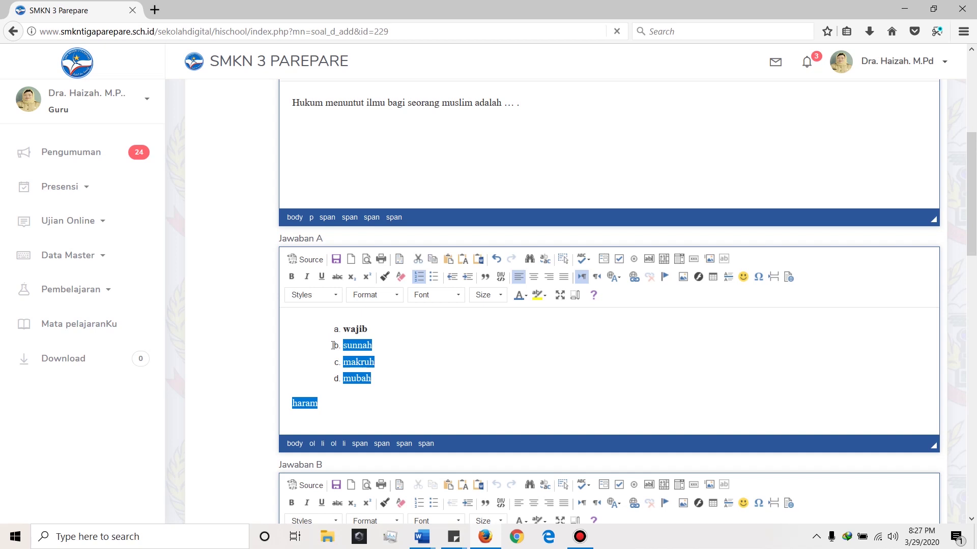
scroll(333, 345, "up", 2)
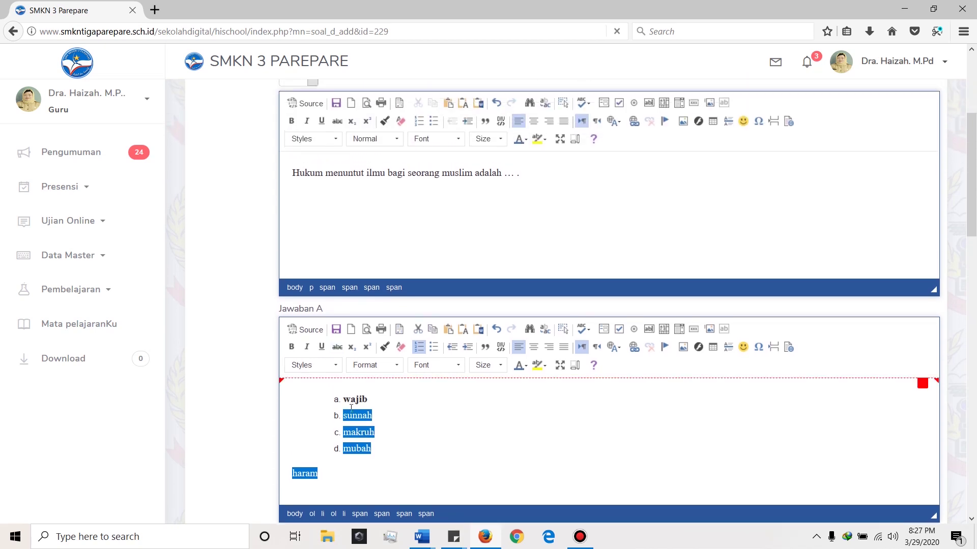
scroll(363, 407, "down", 4)
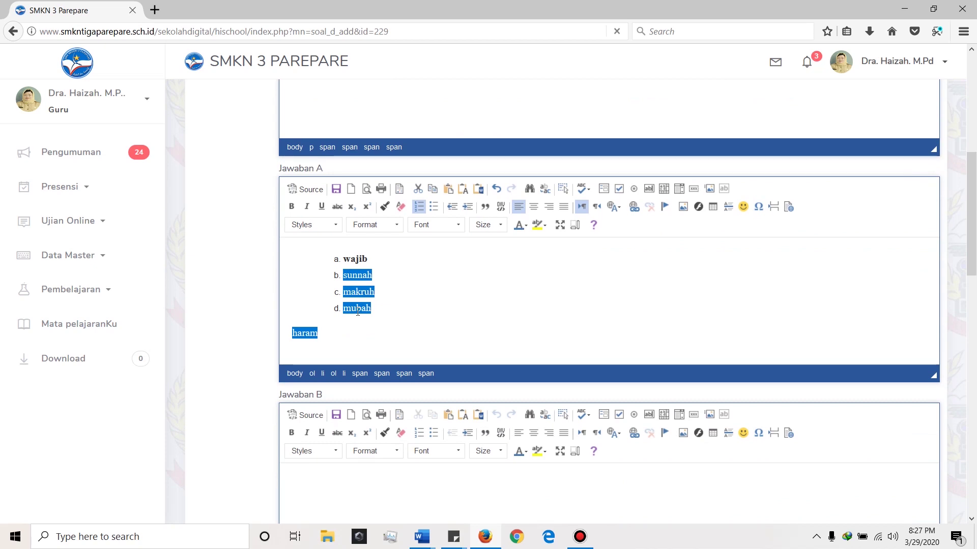
key("ctrl+x")
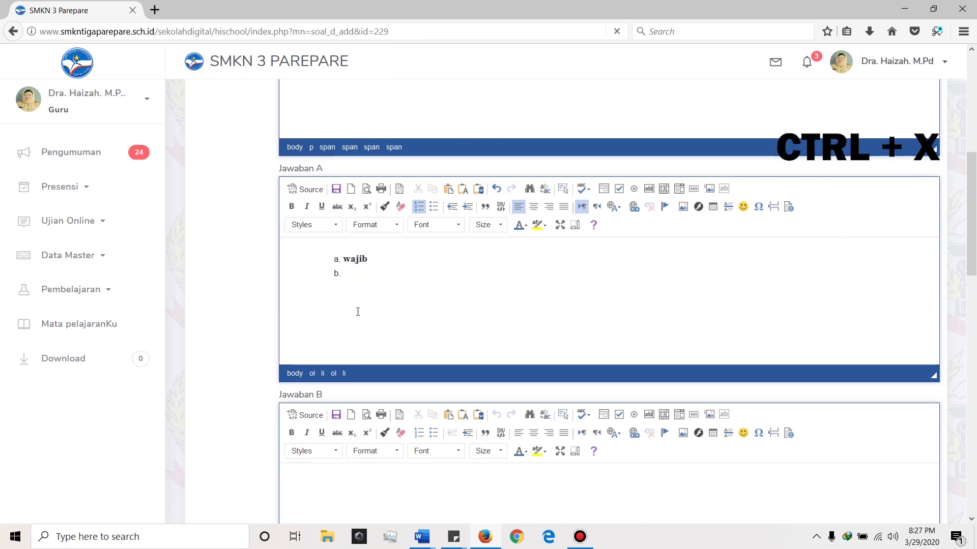
- Paste the cut options into Jawaban B and cut all of them except sunnah
scroll(358, 312, "down", 6)
left_click(339, 295)
key("ctrl+v")
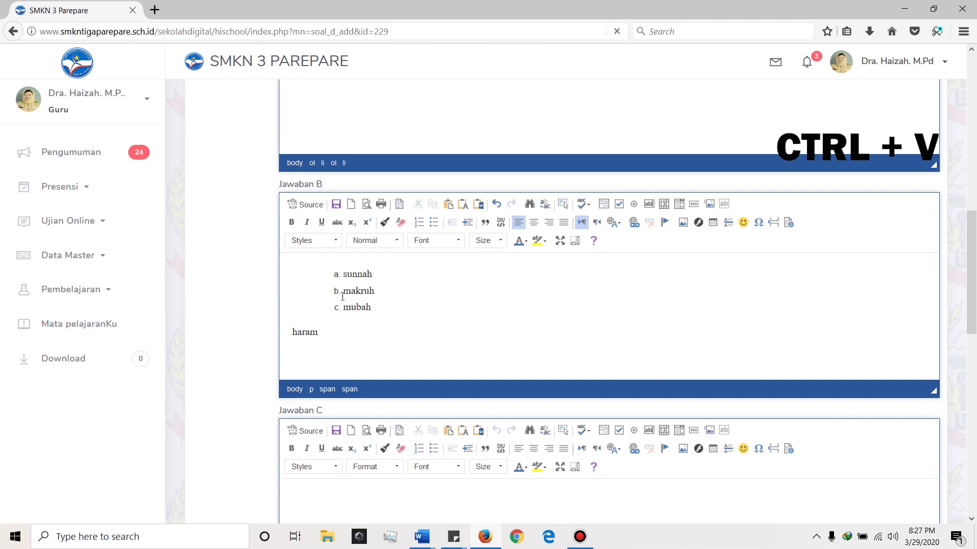
left_click_drag(328, 325, 342, 291)
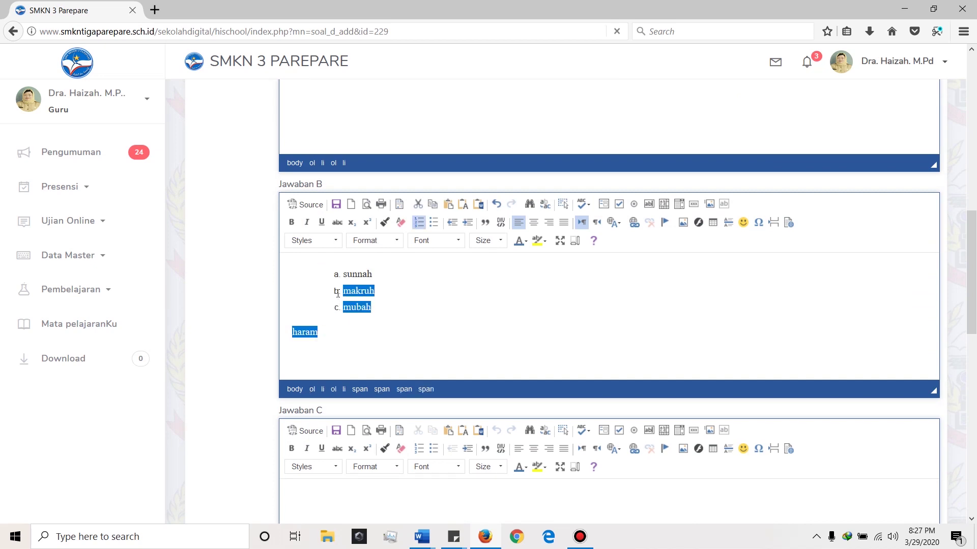
key("ctrl+x")
- Paste the cut options into Jawaban C and cut mubah and haram, keeping only makruh
scroll(339, 309, "down", 4)
left_click(338, 309)
key("ctrl+v")
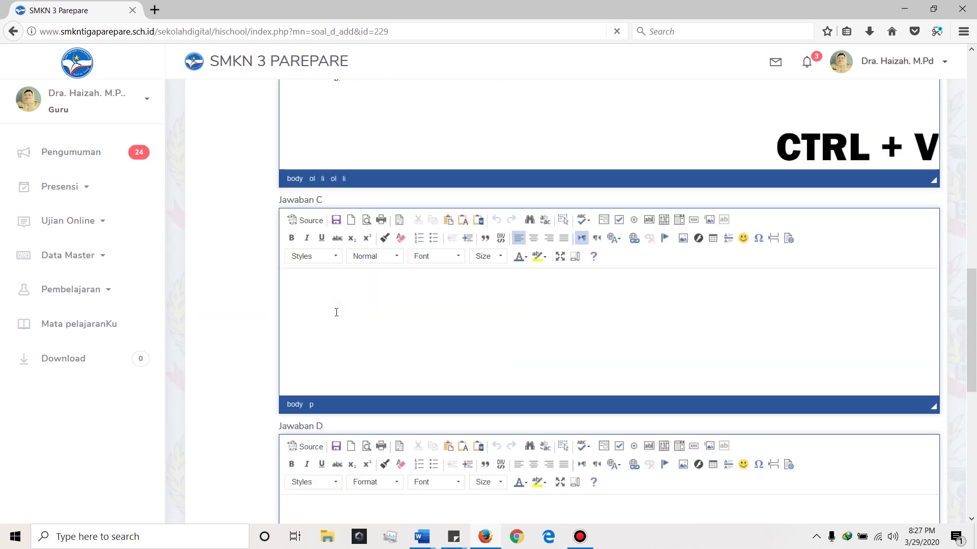
scroll(328, 212, "down", 3)
left_click_drag(343, 167, 327, 191)
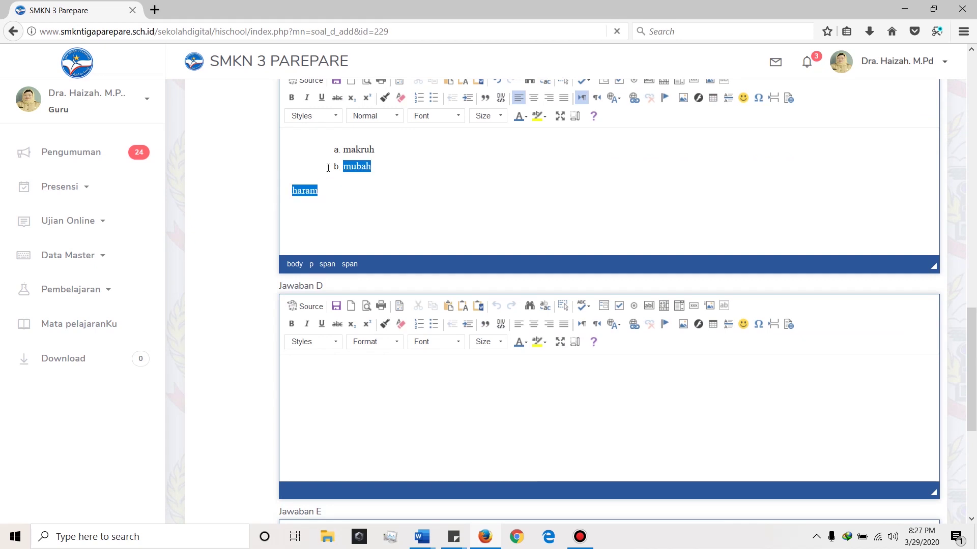
key("ctrl+x")
- Paste the cut options into Jawaban D, keep only mubah there, and move haram to Jawaban E
scroll(342, 220, "down", 3)
left_click(346, 275)
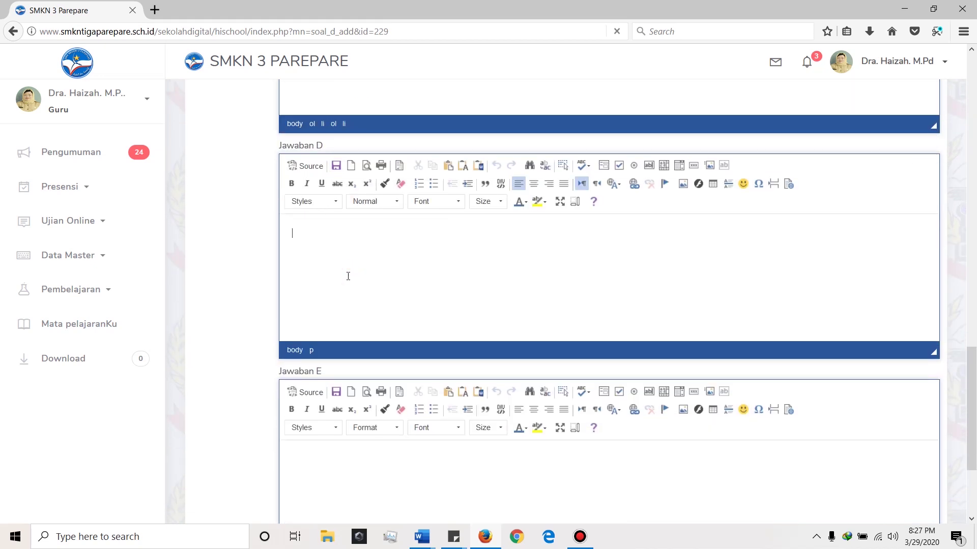
key("ctrl+v")
left_click_drag(331, 261, 273, 262)
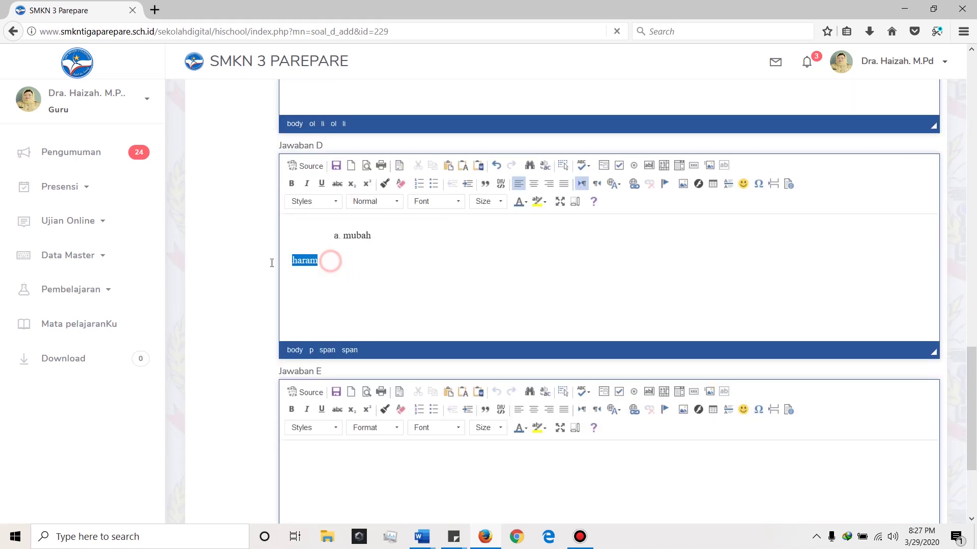
key("ctrl+x")
scroll(322, 302, "down", 3)
left_click(321, 302)
key("ctrl+v")
- Remove the list lettering from mubah in Jawaban D
scroll(365, 341, "up", 5)
scroll(356, 326, "down", 2)
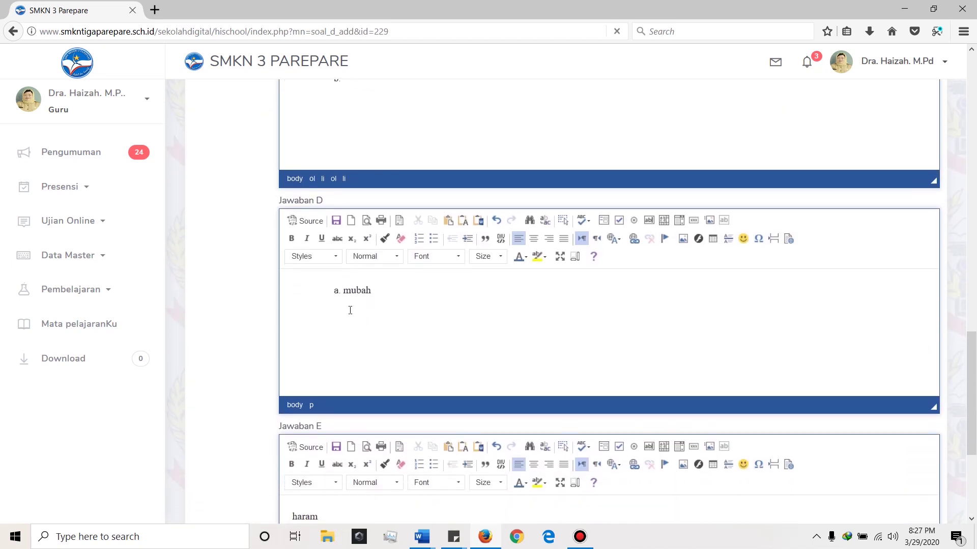
left_click(344, 289)
key("BackSpace")
- Delete the empty list item in Jawaban C and remove the lettering, leaving makruh as plain text
scroll(344, 288, "up", 5)
left_click(346, 291)
key("BackSpace")
key("BackSpace")
left_click(343, 275)
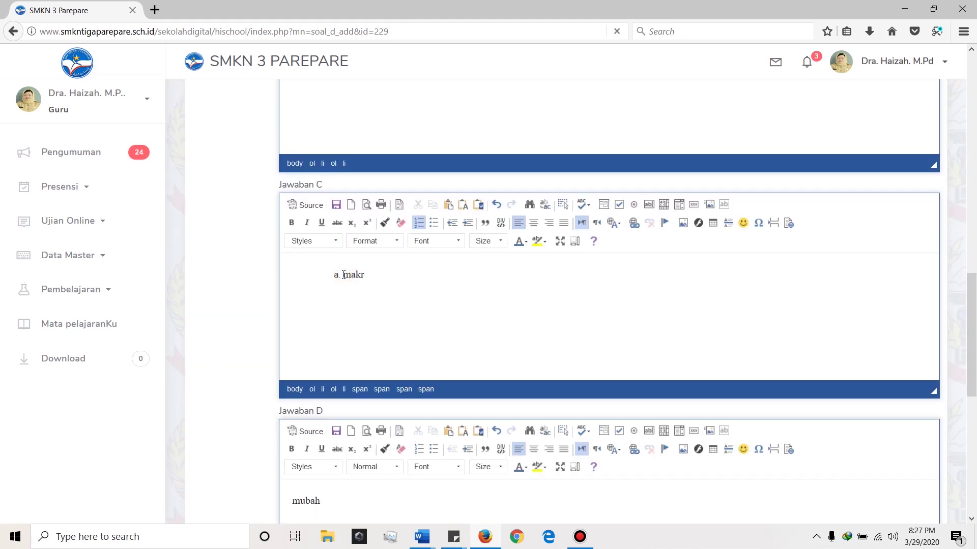
type("uh")
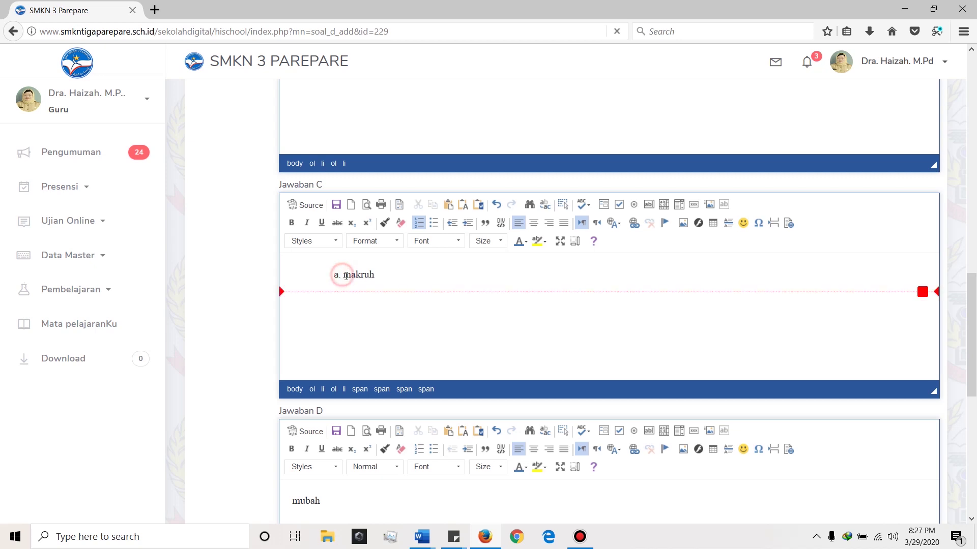
left_click(345, 275)
key("BackSpace")
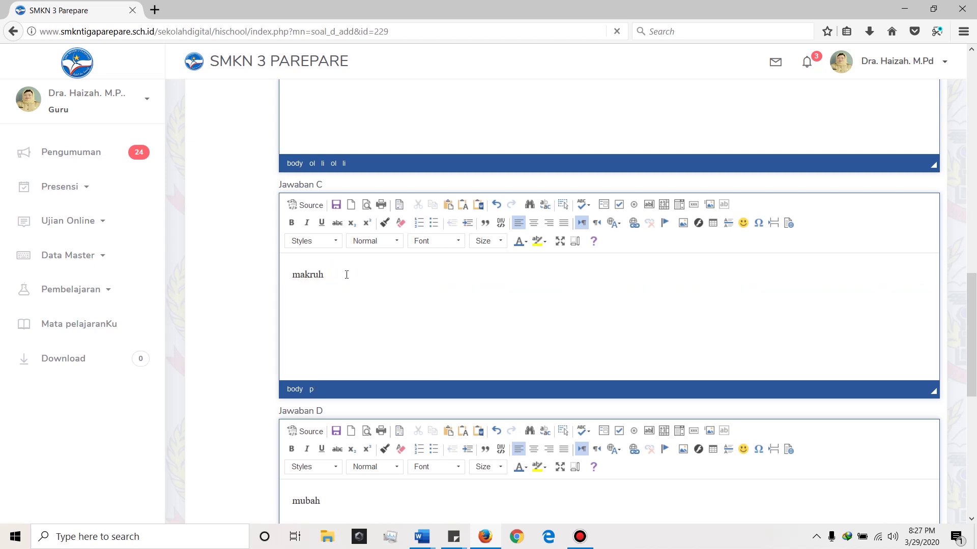
- Delete the empty list item in Jawaban B and remove the lettering, leaving sunnah as plain text
scroll(339, 305, "up", 2)
scroll(339, 309, "up", 3)
left_click(346, 341)
key("BackSpace")
left_click(346, 329)
key("BackSpace")
key("BackSpace")
- Remove the empty item and list lettering from Jawaban A and clear the bold formatting from wajib
scroll(345, 330, "up", 3)
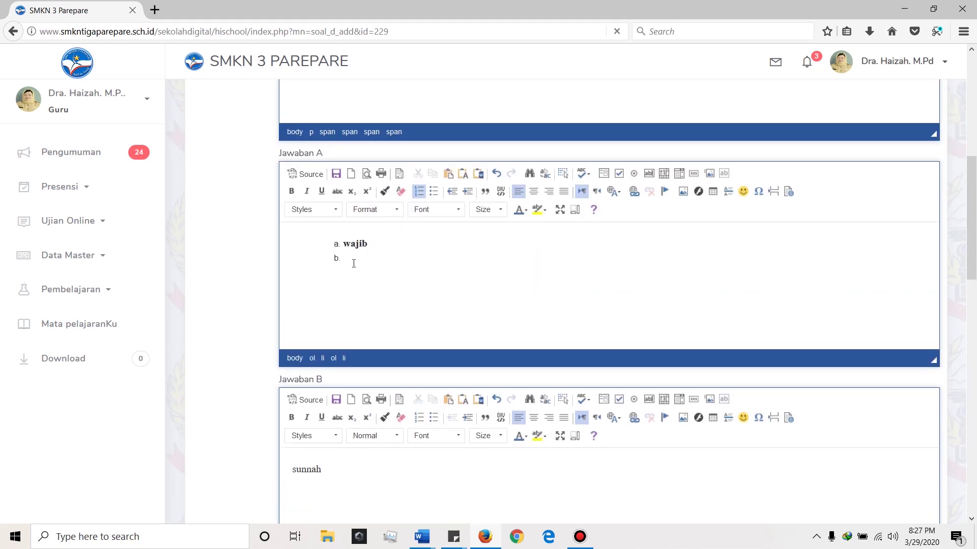
key("BackSpace")
key("BackSpace")
type("b")
left_click(345, 245)
key("BackSpace")
key("BackSpace")
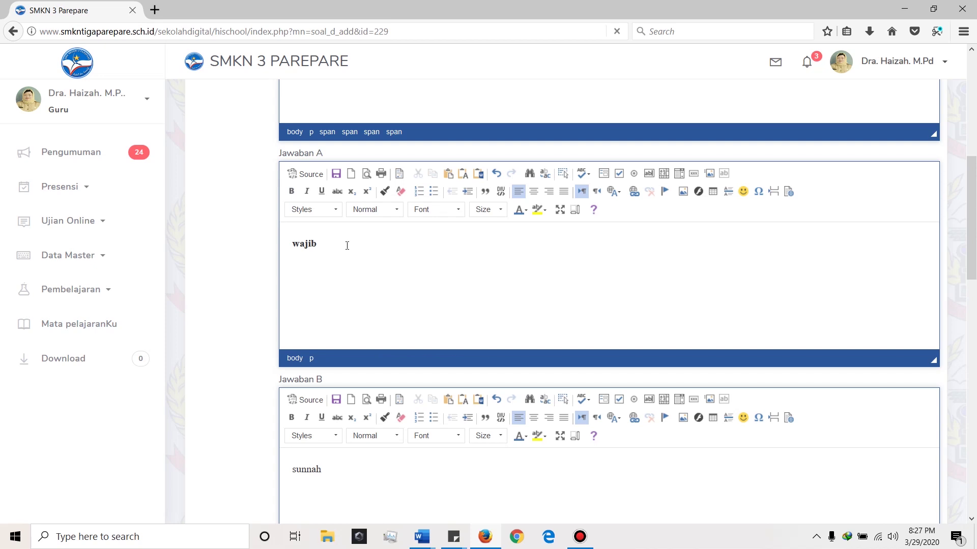
left_click_drag(327, 245, 293, 224)
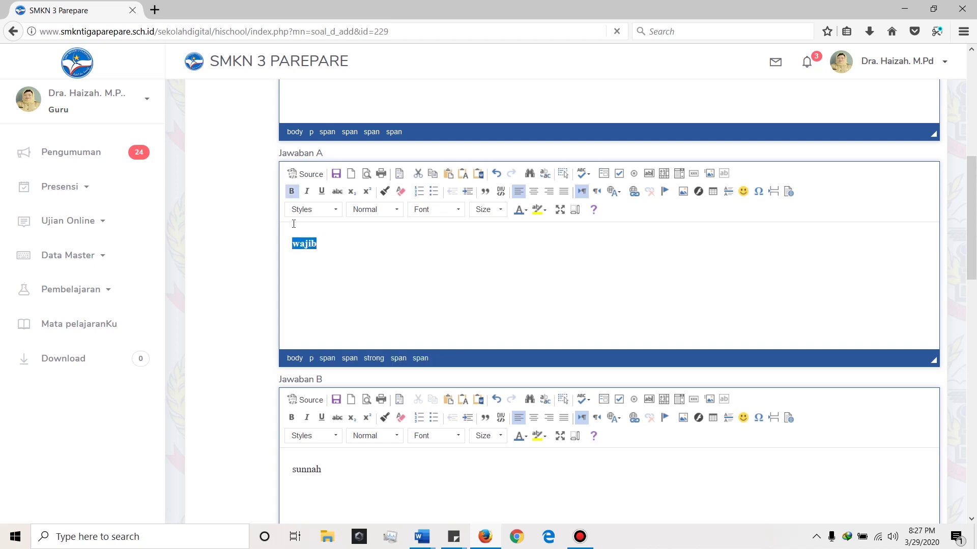
left_click(292, 191)
left_click(340, 253)
- Check question 1's text and answers A to E, and save the question
scroll(357, 269, "up", 4)
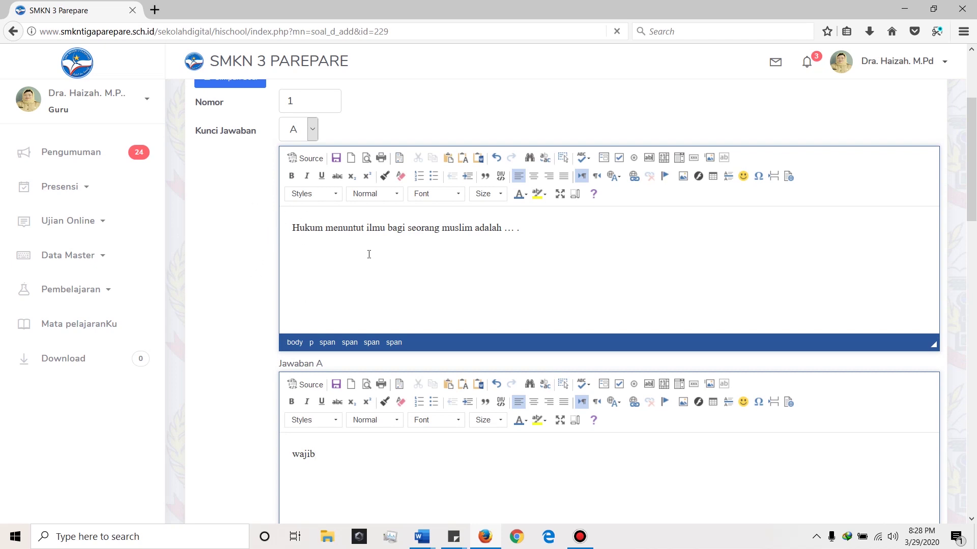
scroll(431, 246, "down", 10)
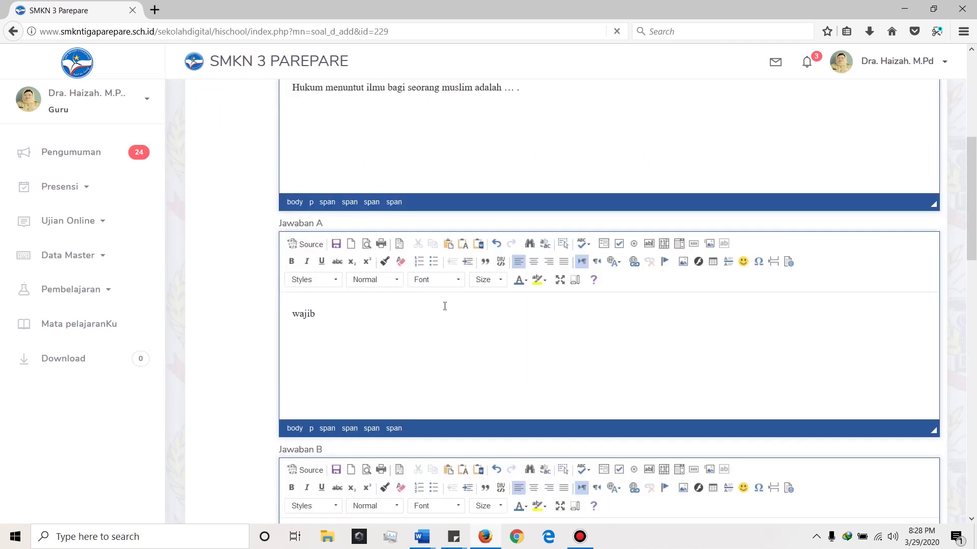
left_click(392, 336)
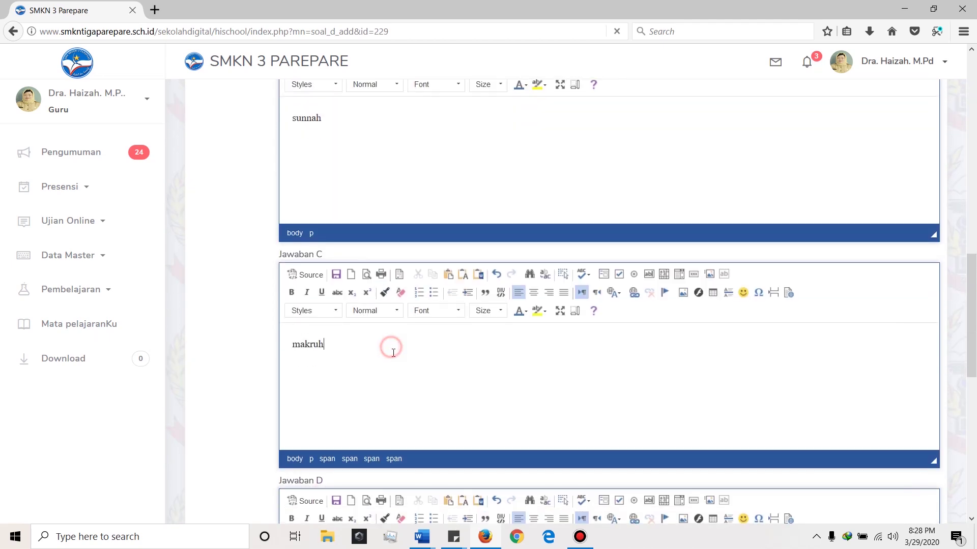
scroll(379, 305, "down", 8)
scroll(374, 378, "down", 3)
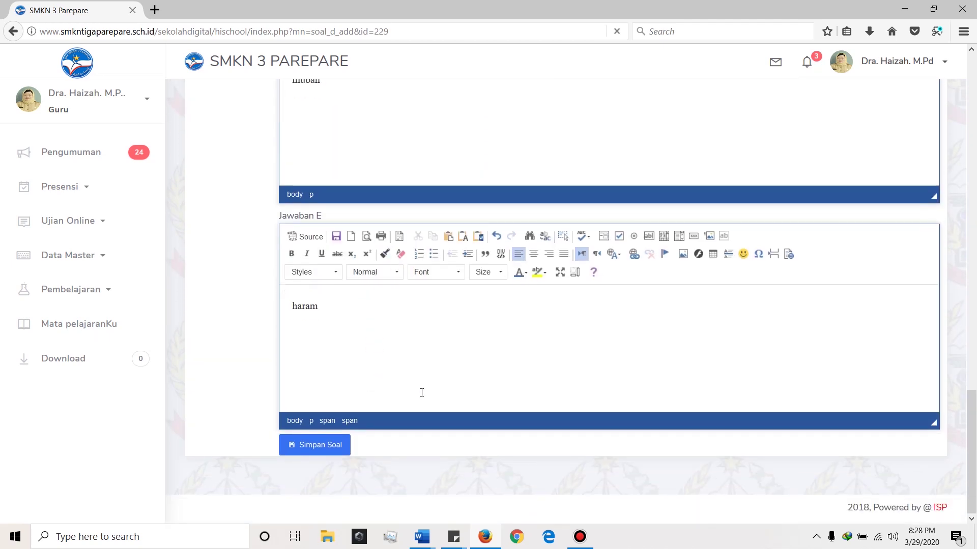
left_click(331, 448)
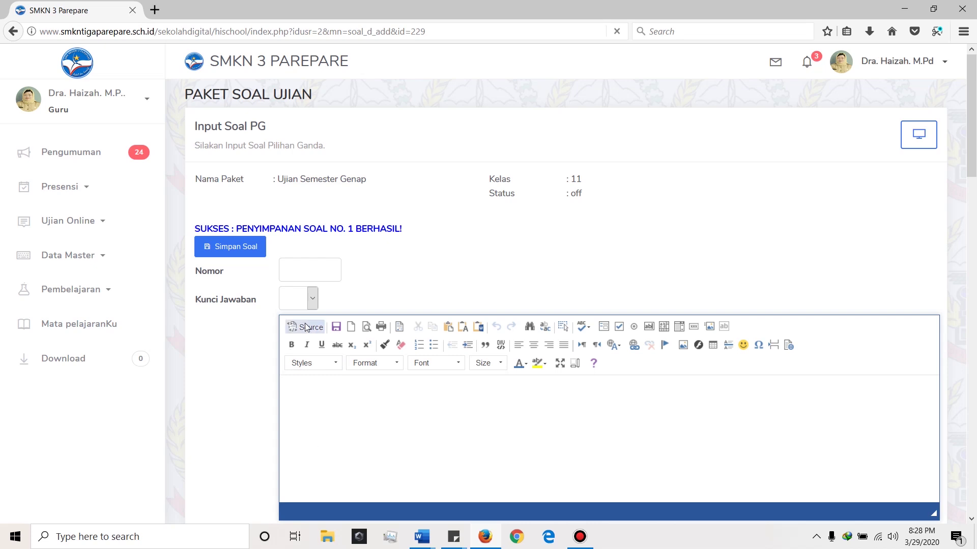
- Set the next question's number to 2 and its answer key to A
left_click(307, 270)
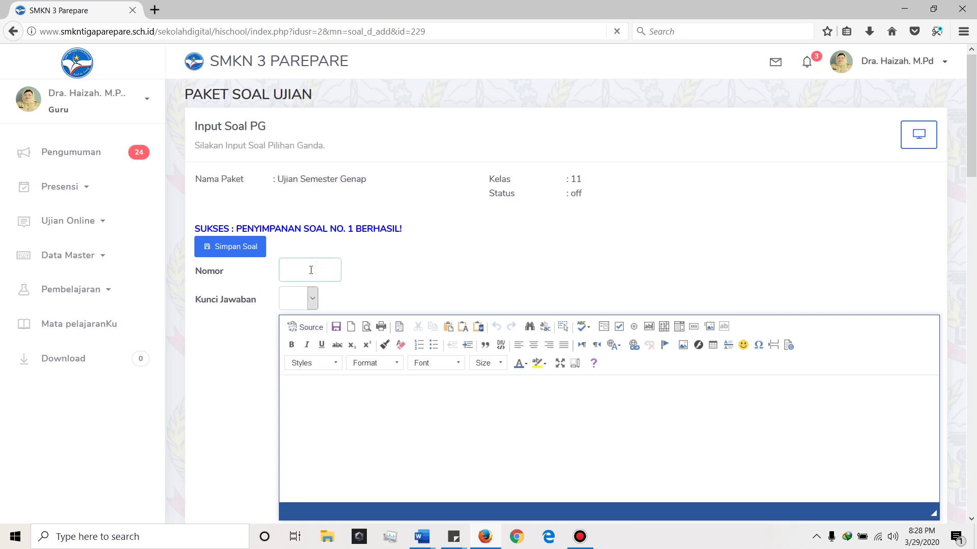
type("2")
left_click(309, 304)
left_click(304, 330)
- In the Word document soal agsma genap xi, copy question 2's text, from Dalam kehidupan sehari-hari to dalam hidup adalah
left_click(326, 405)
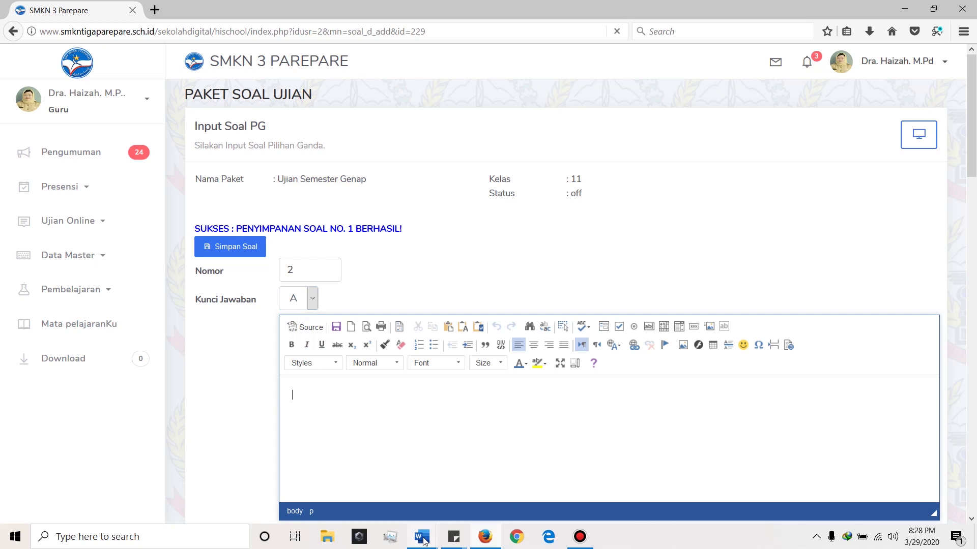
mouse_move(425, 540)
left_click(395, 441)
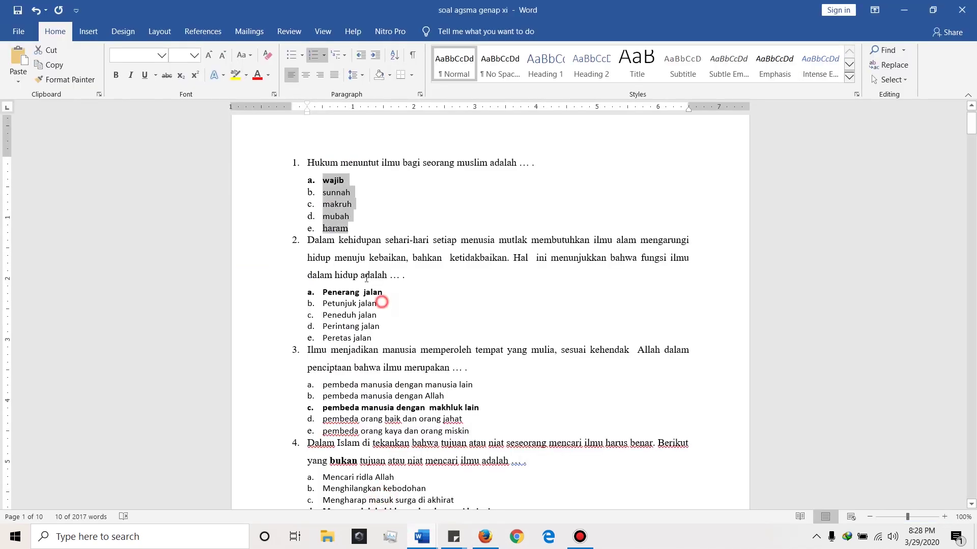
left_click(381, 302)
left_click(306, 240)
left_click(308, 241)
left_click_drag(308, 241, 408, 275)
key("ctrl+c")
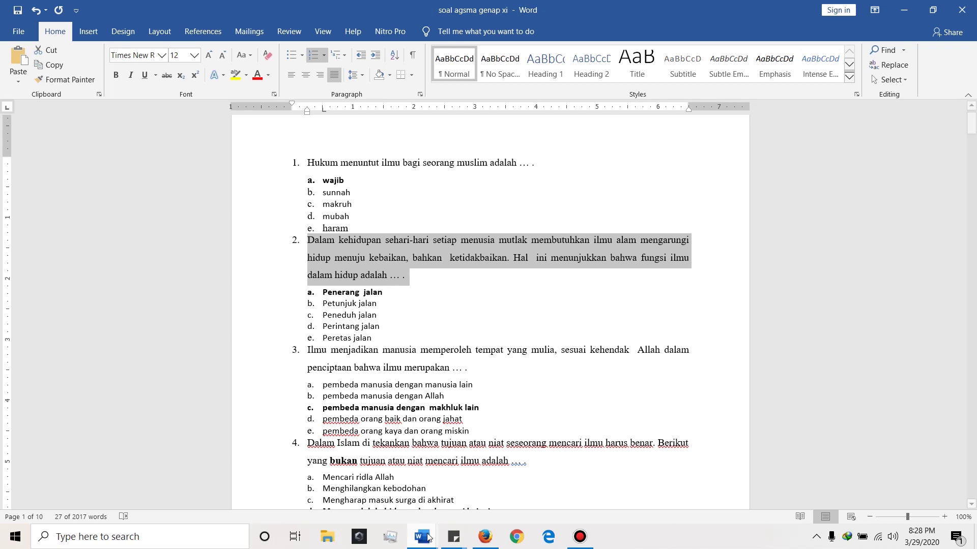
- Paste the question text into the question editor in Firefox and remove its list numbering and final period
left_click(421, 461)
key("ctrl+v")
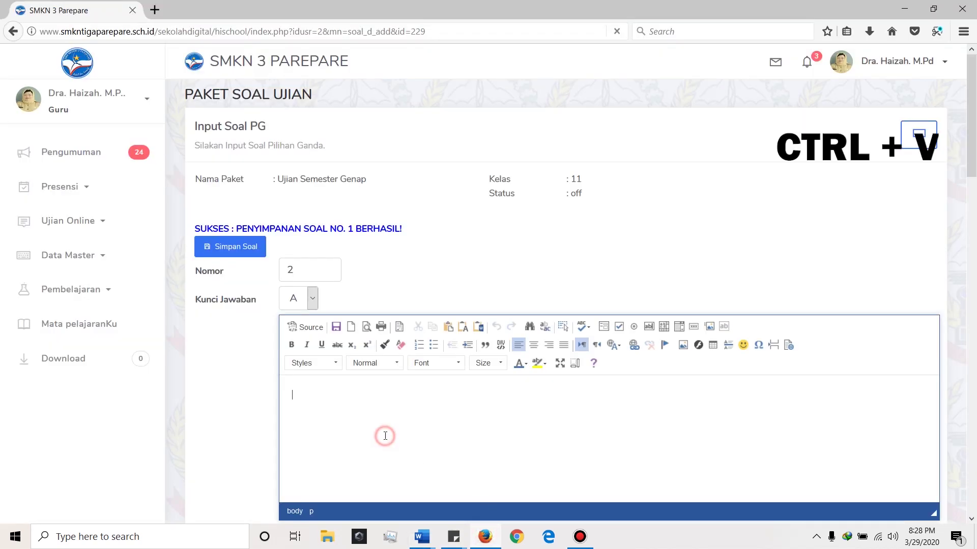
left_click(318, 396)
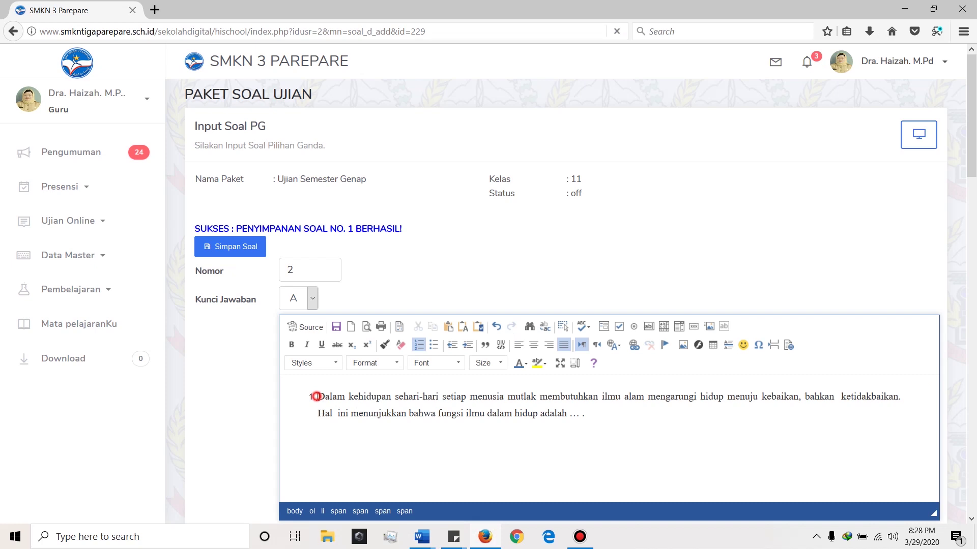
left_click(324, 397)
key("BackSpace")
left_click(374, 412)
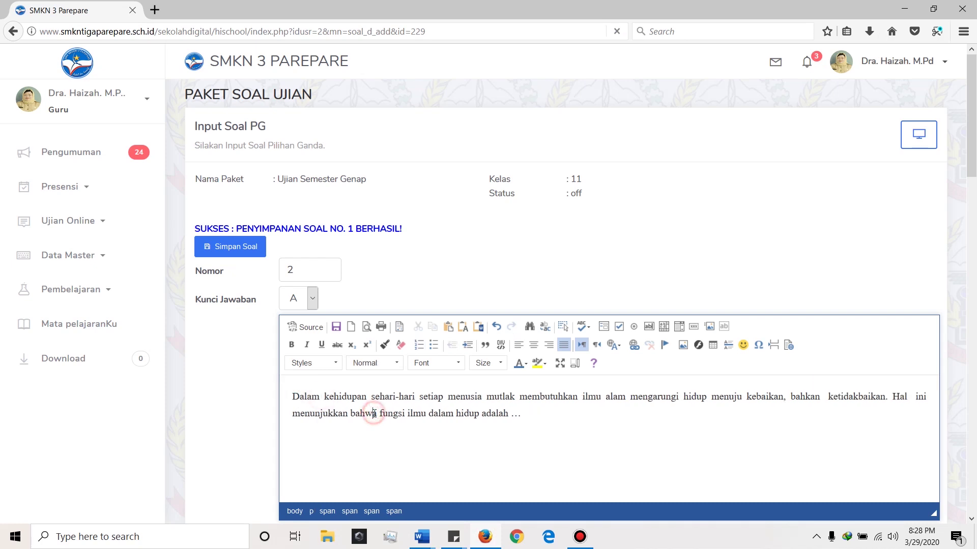
- In the Word document, copy question 2's five answer options, from Penerang jalan to Peretas jalan
left_click(484, 544)
scroll(407, 345, "down", 1)
left_click(346, 269)
left_click_drag(325, 264, 377, 308)
key("ctrl+c")
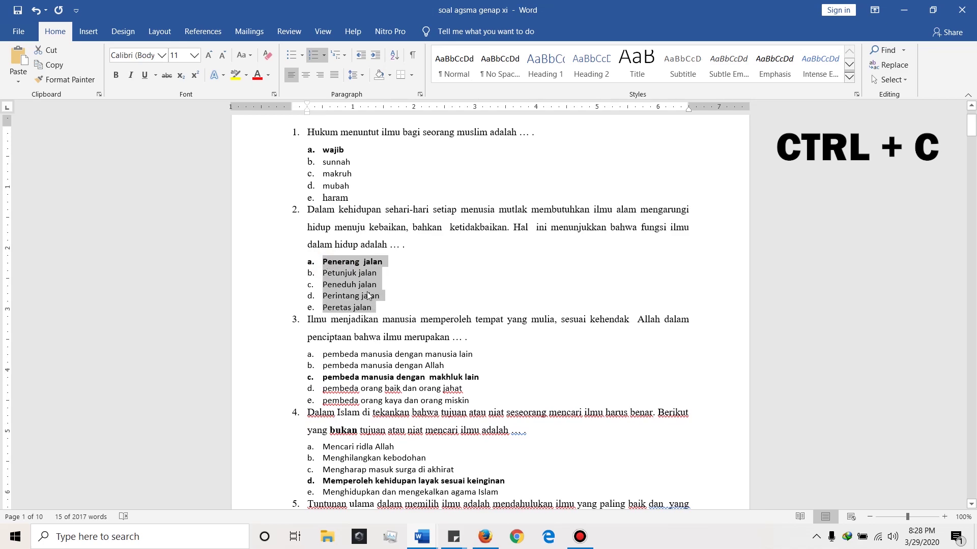
- Paste the copied options into Jawaban A in Firefox and cut all of them except Penerang jalan
left_click(487, 536)
scroll(397, 445, "down", 5)
left_click(339, 348)
key("ctrl+v")
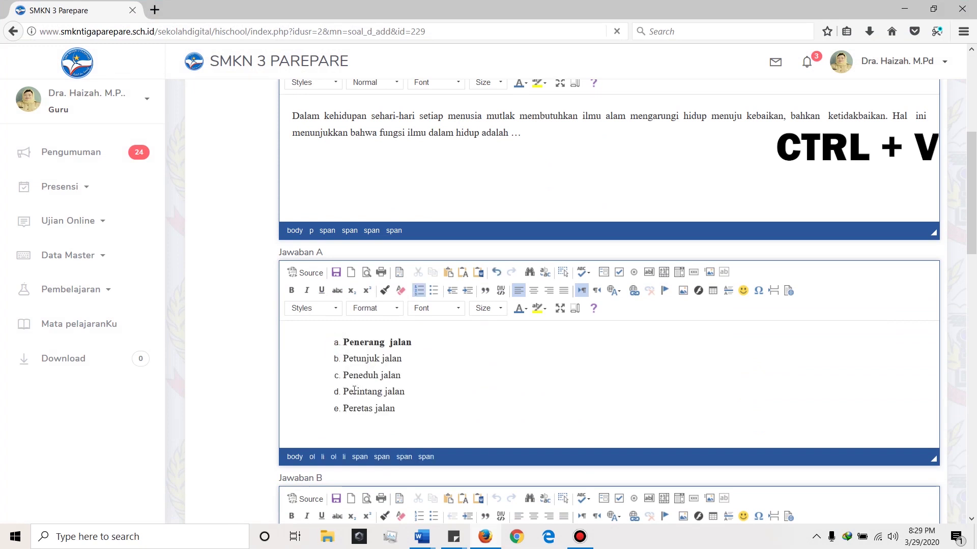
left_click_drag(403, 409, 342, 366)
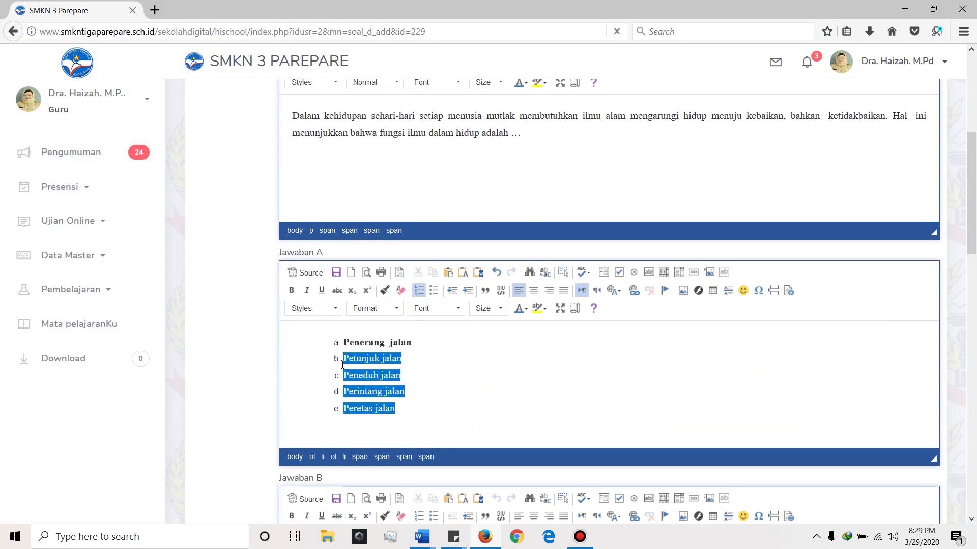
key("ctrl+x")
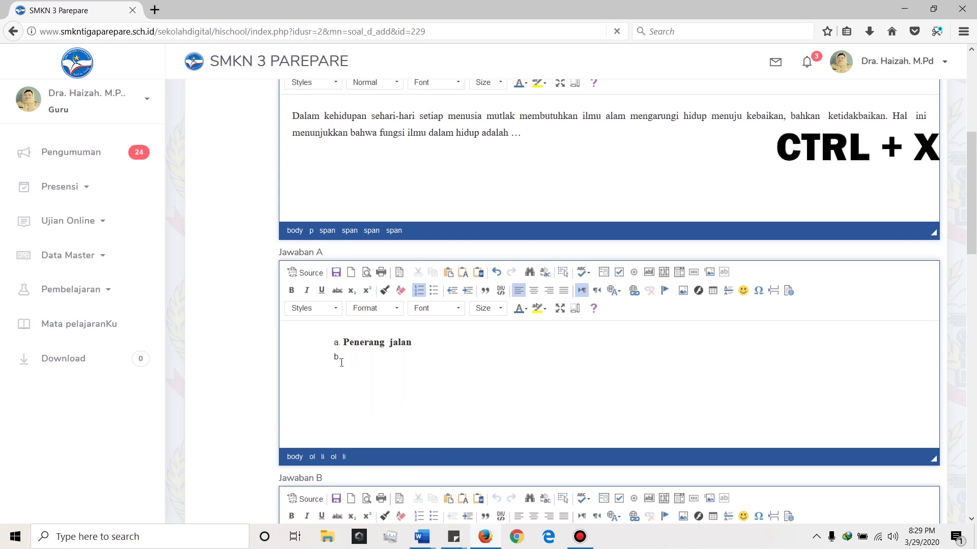
- Paste the cut options into Jawaban B and cut all of them except Petunjuk jalan
scroll(343, 359, "down", 4)
left_click(344, 366)
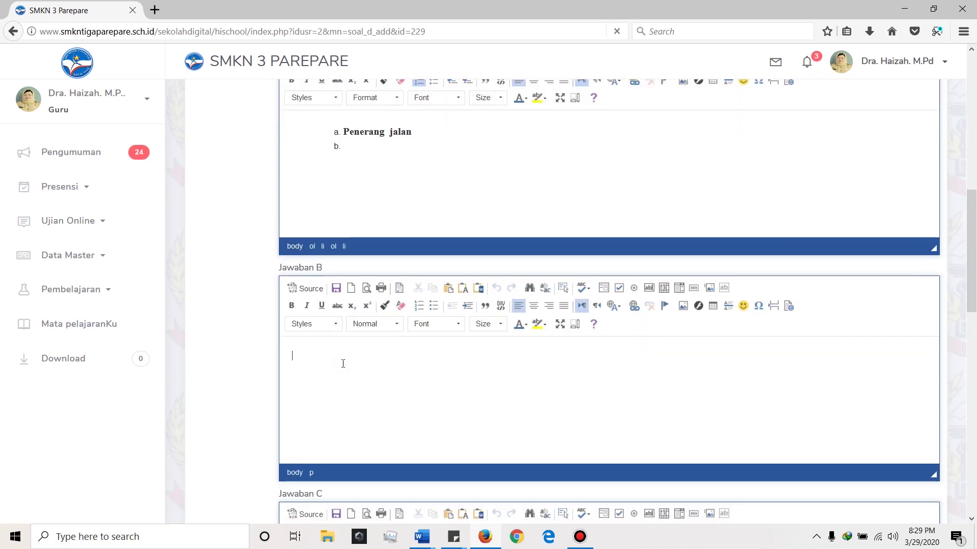
key("ctrl+v")
left_click_drag(383, 410, 316, 375)
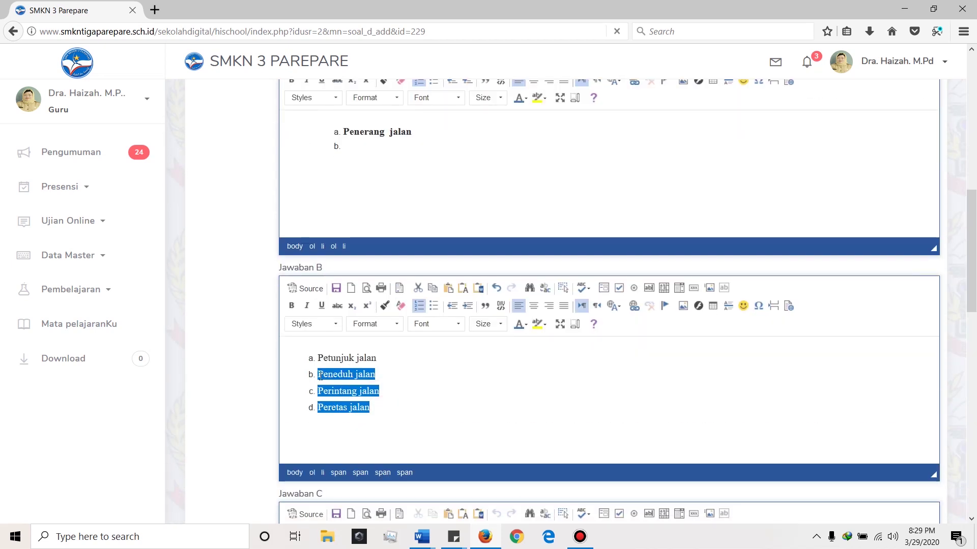
key("ctrl+x")
- Paste the cut options into Jawaban C and cut Perintang jalan and Peretas jalan, keeping only Peneduh jalan
scroll(321, 377, "down", 3)
scroll(323, 382, "down", 2)
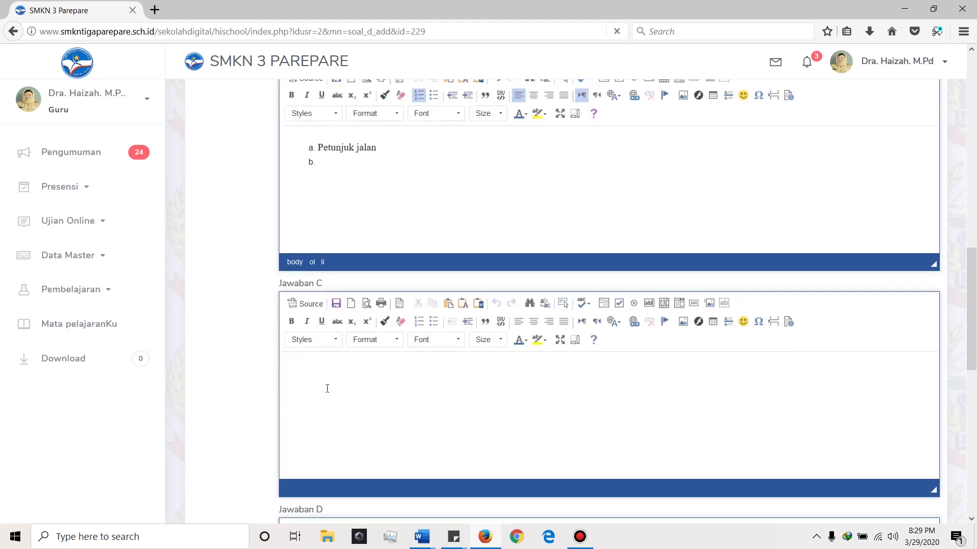
left_click(327, 389)
key("ctrl+v")
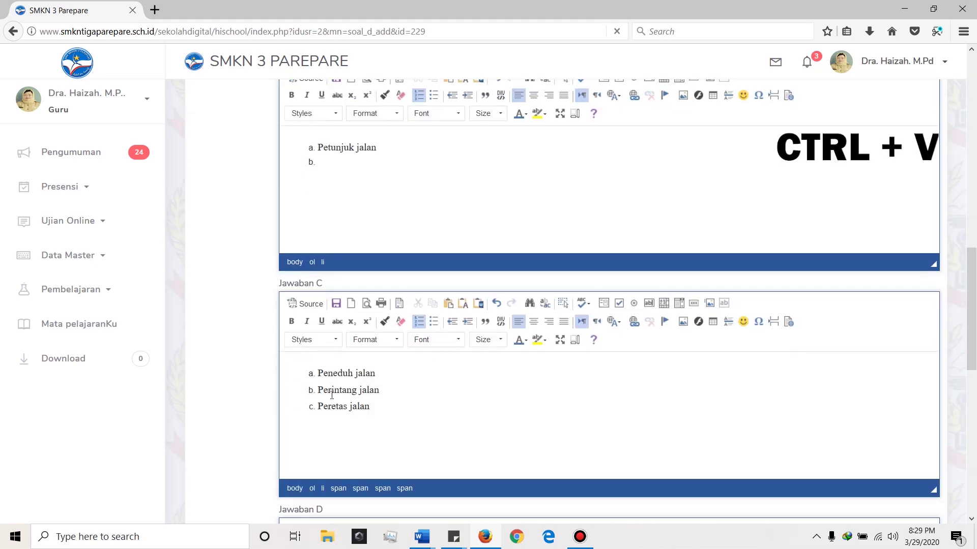
left_click_drag(379, 407, 332, 397)
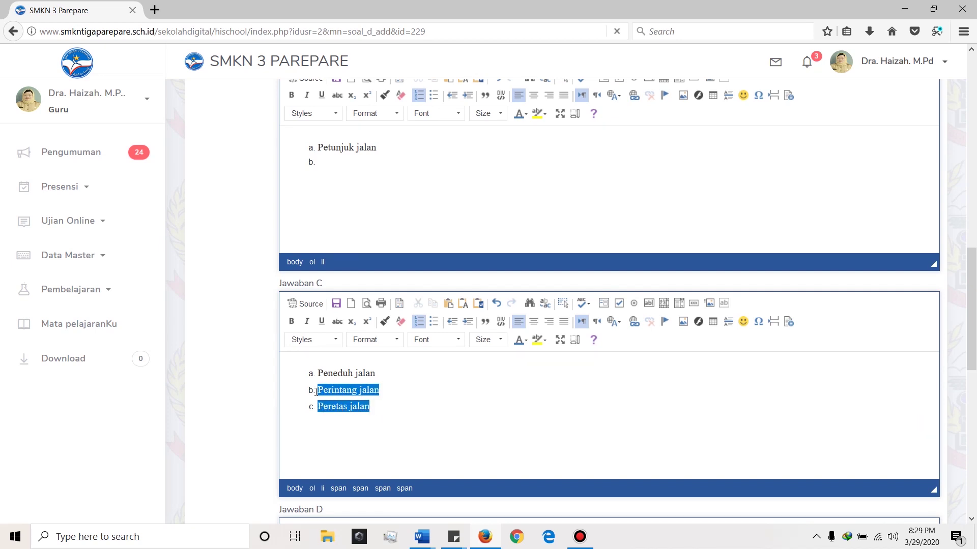
key("ctrl+x")
- Paste the cut options into Jawaban D, keep only Perintang jalan there, and move Peretas jalan to Jawaban E
scroll(346, 407, "down", 3)
left_click(347, 462)
key("ctrl+v")
scroll(351, 447, "down", 3)
left_click_drag(373, 337, 317, 337)
key("ctrl+x")
scroll(344, 387, "down", 5)
left_click(343, 379)
key("ctrl+v")
- Delete the empty list item in Jawaban D and remove the lettering from Perintang jalan
scroll(313, 339, "up", 3)
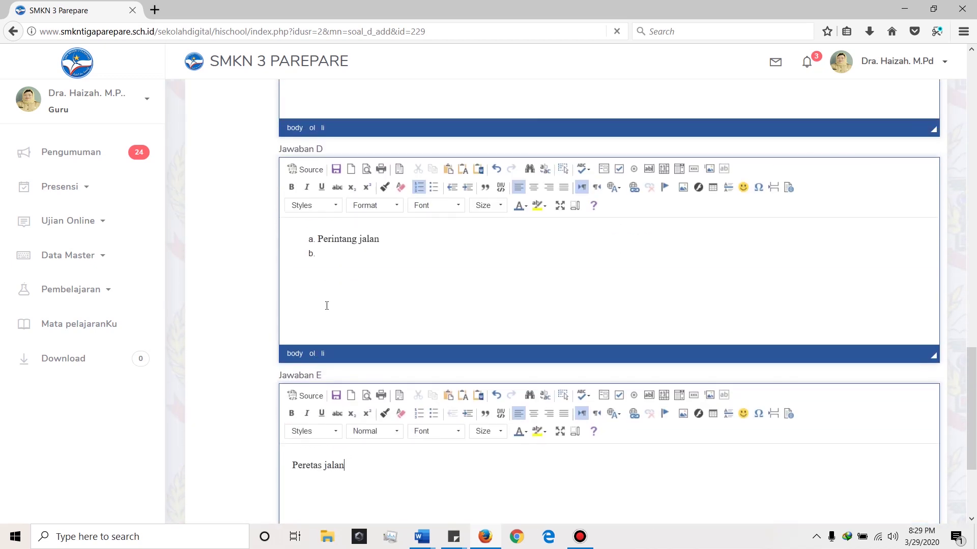
left_click(339, 266)
key("BackSpace")
key("BackSpace")
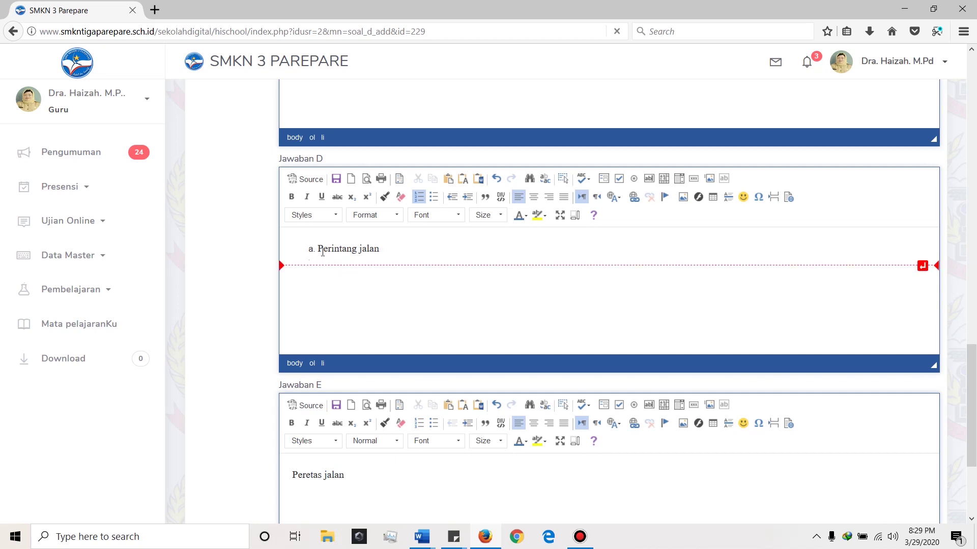
left_click(318, 249)
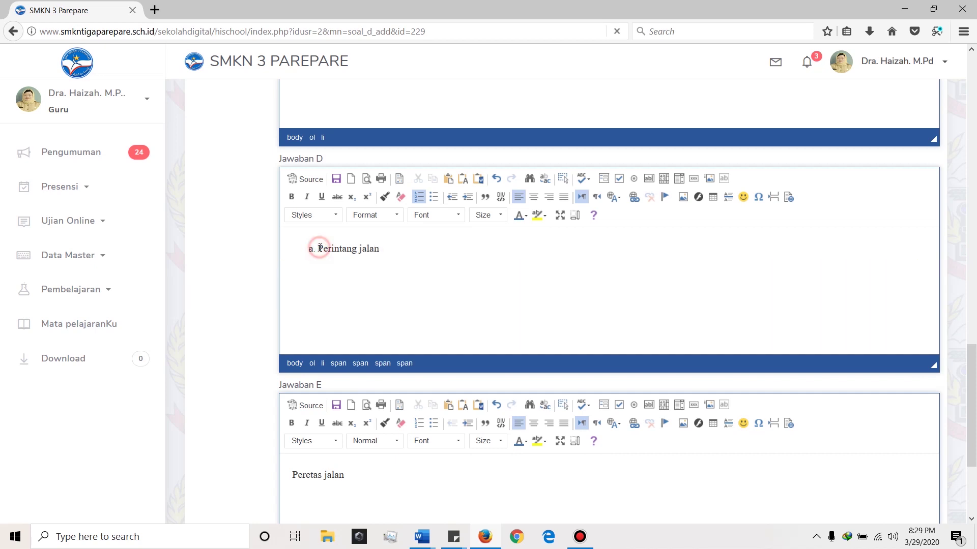
key("BackSpace")
- Remove the empty items and list lettering from Peneduh jalan in Jawaban C and Petunjuk jalan in Jawaban B
scroll(340, 269, "up", 5)
key("BackSpace")
left_click(318, 303)
key("BackSpace")
scroll(325, 301, "up", 4)
left_click(326, 296)
key("BackSpace")
key("BackSpace")
- Remove the empty item and list lettering from Jawaban A and clear the bold formatting from Penerang jalan
scroll(325, 305, "up", 5)
left_click(347, 351)
key("BackSpace")
left_click(344, 342)
key("BackSpace")
left_click_drag(366, 344, 292, 343)
left_click(292, 291)
- Check question 2 together with its answer options and save the question
scroll(385, 327, "up", 1)
scroll(385, 327, "up", 4)
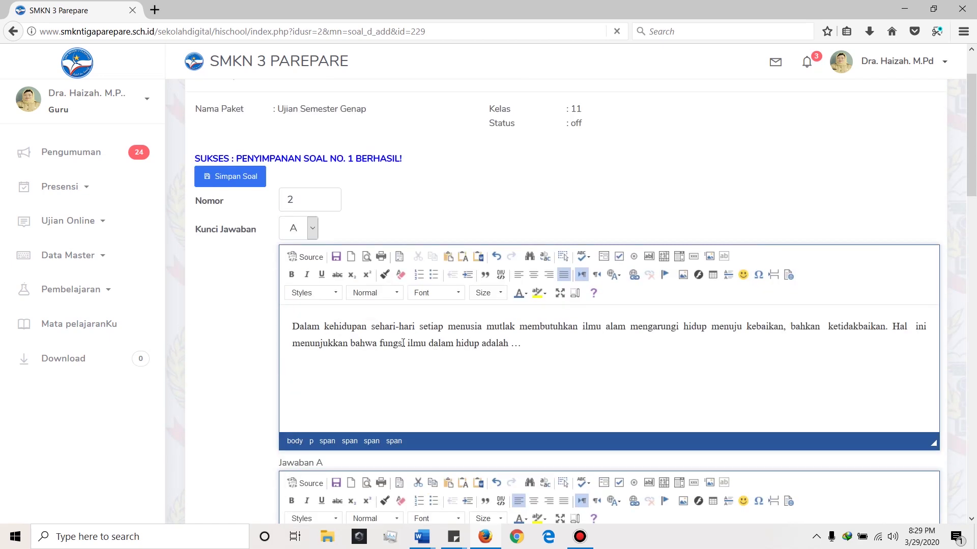
scroll(385, 327, "down", 20)
scroll(350, 324, "down", 1)
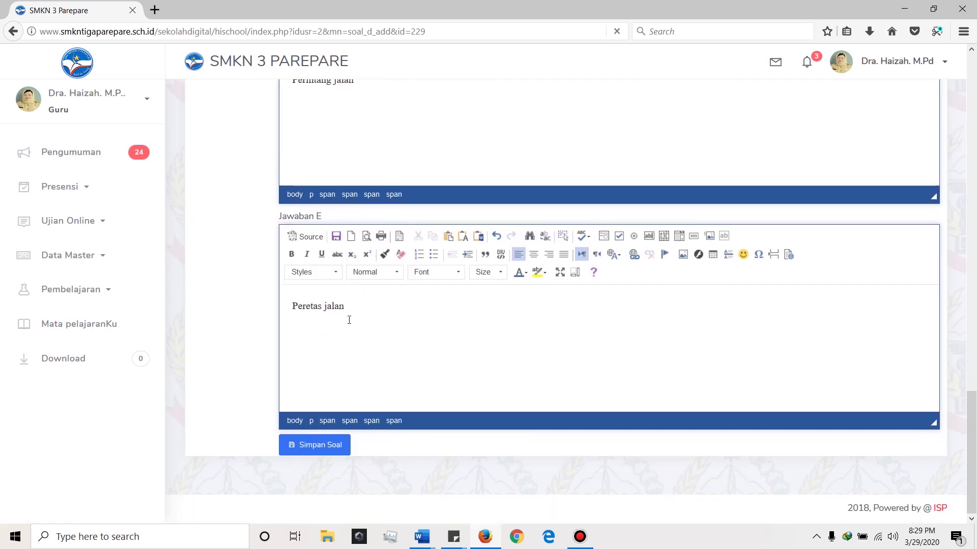
left_click(329, 448)
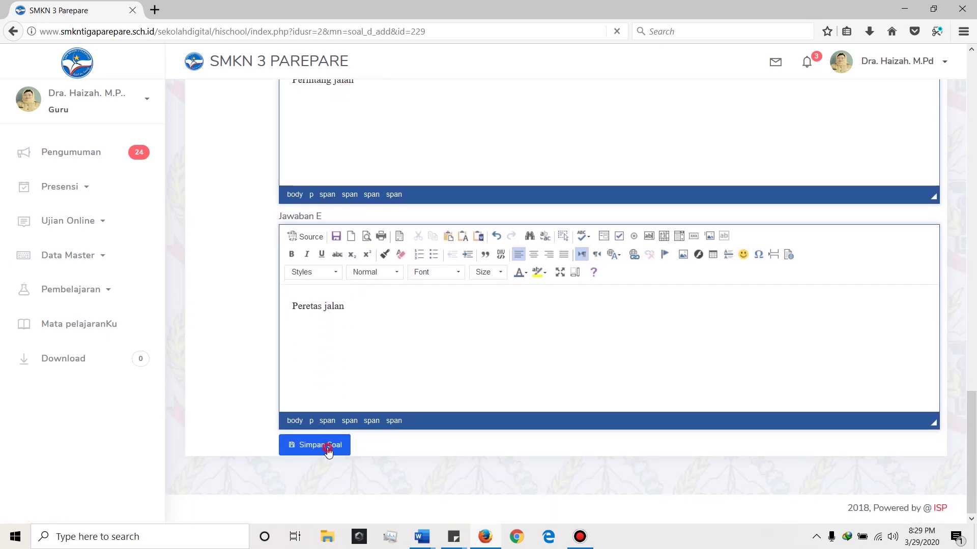
- Start the next question by setting its number to 3 and its answer key to A
scroll(315, 280, "up", 10)
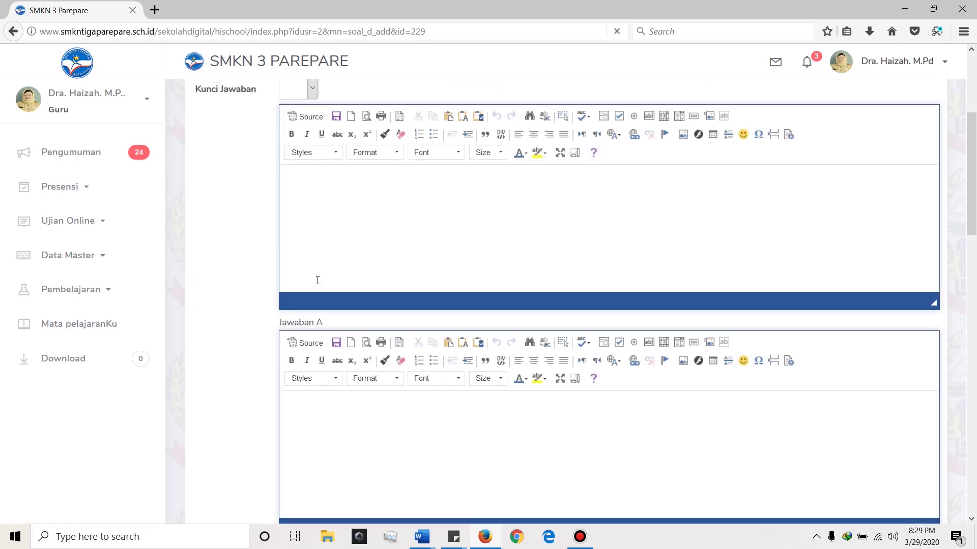
left_click(316, 270)
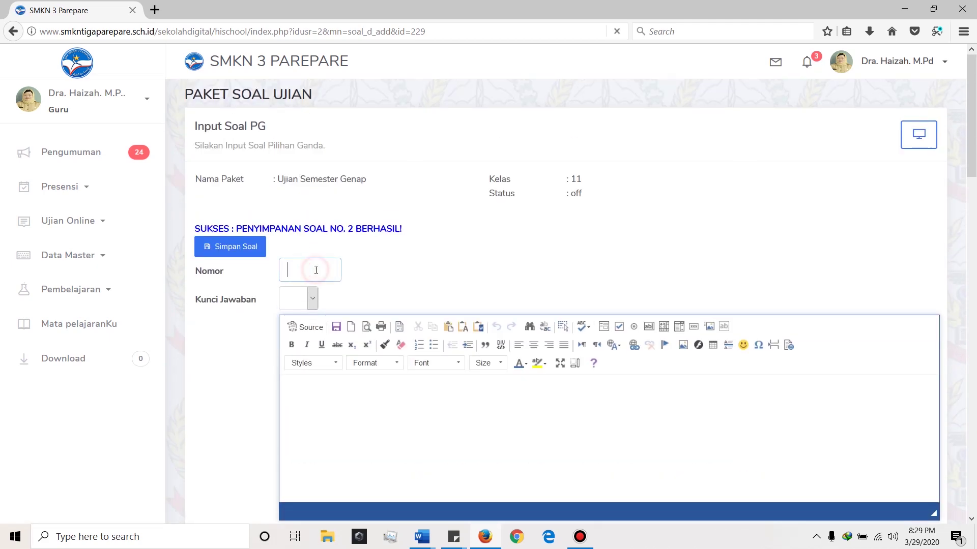
left_click(316, 301)
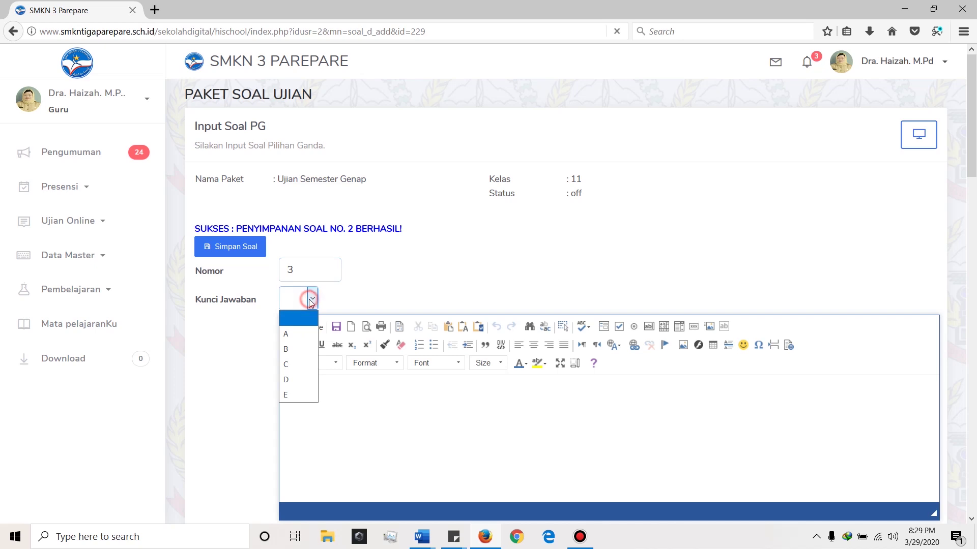
left_click(289, 331)
left_click(373, 392)
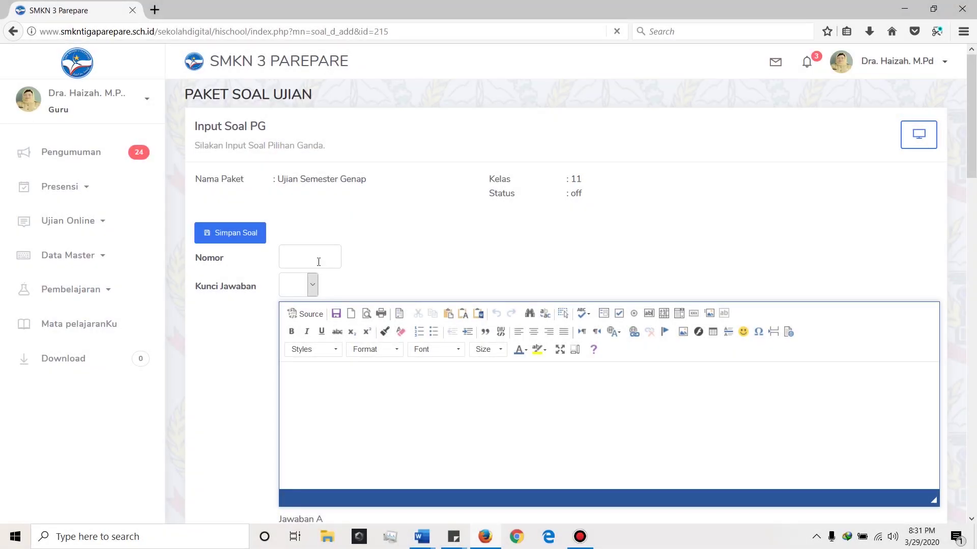
- Set up question 50 with answer key A and insert the Word document's question 10 text without its list numbering
left_click(317, 260)
type("50")
left_click(310, 286)
left_click(286, 320)
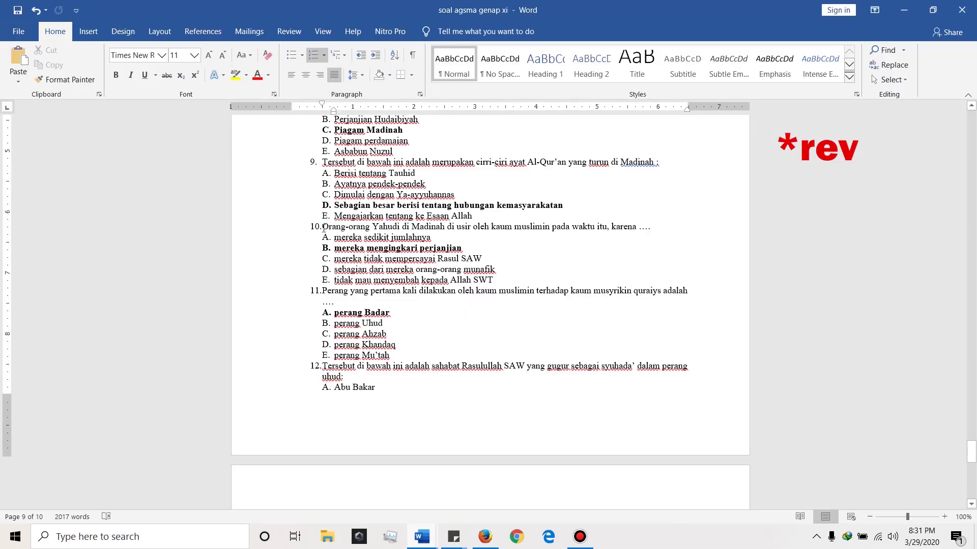
left_click_drag(322, 226, 655, 226)
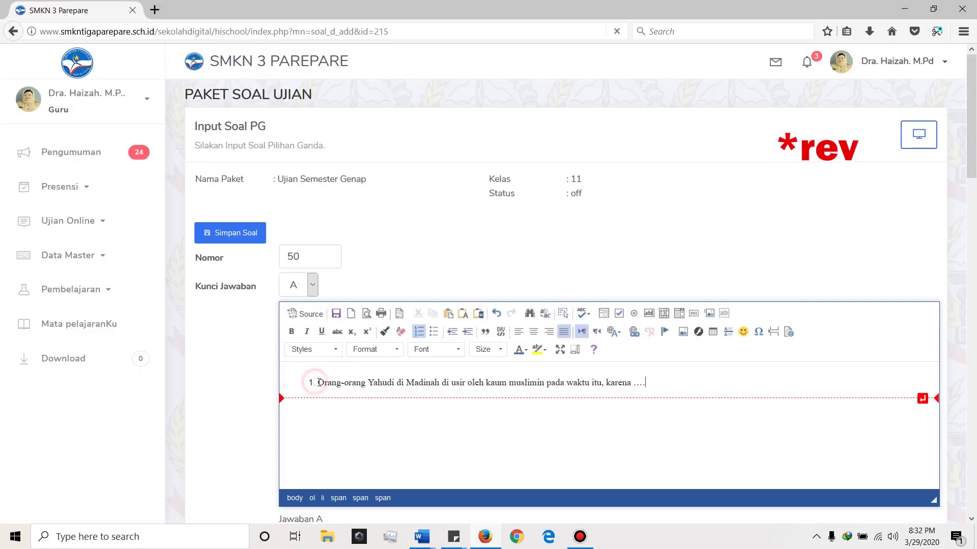
key("BackSpace")
- Transfer the five answer options of question 10 from Word into Jawaban A to E without lettering and save question 50
scroll(510, 474, "down", 5)
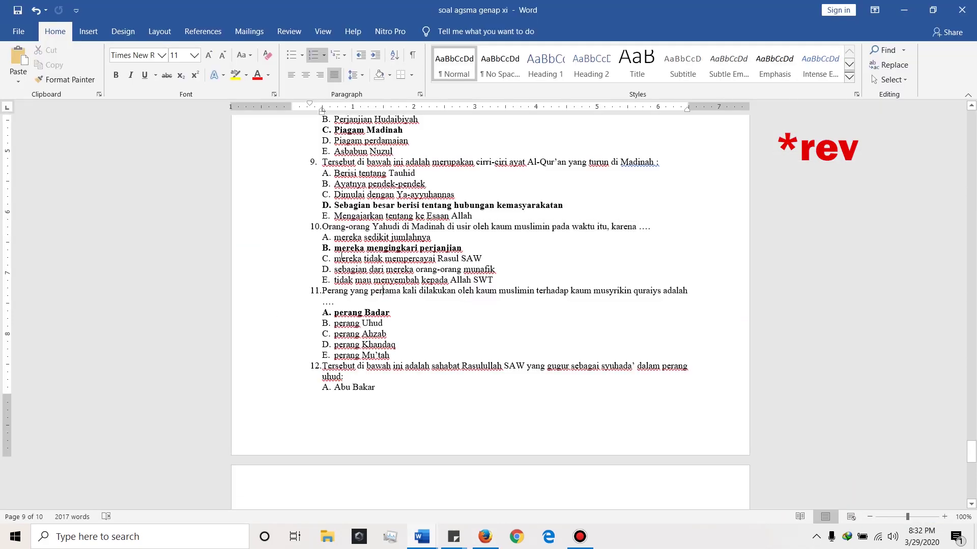
left_click_drag(334, 233, 499, 284)
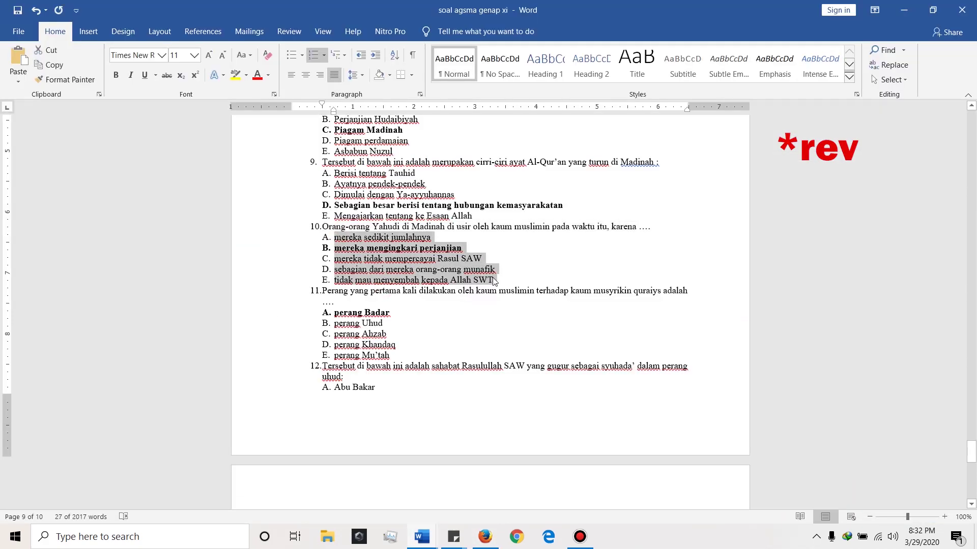
left_click(401, 409)
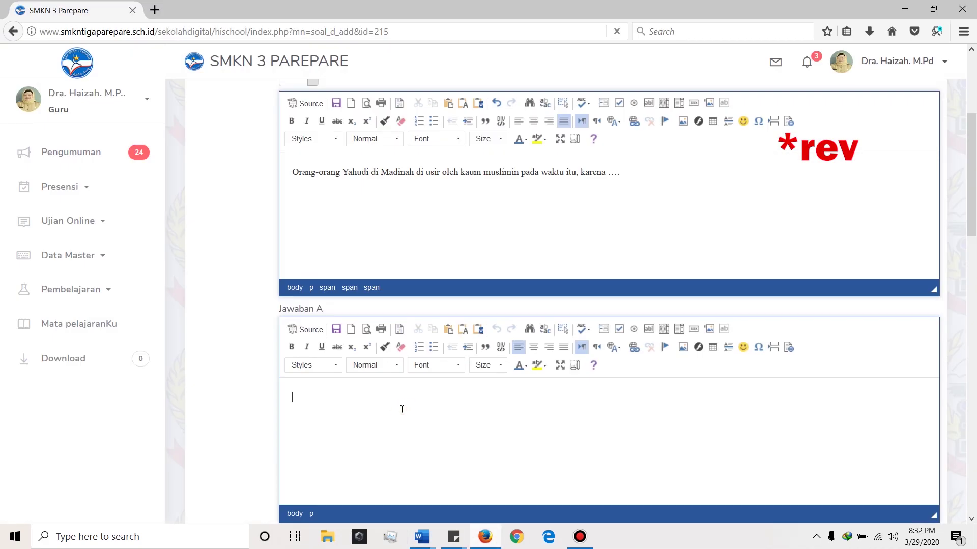
key("ctrl+v")
key("BackSpace")
scroll(446, 327, "up", 3)
left_click_drag(440, 328, 342, 327)
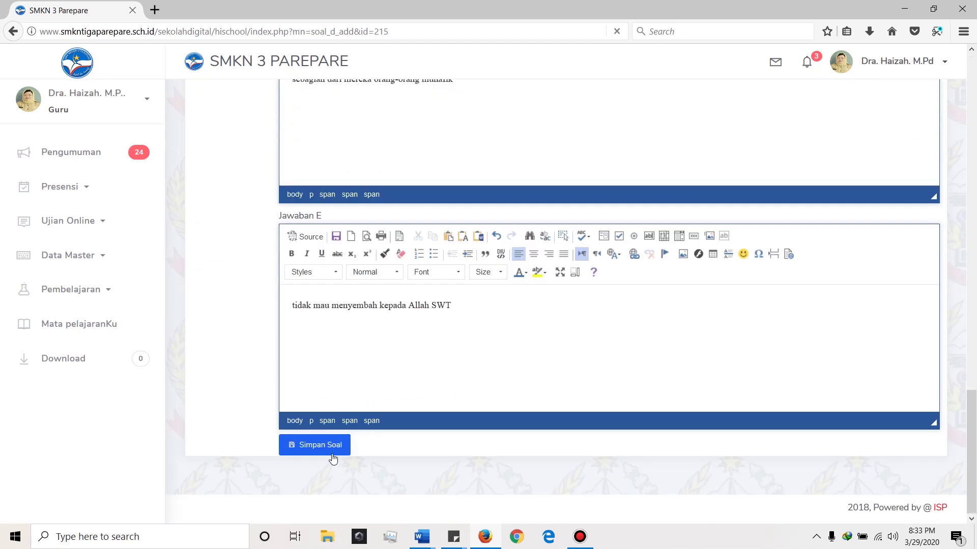
left_click(328, 450)
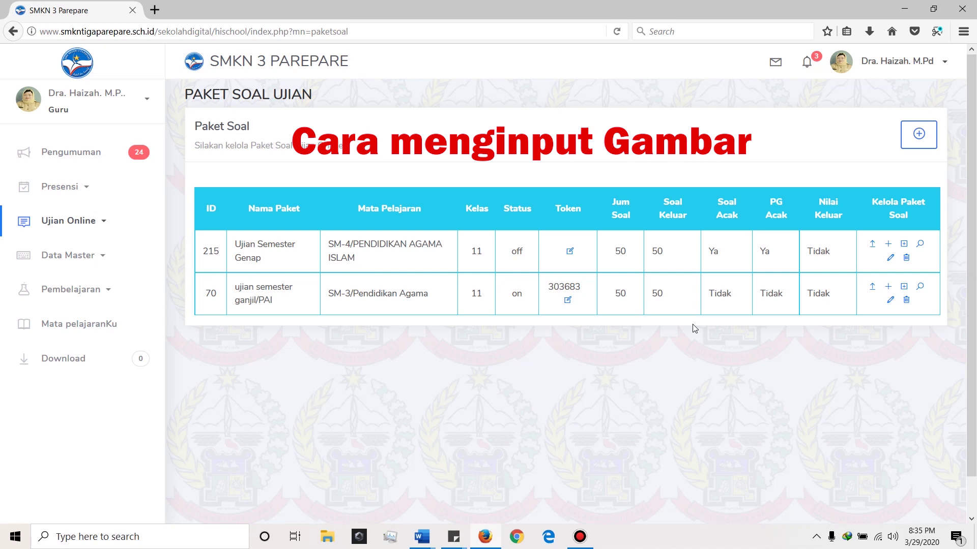
- Create a new multiple-choice question in package 215 with number 51 and answer key A
left_click(888, 246)
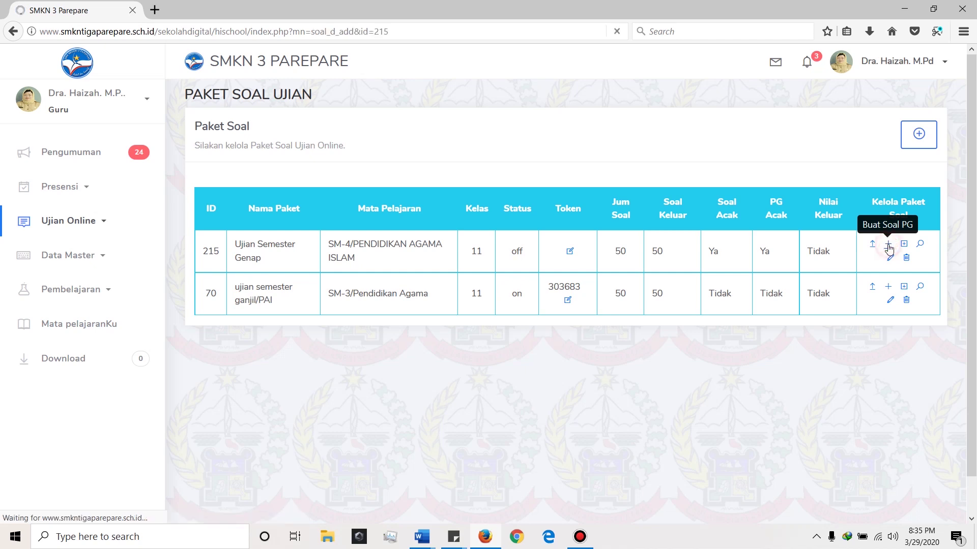
left_click(375, 273)
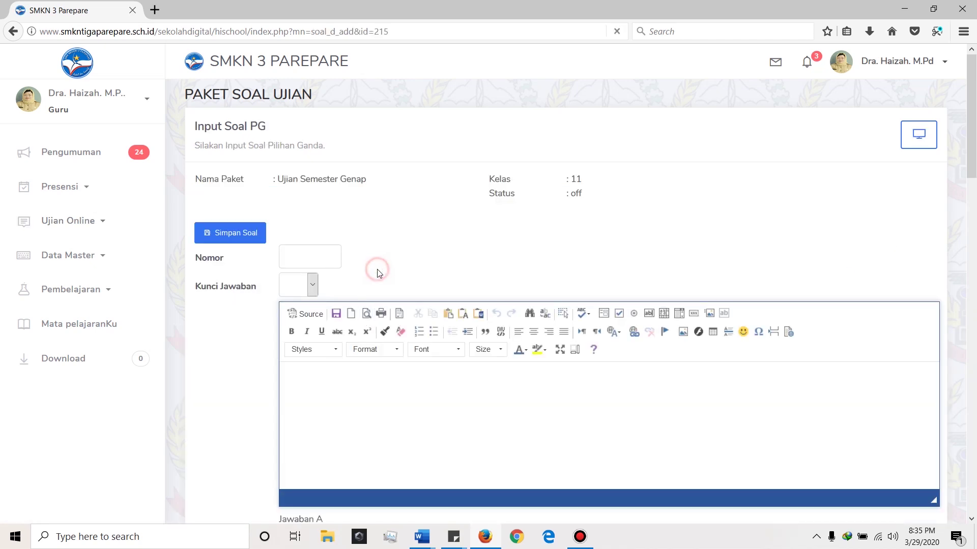
left_click(324, 260)
type("51")
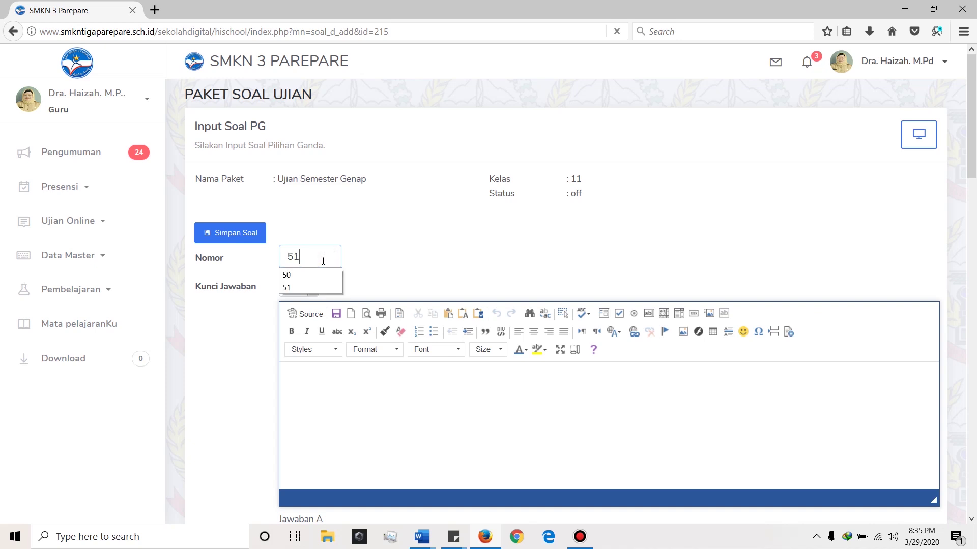
left_click(379, 283)
left_click(312, 286)
left_click(295, 318)
left_click(397, 394)
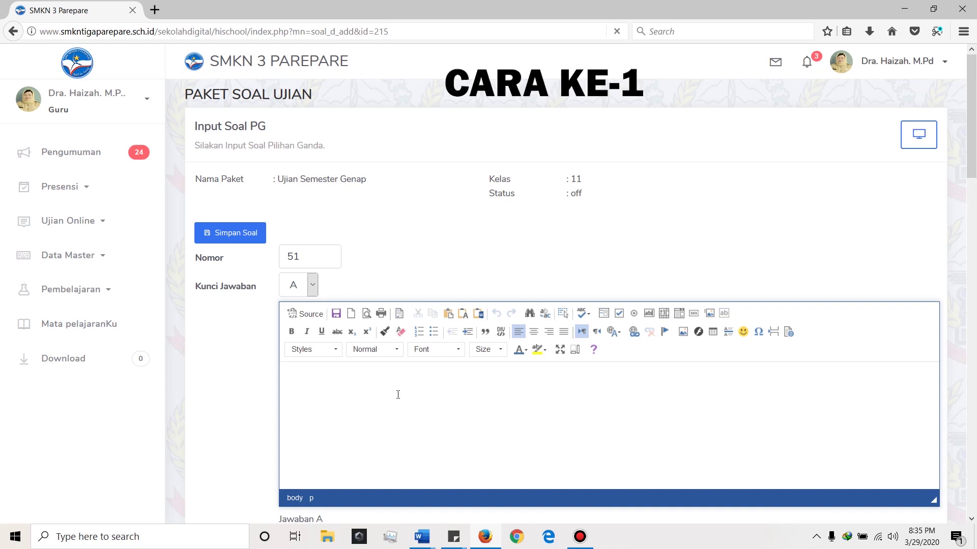
- Find the ayat1 image in the Pictures folder of File Explorer and view it
left_click(327, 537)
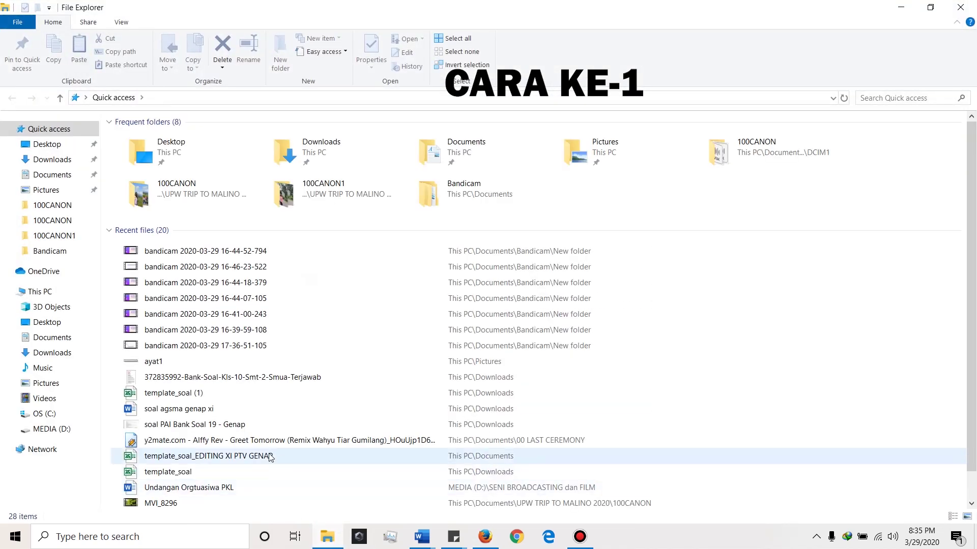
left_click(81, 337)
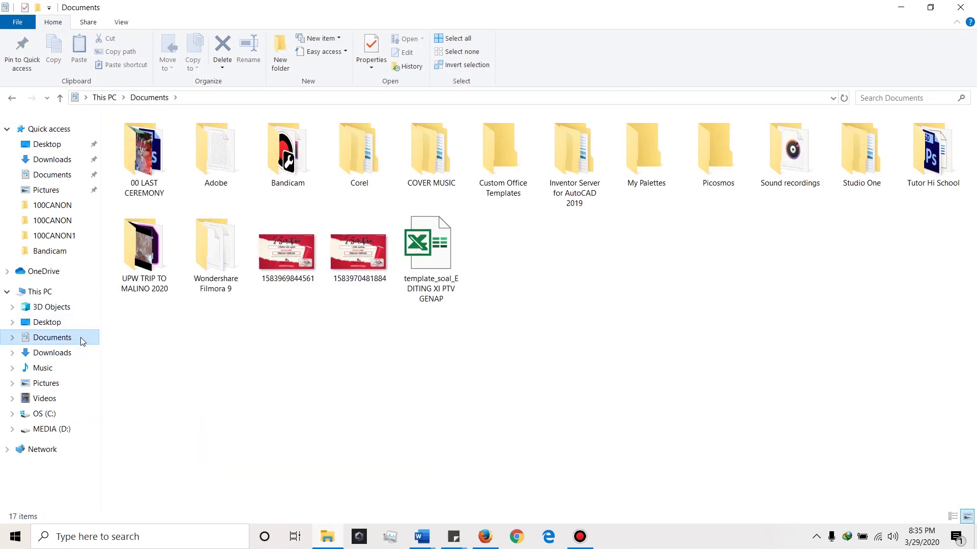
left_click(57, 384)
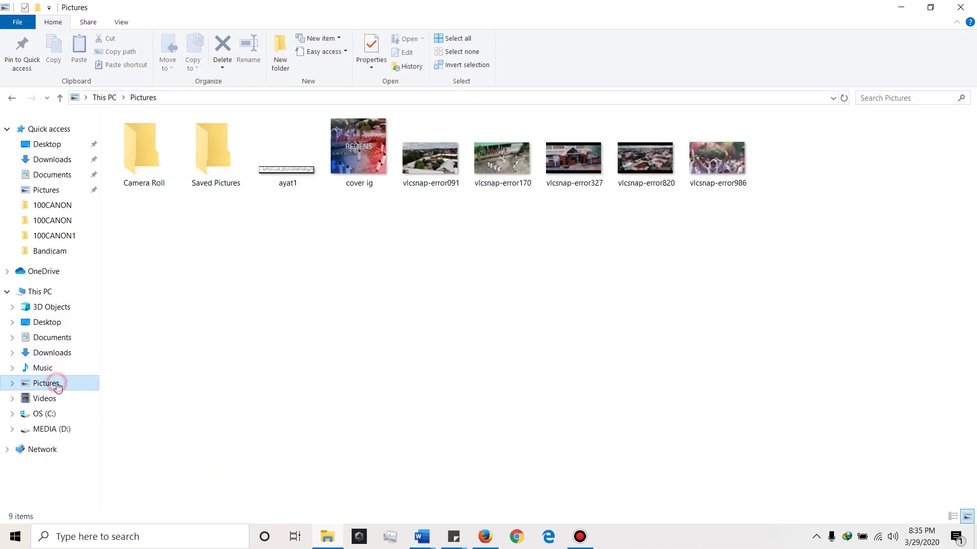
left_click(288, 179)
double_click(288, 178)
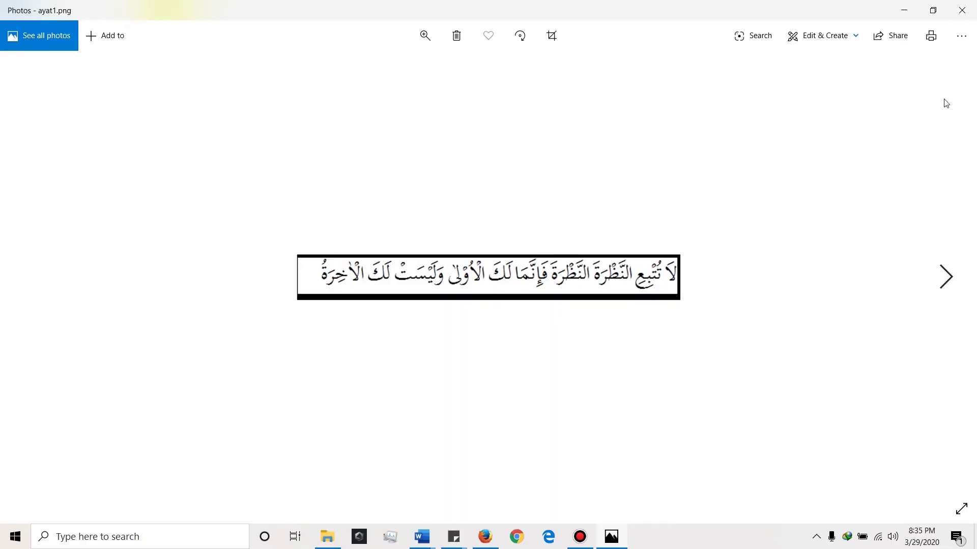
left_click(962, 11)
- Copy the ayat1 image file from the Pictures folder
key("ctrl+c")
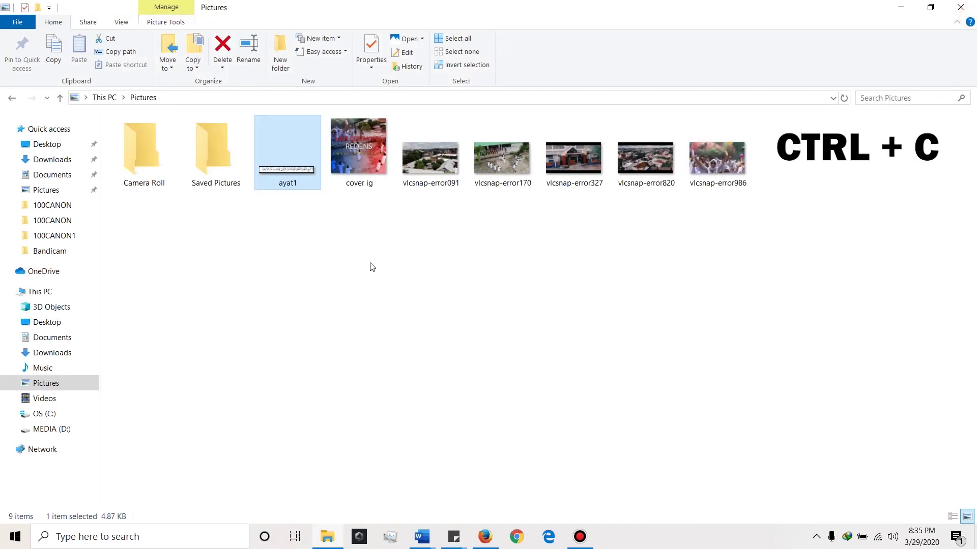
right_click(292, 175)
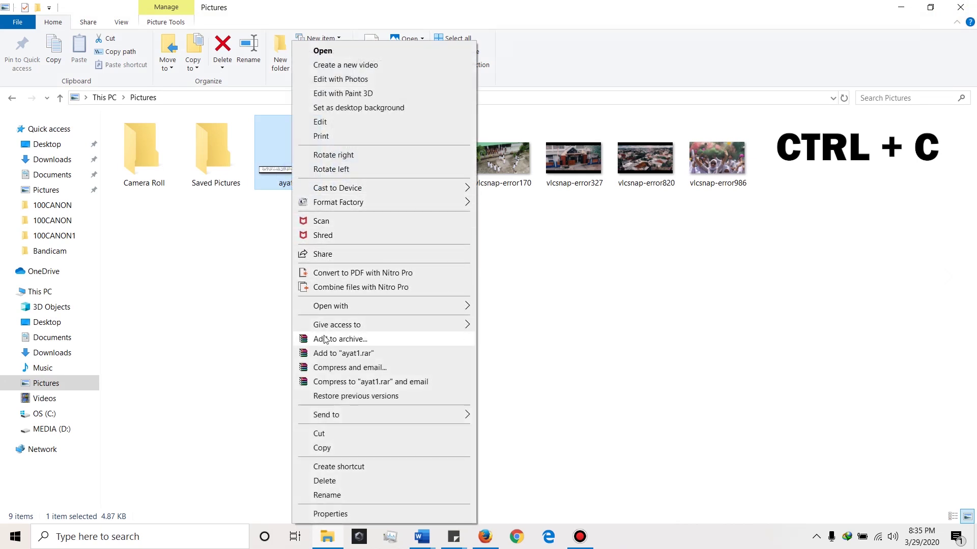
left_click(346, 447)
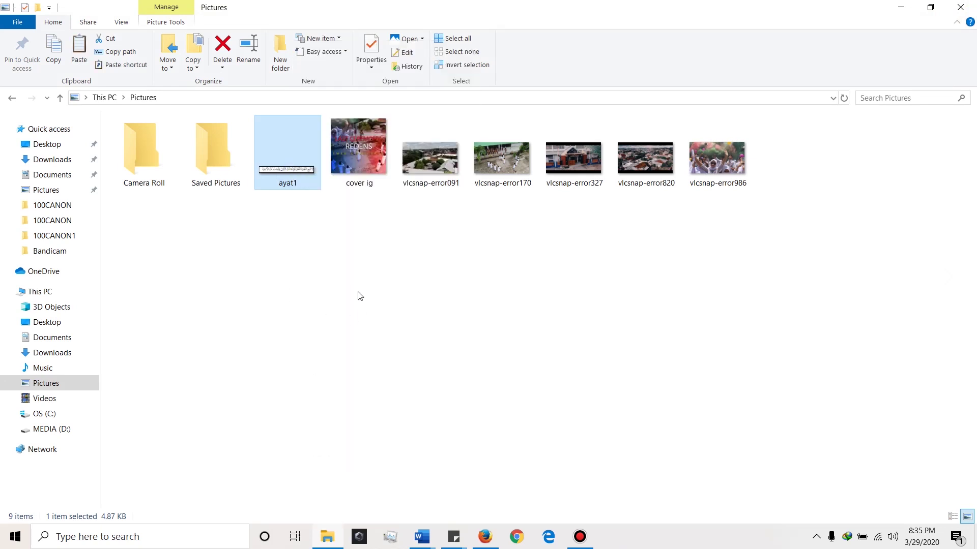
- Switch back to Firefox and paste the copied ayat1 image into the text field of question 51
left_click(490, 543)
left_click(380, 399)
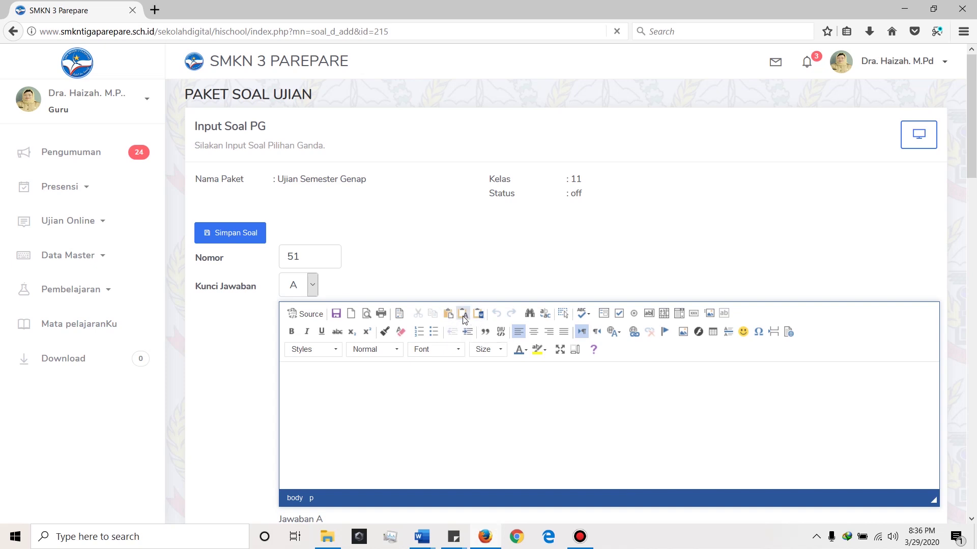
left_click(397, 388)
key("ctrl+v")
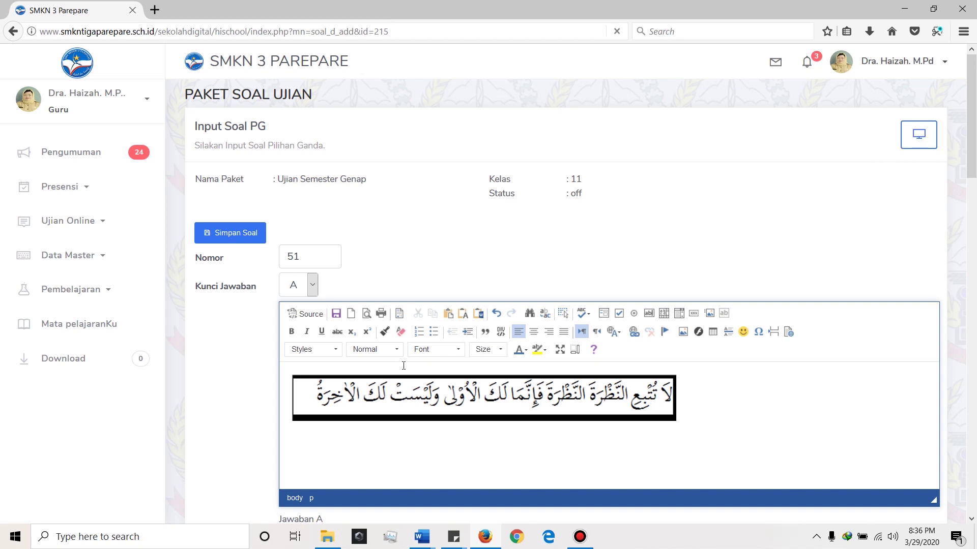
- Delete the pasted verse image from the text field of question 51
left_click(642, 406)
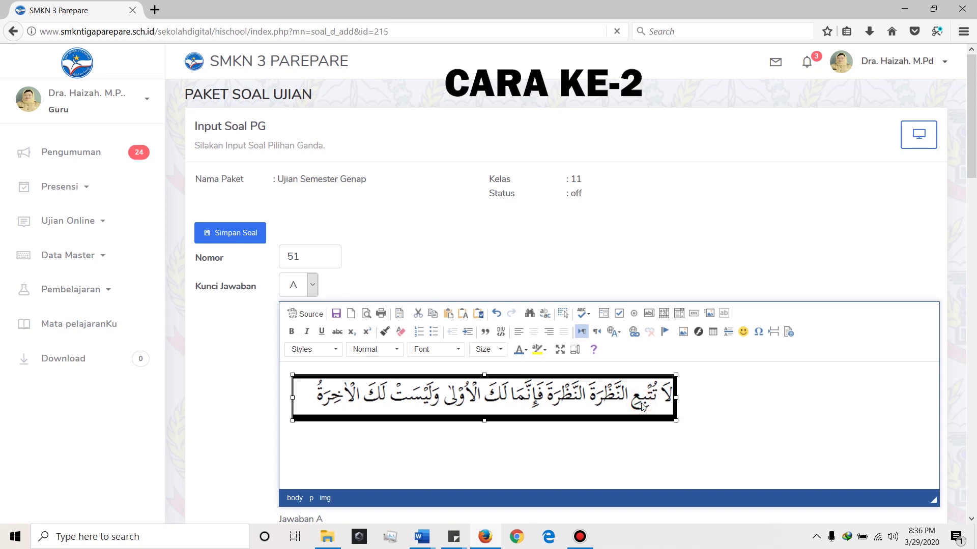
key("Delete")
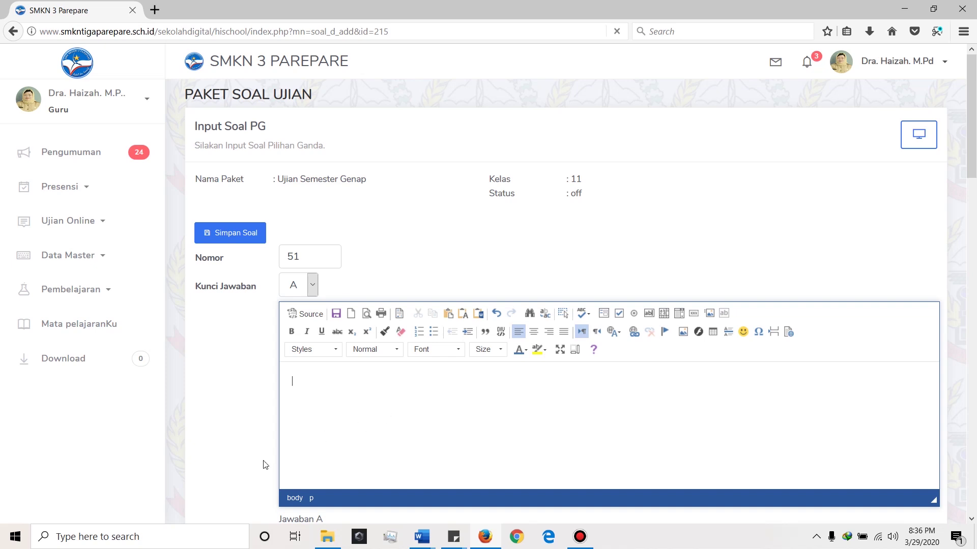
- Search for and launch Snipping Tool, and move its window above the question editor
left_click(16, 540)
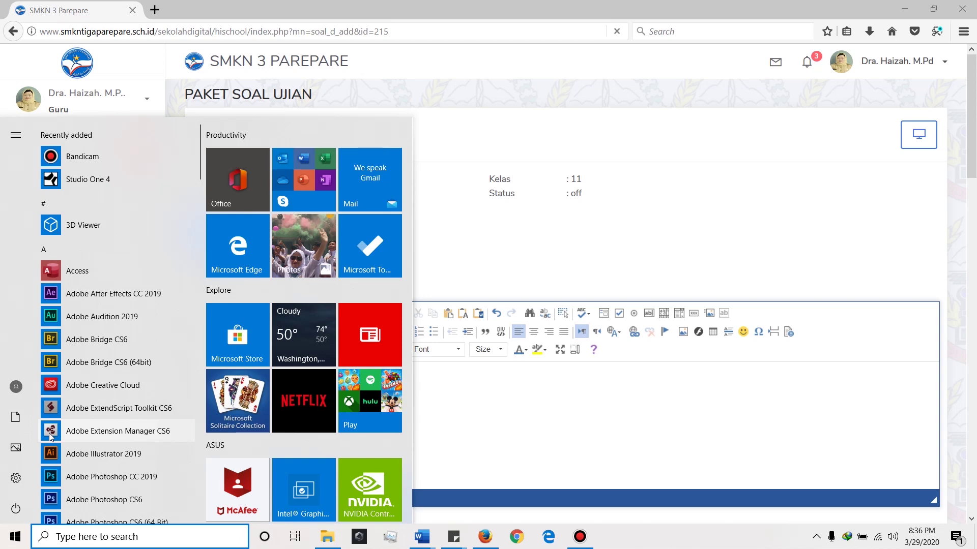
type("snip")
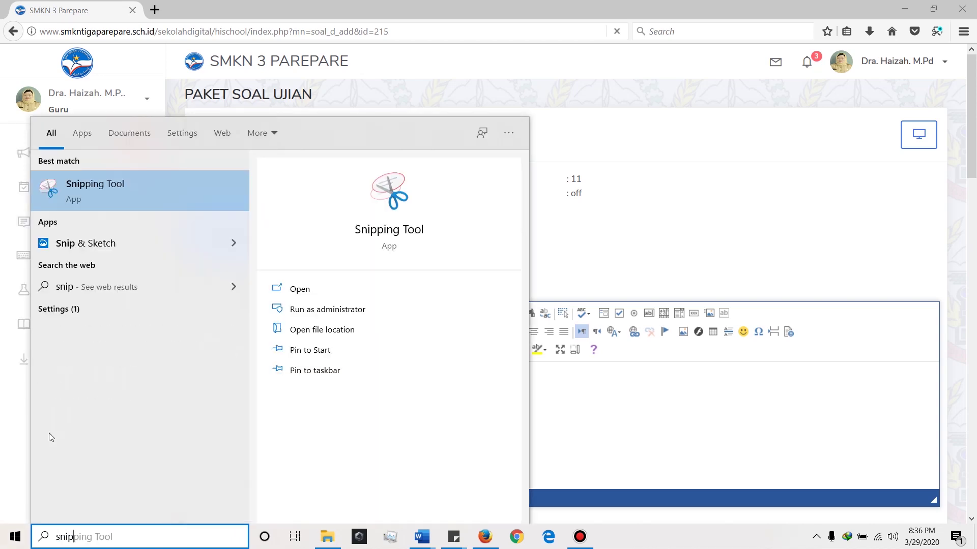
left_click(100, 190)
left_click_drag(834, 134, 803, 79)
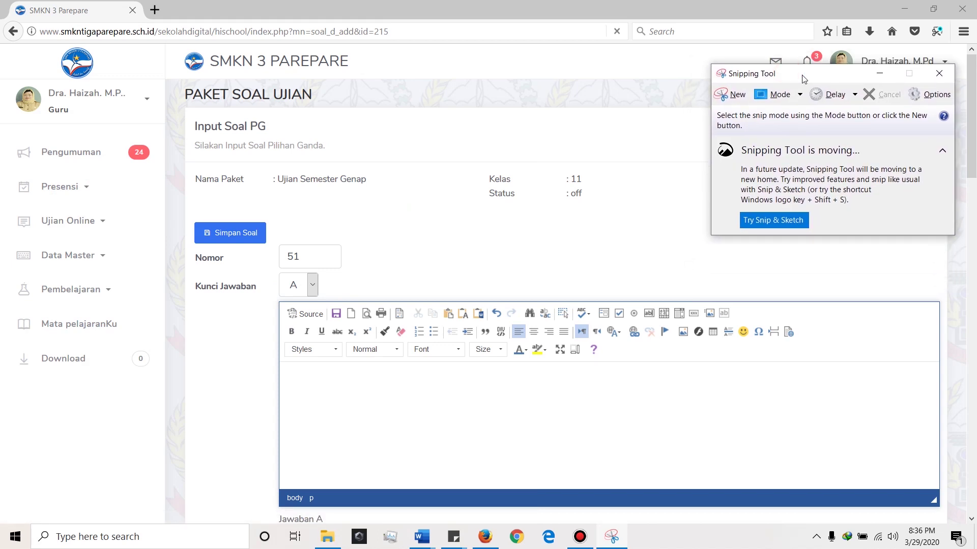
left_click_drag(803, 78, 811, 106)
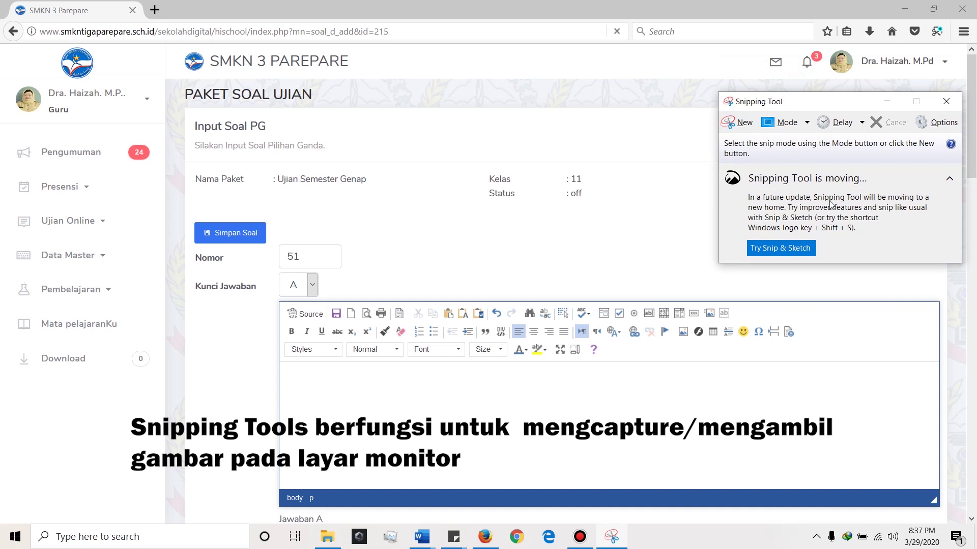
left_click_drag(806, 105, 807, 75)
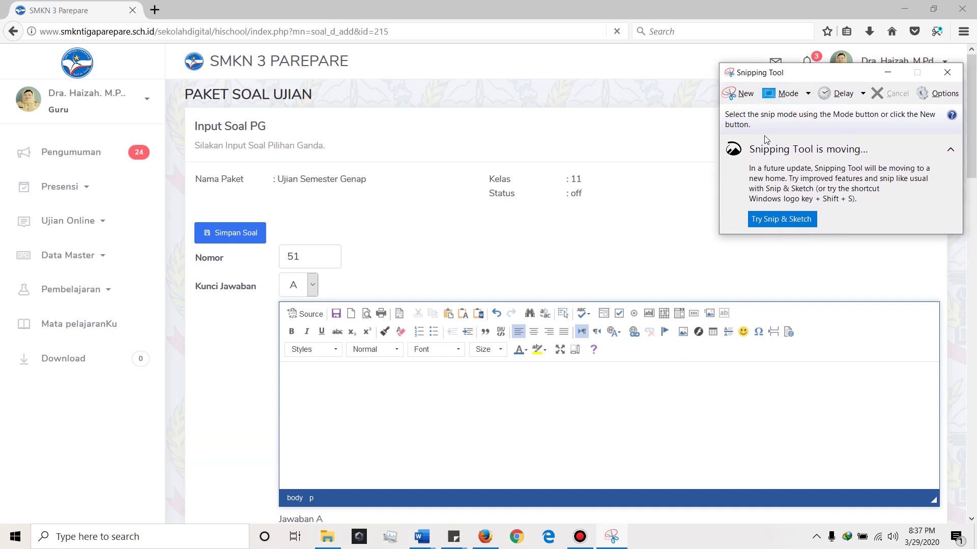
- Switch to the Bank-Soal Word document and copy the hadith image in question 12
left_click(432, 539)
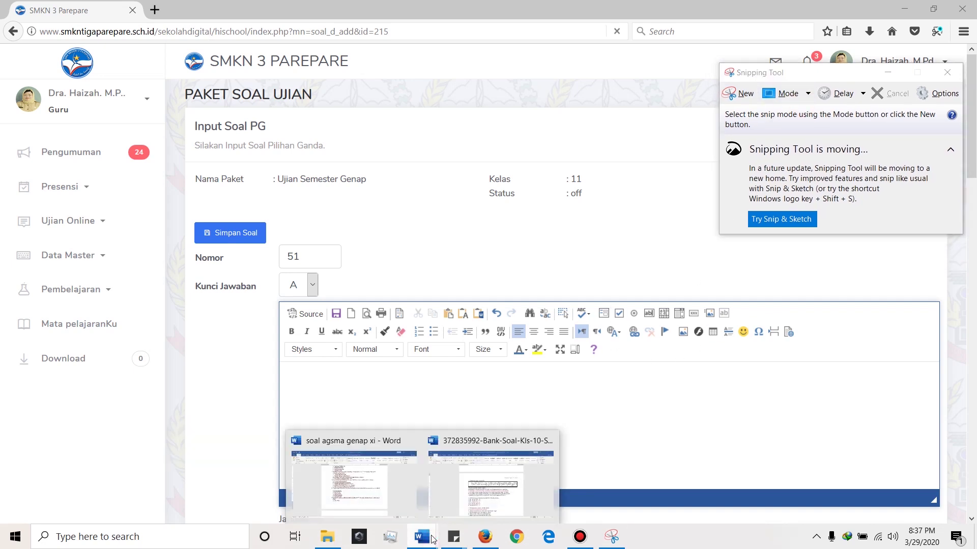
left_click(482, 493)
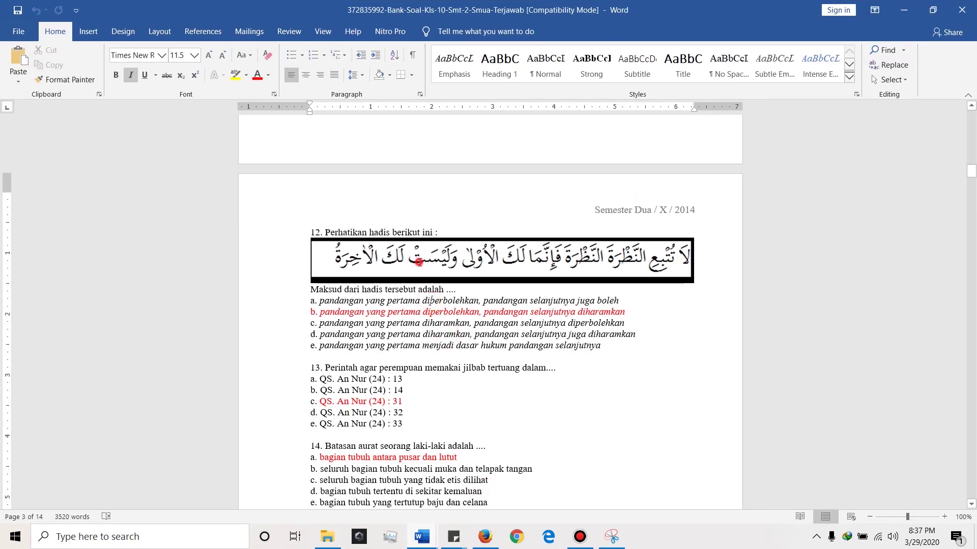
left_click(420, 266)
left_click(394, 311)
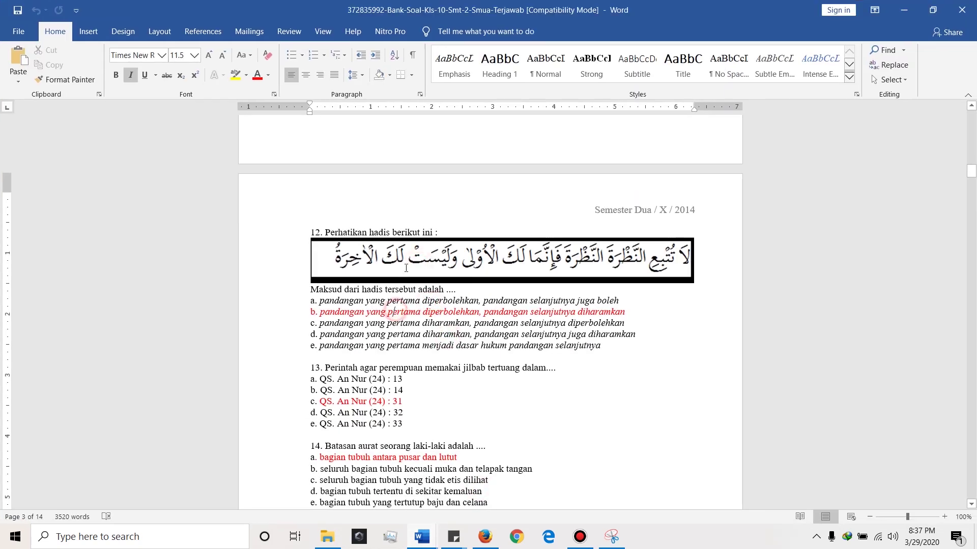
left_click(417, 265)
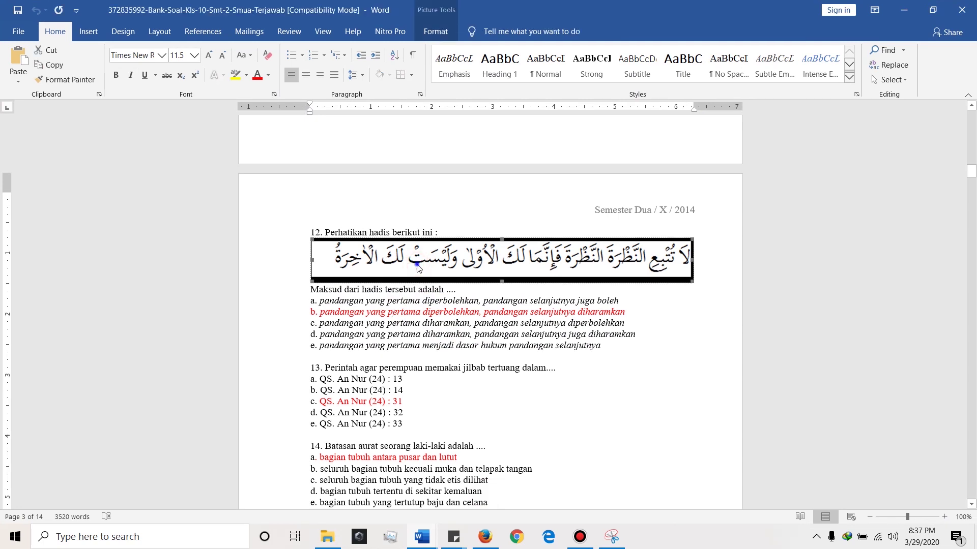
right_click(418, 267)
left_click(453, 292)
- Switch back to Firefox and try to paste the image copied from Word into the text field of question 51
left_click(484, 537)
left_click(386, 413)
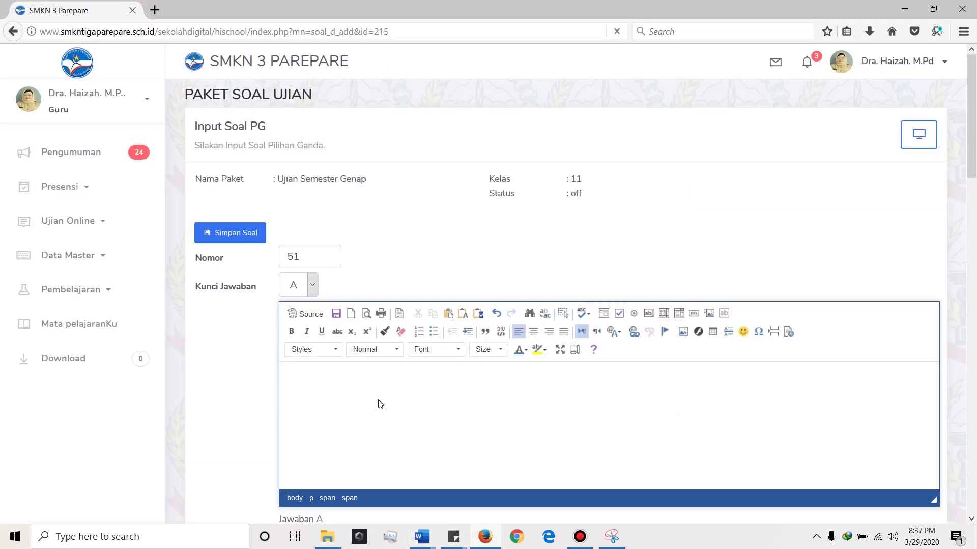
key("ctrl+v")
- Delete the pasted hadith image from the text field of question 51
left_click(372, 389)
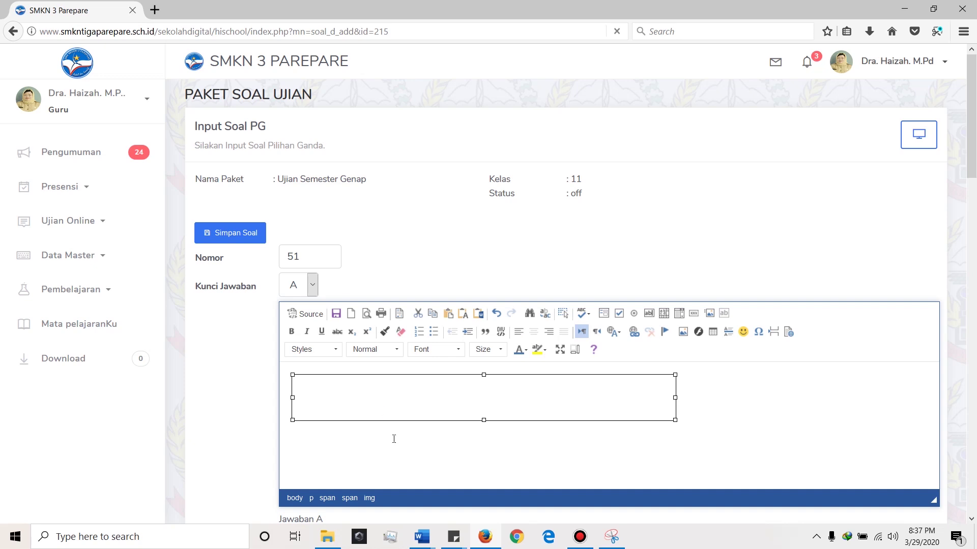
left_click(390, 407)
key("Delete")
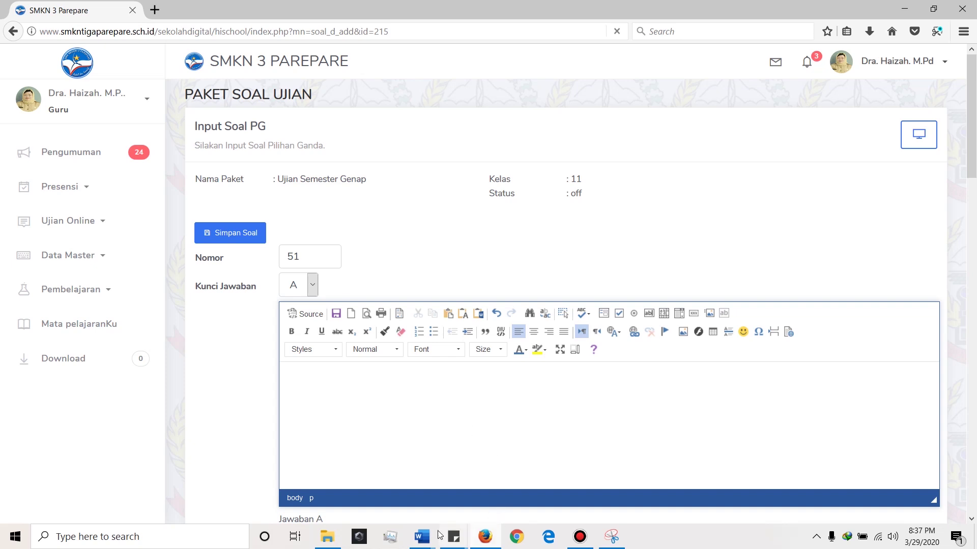
- Capture the hadith image of question 12 in the Bank-Soal Word document with Snipping Tool and copy the snip
mouse_move(426, 536)
left_click(460, 483)
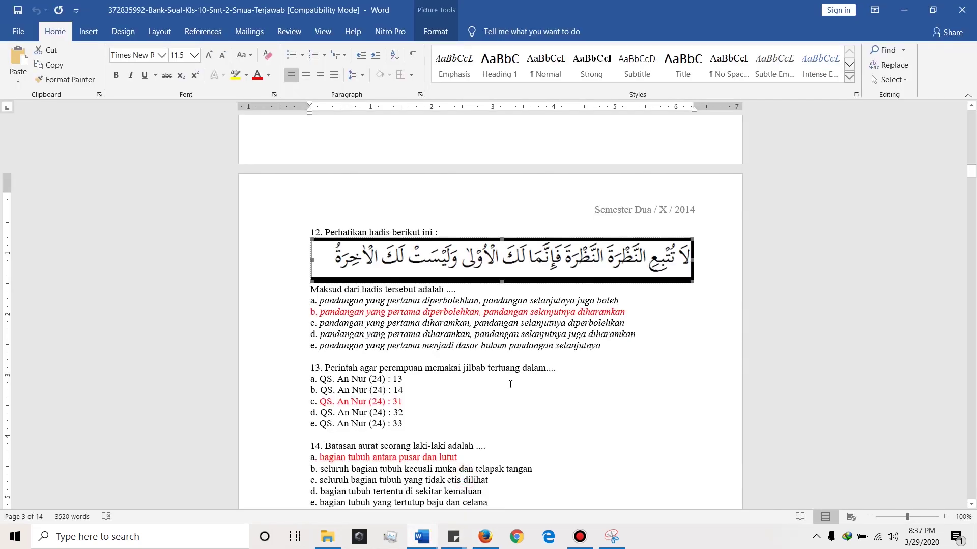
left_click(612, 537)
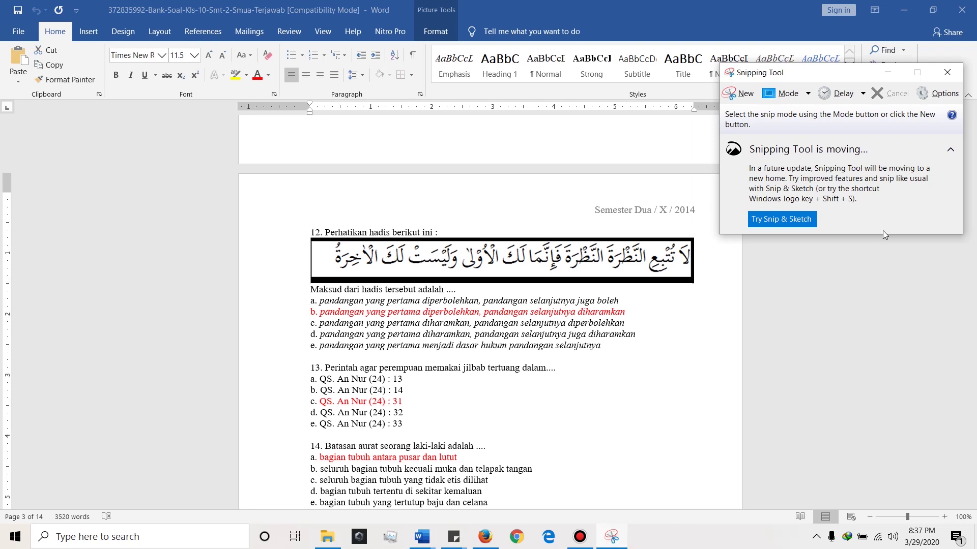
left_click(738, 94)
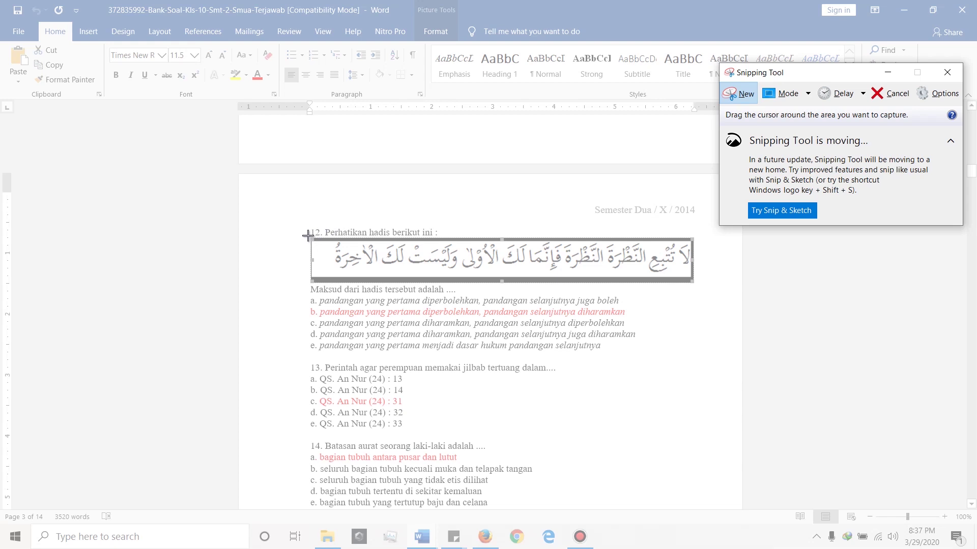
left_click_drag(309, 235, 694, 283)
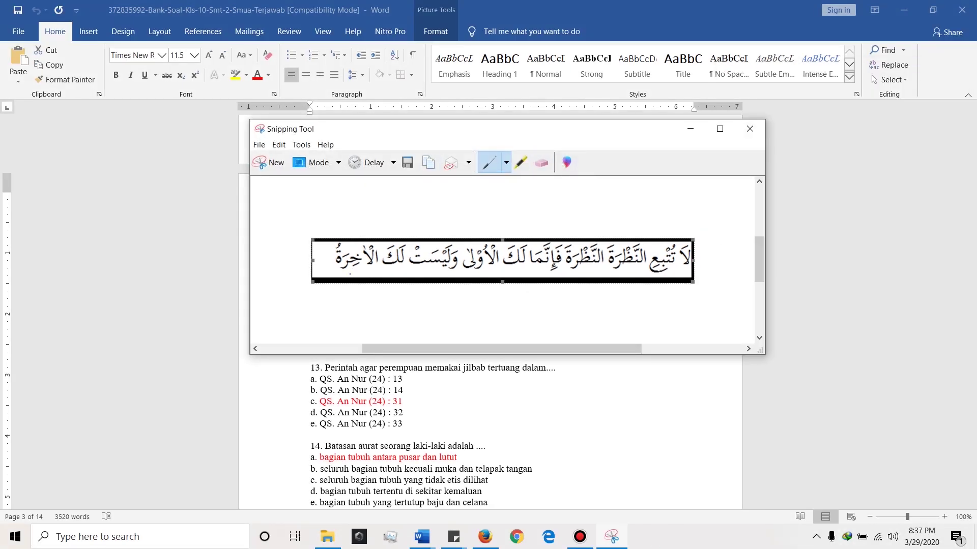
left_click(429, 167)
- Switch to Firefox and paste the copied hadith snip into the text field of question 51
left_click(484, 536)
left_click(327, 386)
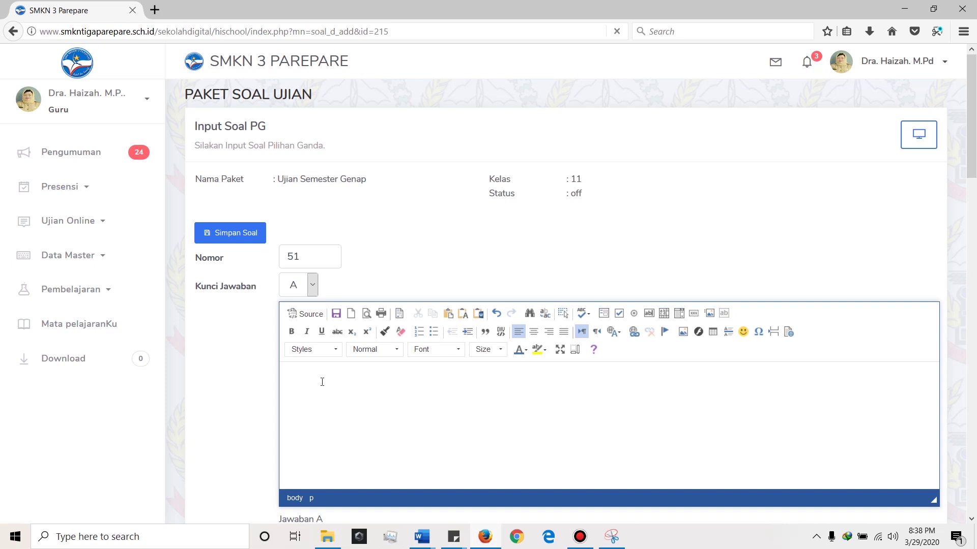
left_click(321, 382)
key("ctrl+v")
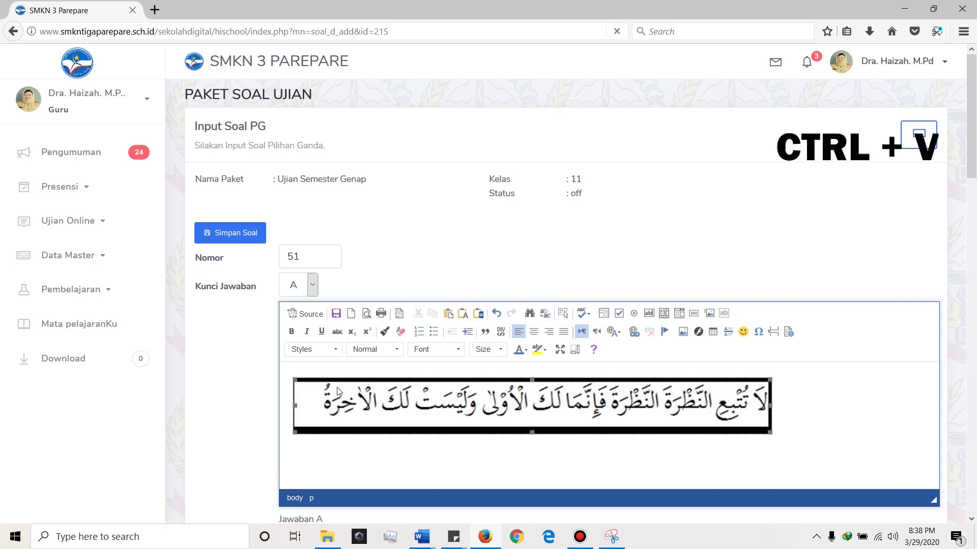
left_click(549, 412)
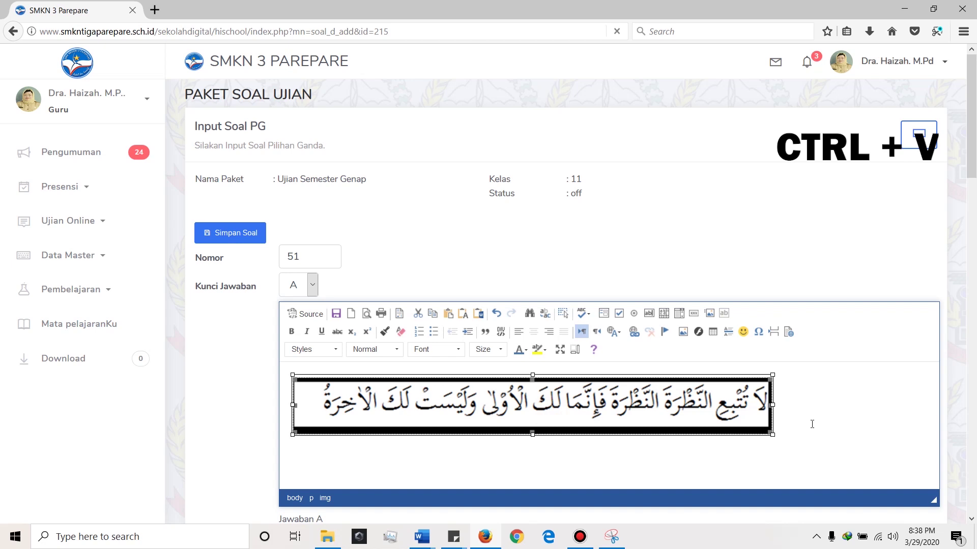
left_click(611, 454)
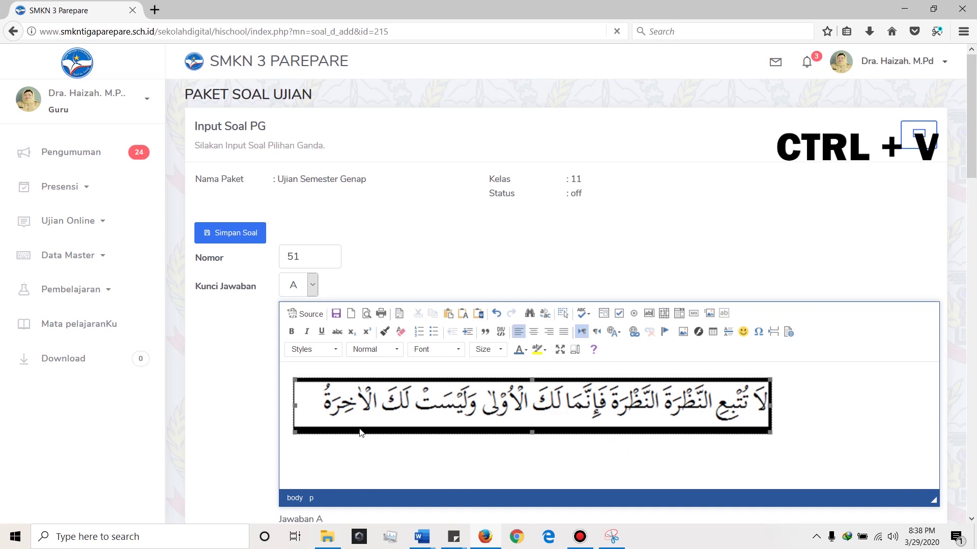
- Copy "Perhatikan hadis berikut ini :" from question 12 in Word and paste it on its own line above the hadith image
left_click(293, 430)
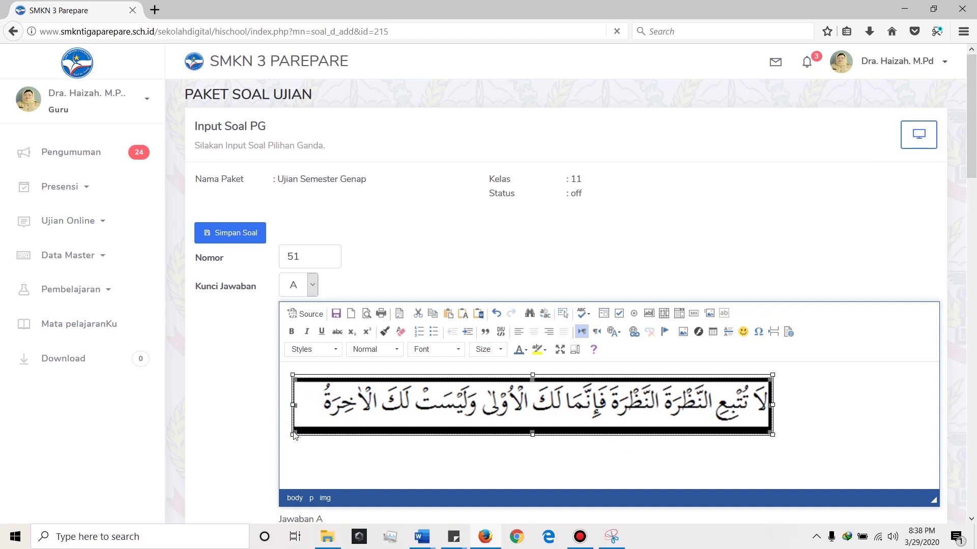
left_click(291, 429)
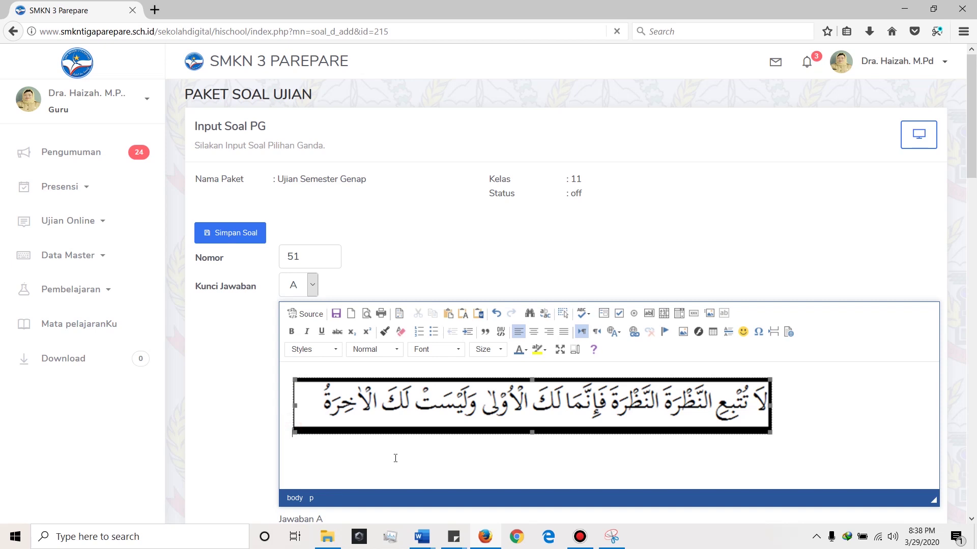
mouse_move(433, 545)
left_click(491, 491)
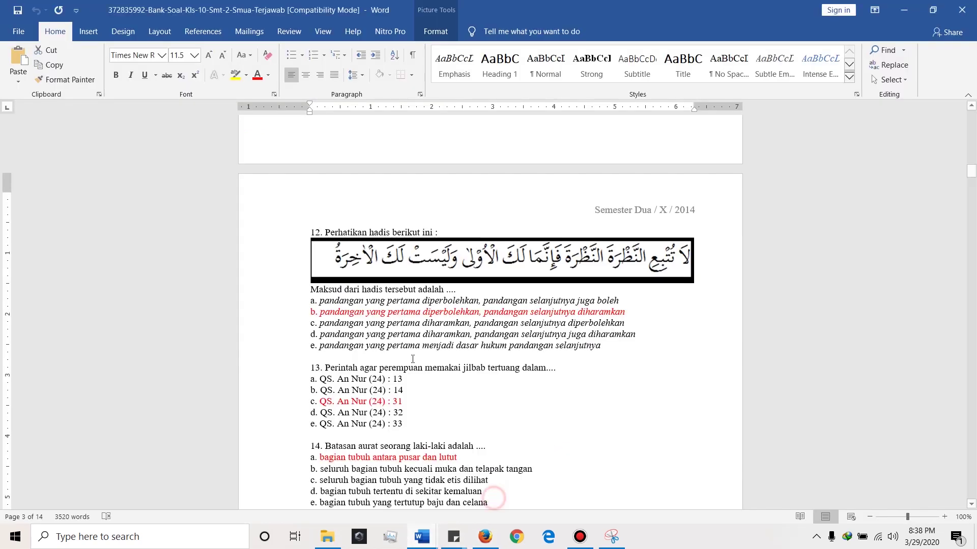
left_click_drag(428, 232, 325, 233)
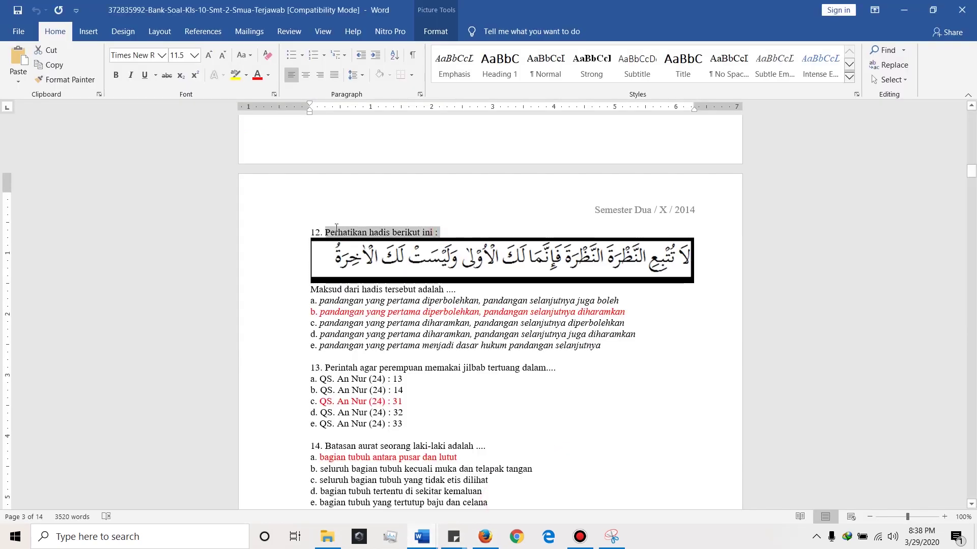
key("ctrl+c")
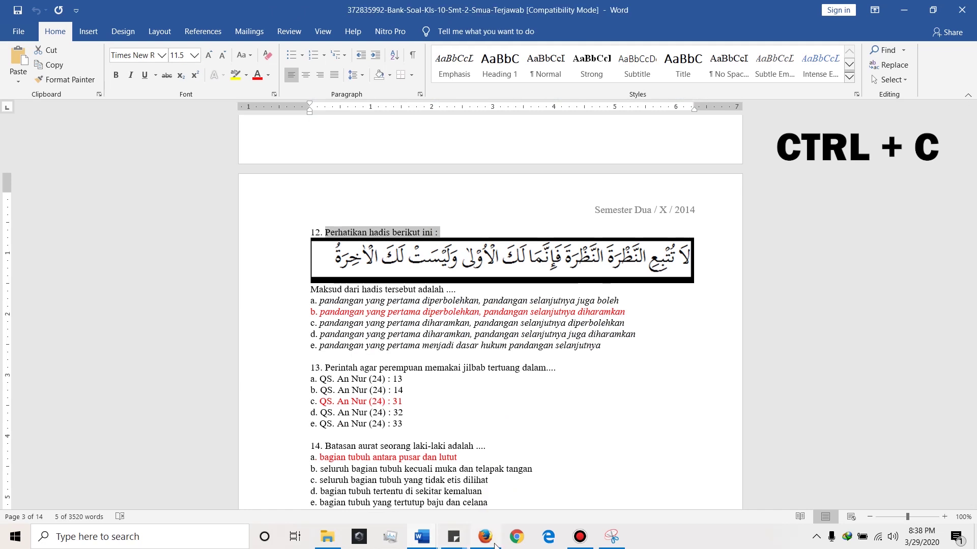
left_click(495, 545)
key("ctrl+v")
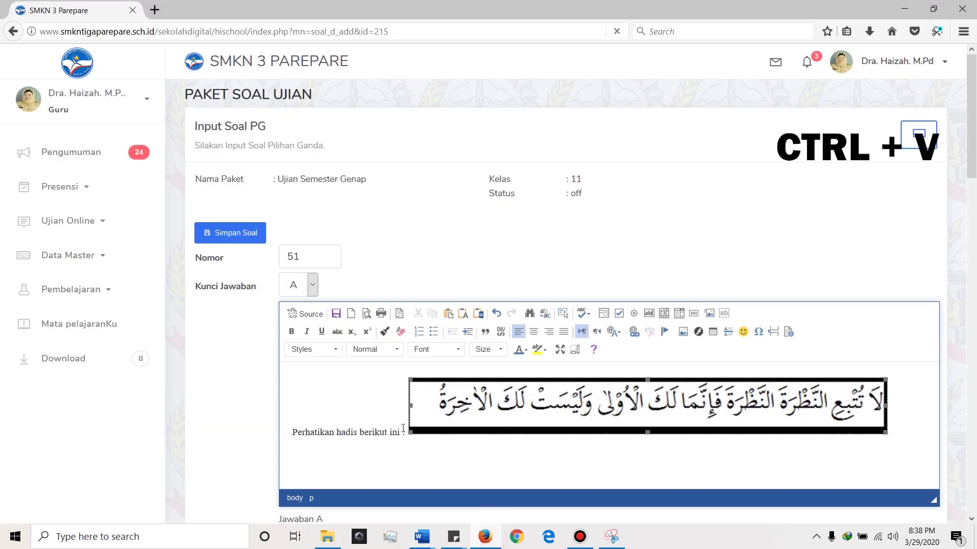
key("Return")
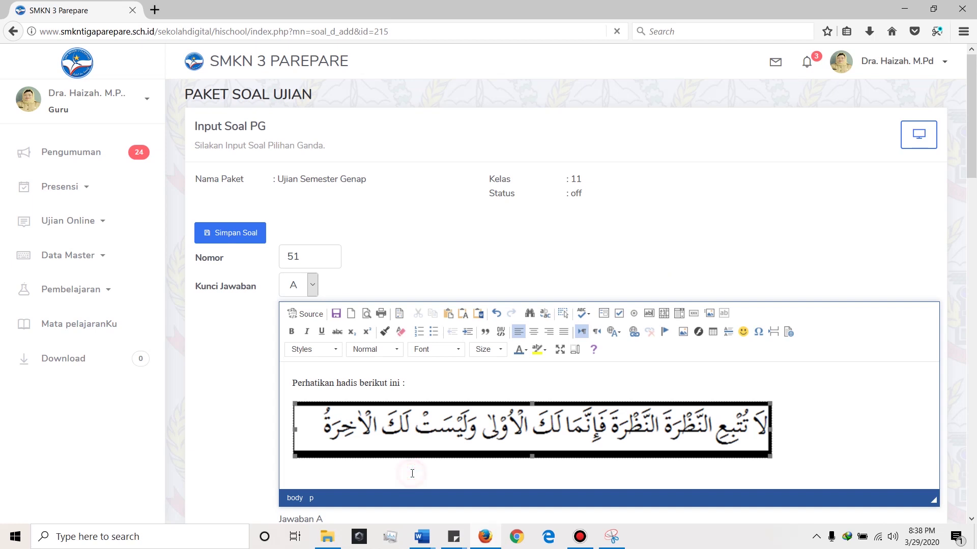
- Copy "Maksud dari hadis tersebut adalah ...." from question 12 in Word and paste it below the hadith image in question 51
left_click(821, 458)
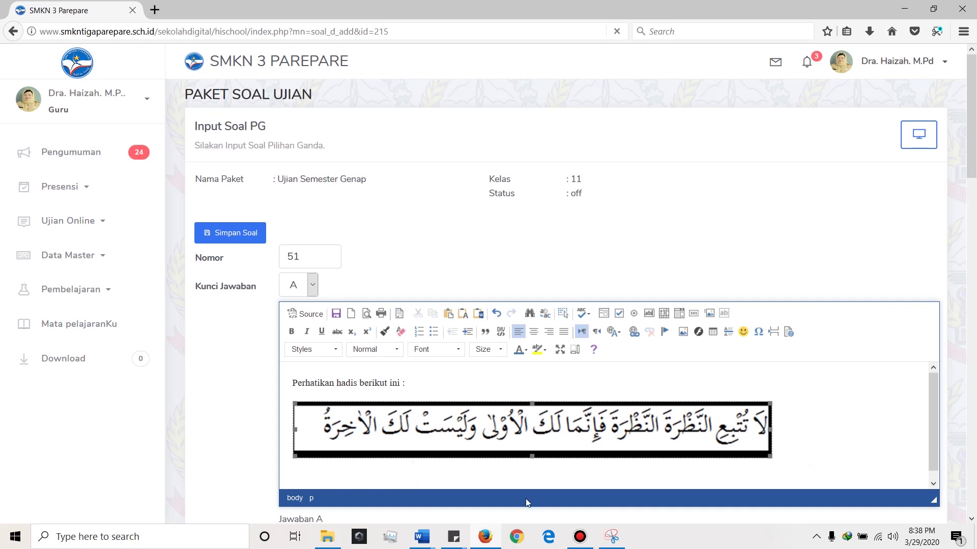
mouse_move(438, 545)
left_click(493, 484)
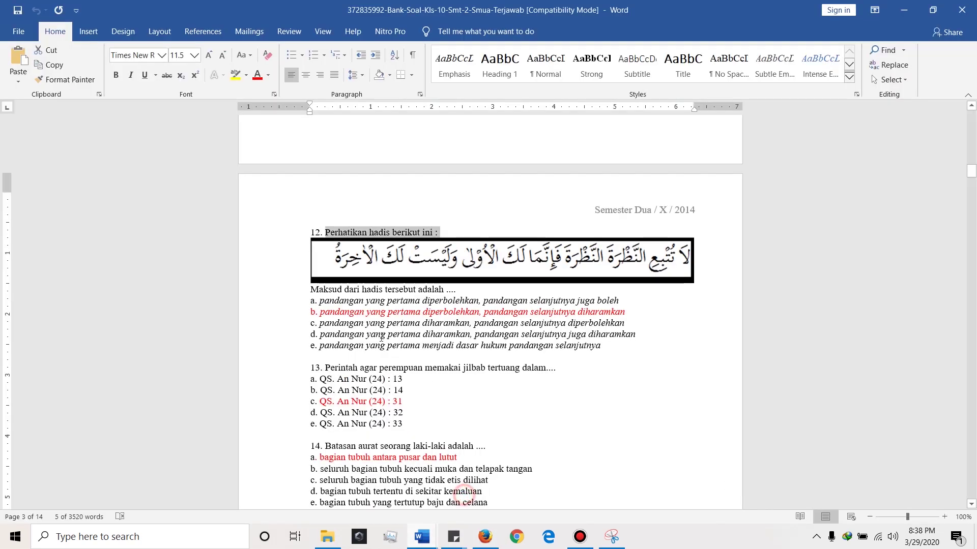
left_click(309, 289)
left_click_drag(310, 290, 457, 294)
key("ctrl+c")
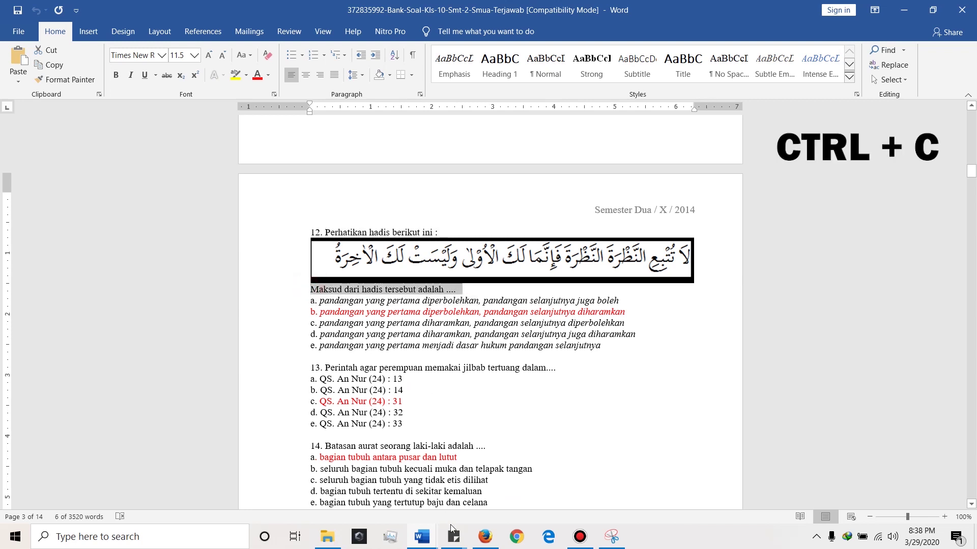
left_click(485, 537)
key("ctrl+v")
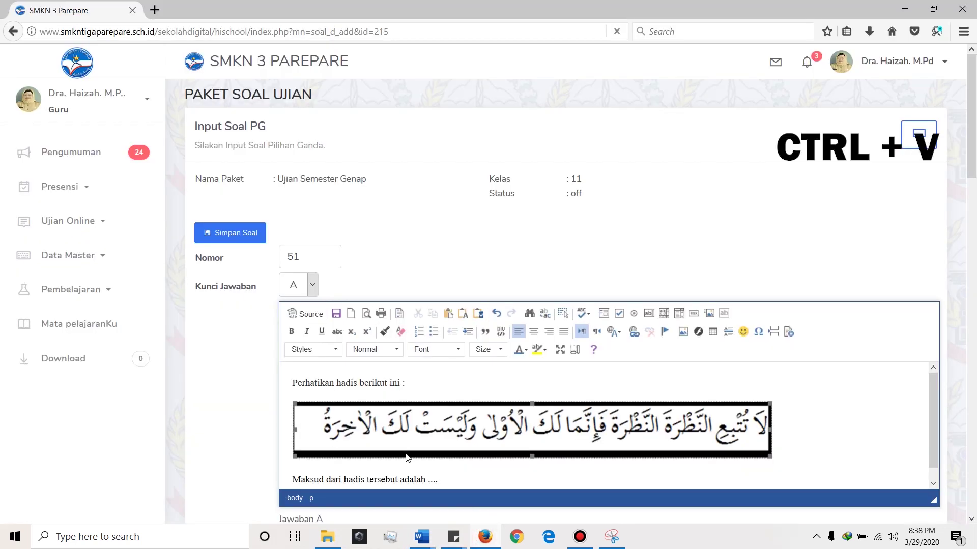
left_click(305, 452)
- Copy answer options a to e of question 12 from Word and paste them into the Jawaban A field
scroll(423, 463, "down", 2)
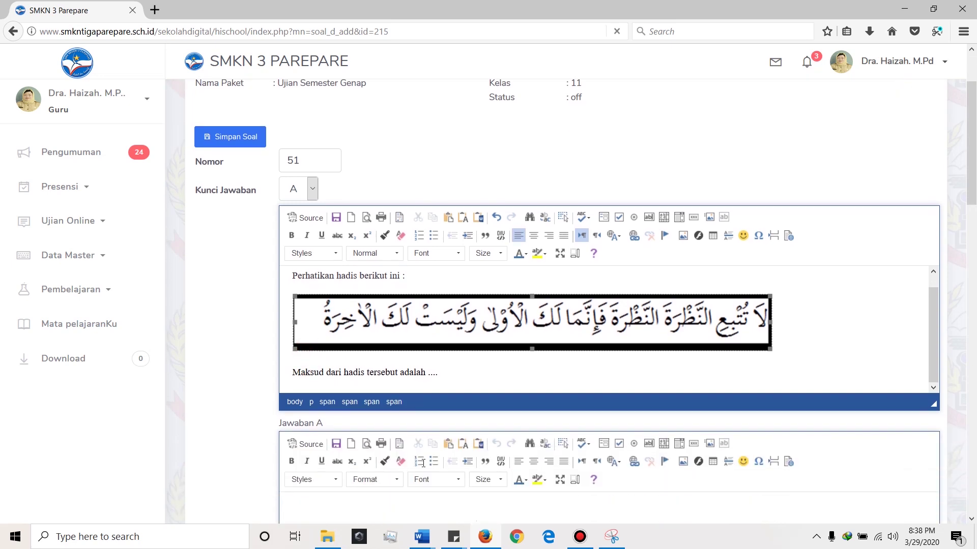
scroll(422, 463, "down", 1)
left_click(396, 486)
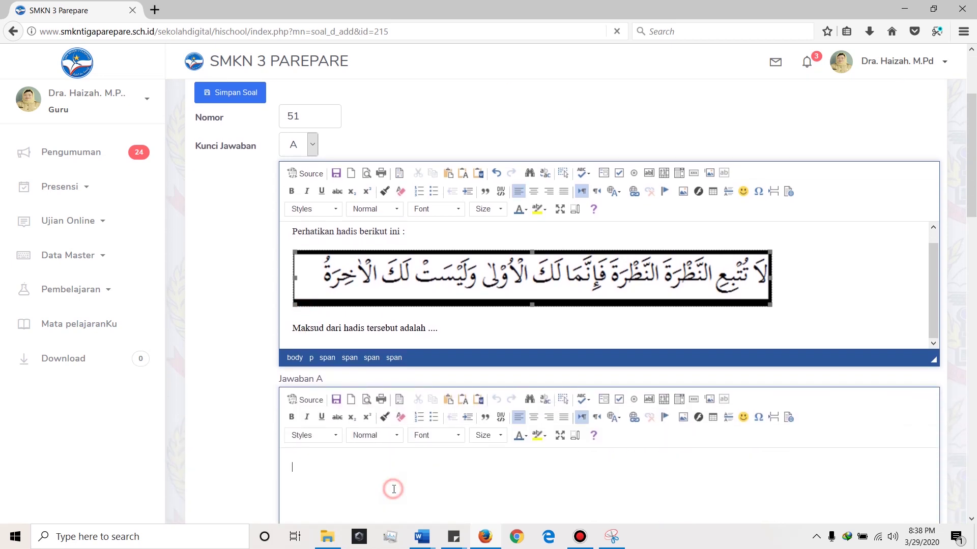
left_click(485, 537)
left_click(440, 409)
left_click_drag(606, 346, 308, 306)
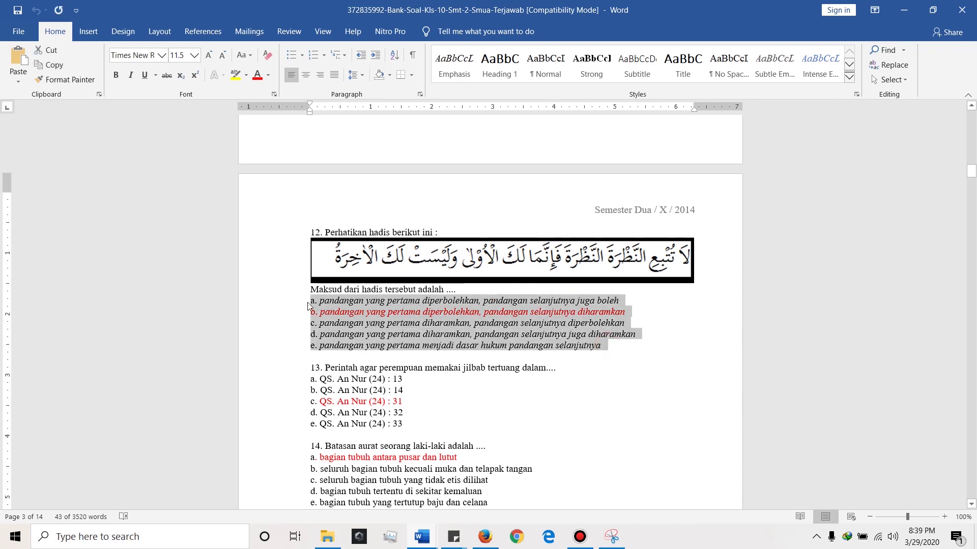
key("ctrl+c")
left_click(486, 537)
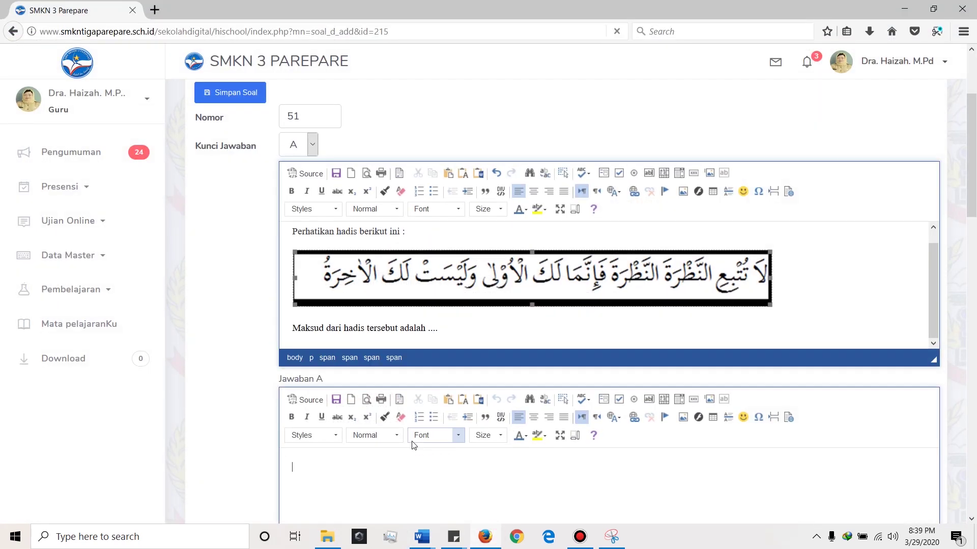
scroll(334, 351, "down", 3)
left_click(332, 332)
key("ctrl+v")
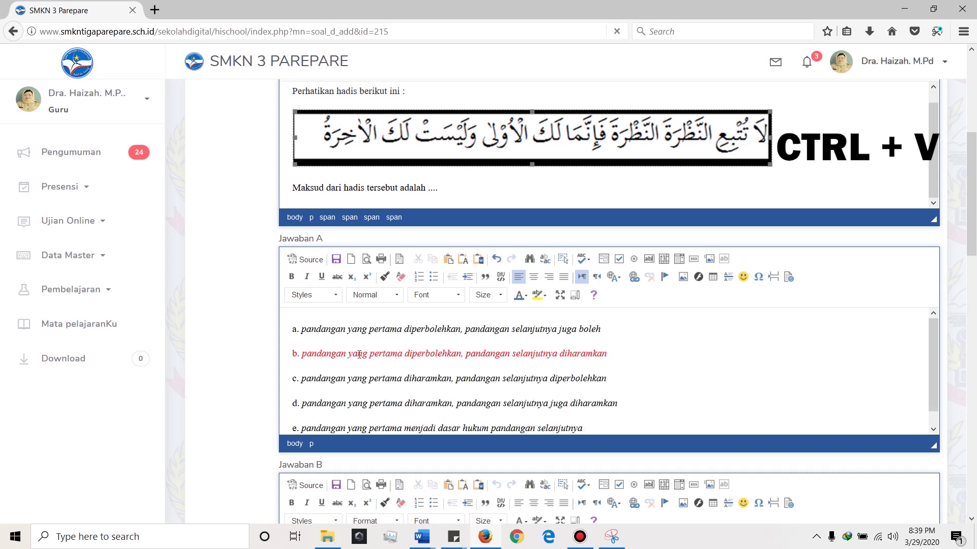
- Cut options c to e from the Jawaban A field and paste them into the Jawaban B field
left_click_drag(598, 415, 291, 365)
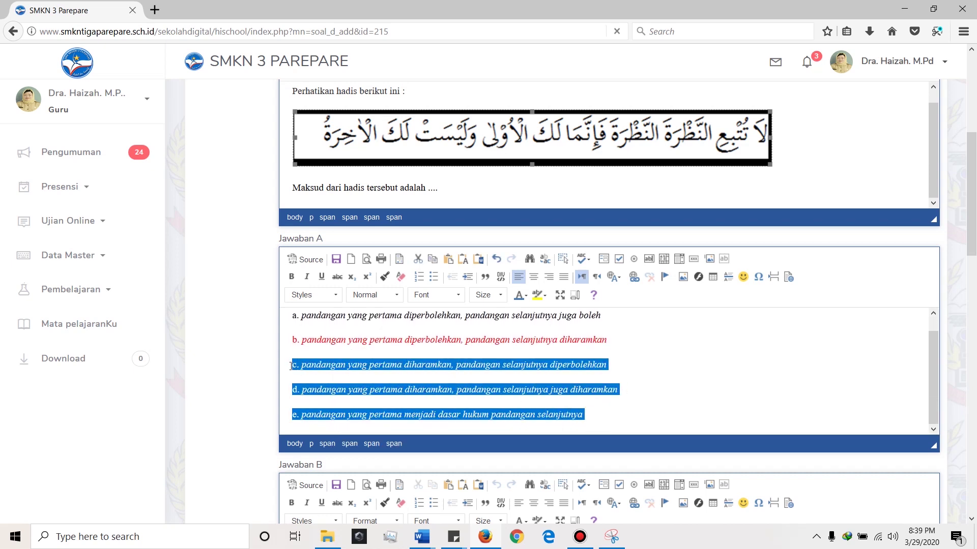
key("ctrl+x")
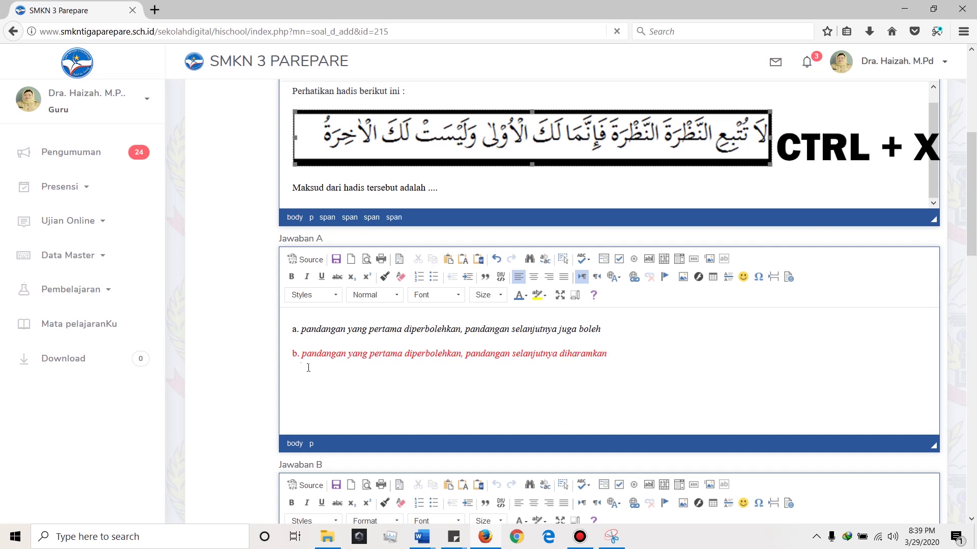
scroll(308, 367, "down", 5)
left_click(344, 349)
key("ctrl+v")
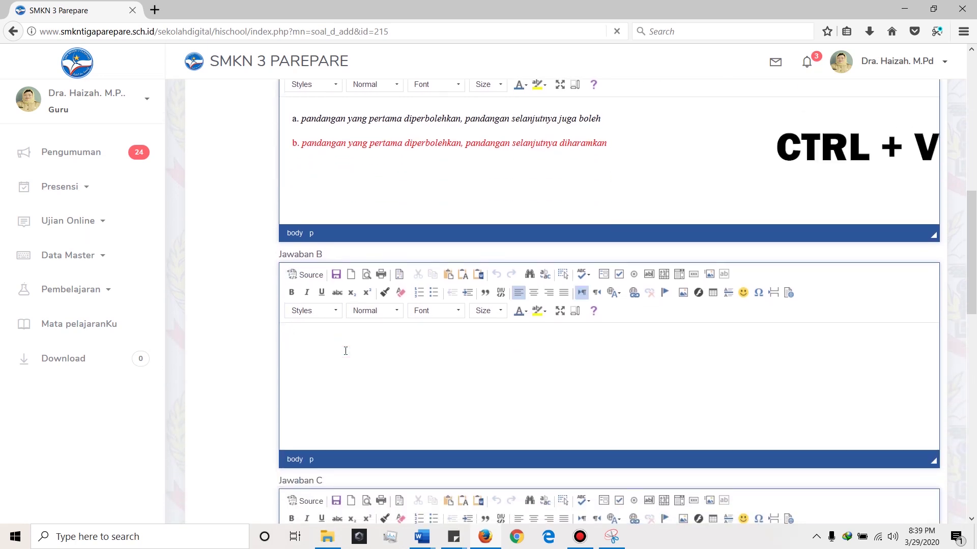
- Cut options d and e from the Jawaban B field and paste them into the Jawaban C field
left_click_drag(601, 396, 292, 370)
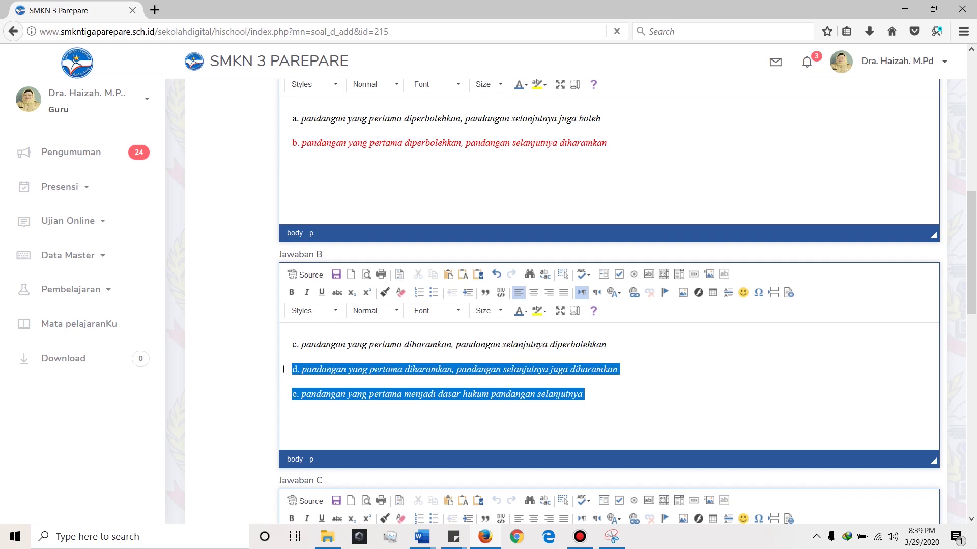
key("ctrl+x")
scroll(328, 425, "down", 3)
left_click(334, 447)
key("ctrl+v")
- Cut option e from the Jawaban C field and paste it into the Jawaban D field
scroll(458, 407, "down", 1)
scroll(581, 390, "down", 1)
left_click_drag(595, 382, 288, 385)
key("ctrl+x")
scroll(327, 401, "down", 4)
left_click(335, 396)
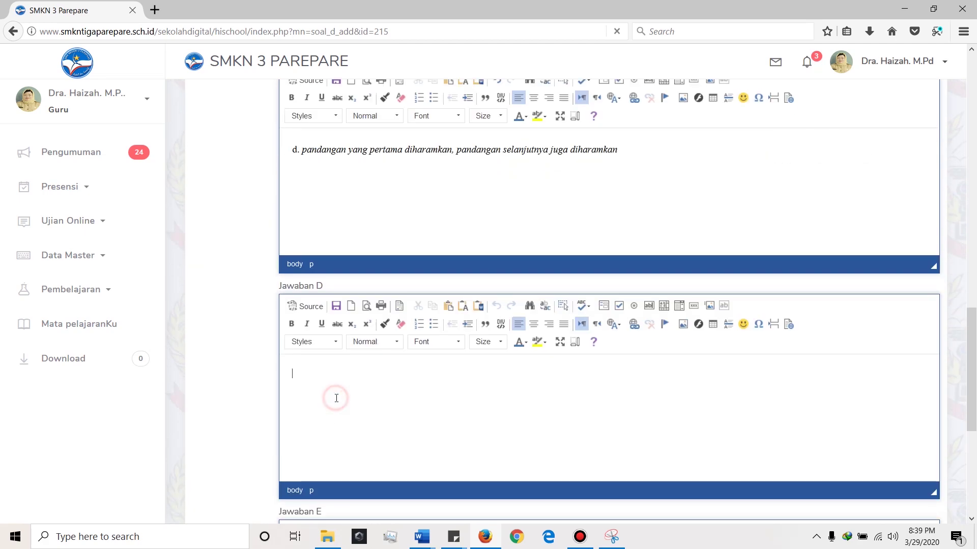
key("ctrl+v")
- Cut option a from the Jawaban A field and paste it into the Jawaban E field
scroll(336, 397, "up", 6)
scroll(357, 403, "up", 7)
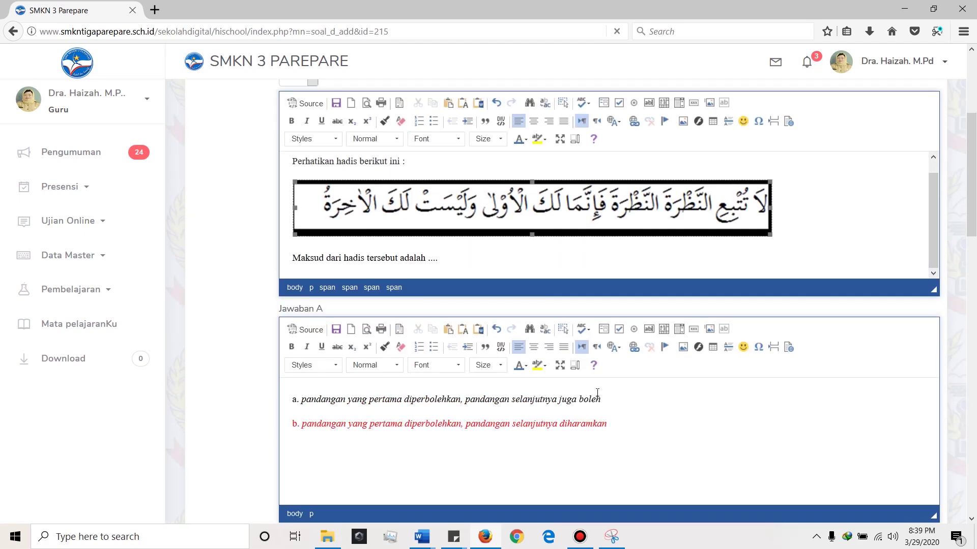
left_click_drag(601, 398, 284, 399)
key("ctrl+x")
scroll(347, 433, "down", 2)
scroll(347, 433, "down", 15)
left_click(359, 336)
key("ctrl+v")
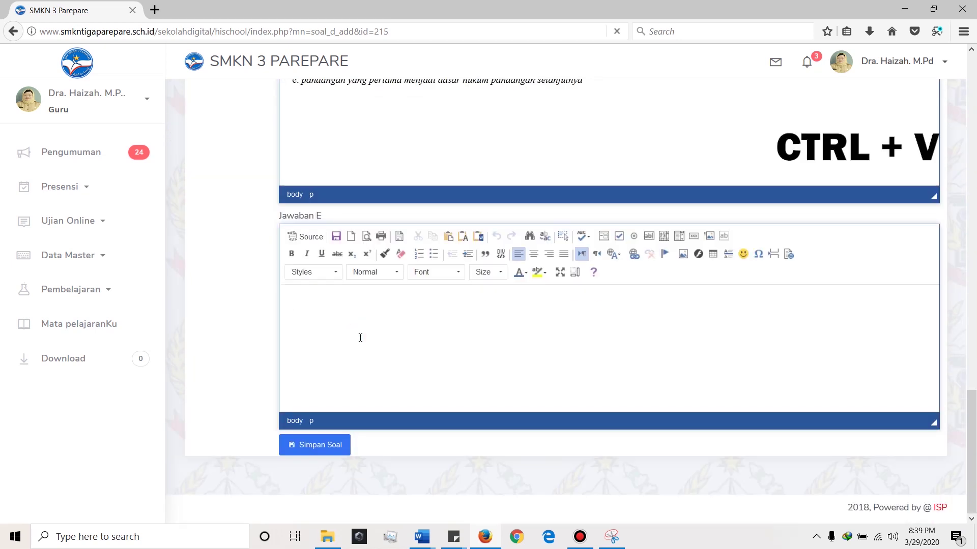
- Delete the "a." prefix from the answer in Jawaban E and remove its italic formatting
left_click(301, 307)
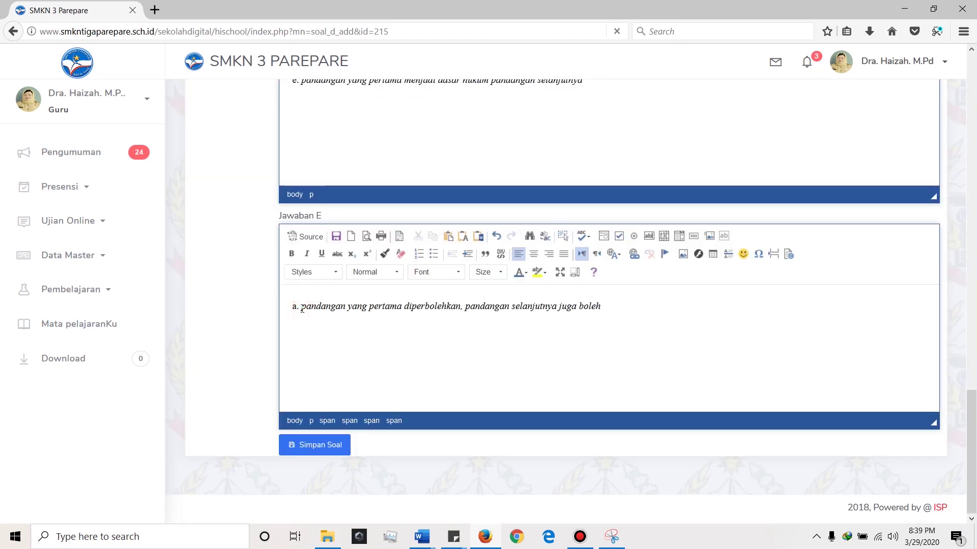
key("BackSpace")
key("BackSpace")
key("BackSpace")
left_click(477, 316)
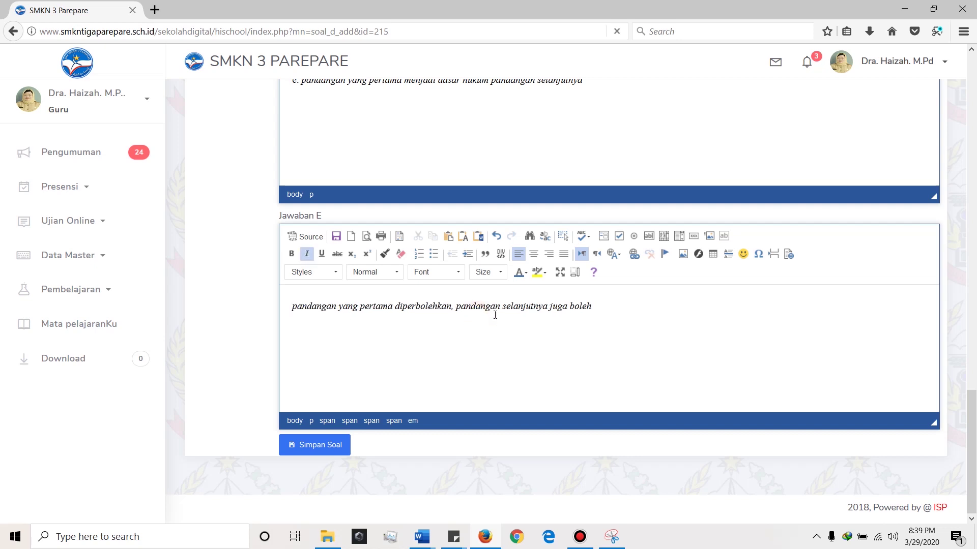
triple_click(586, 307)
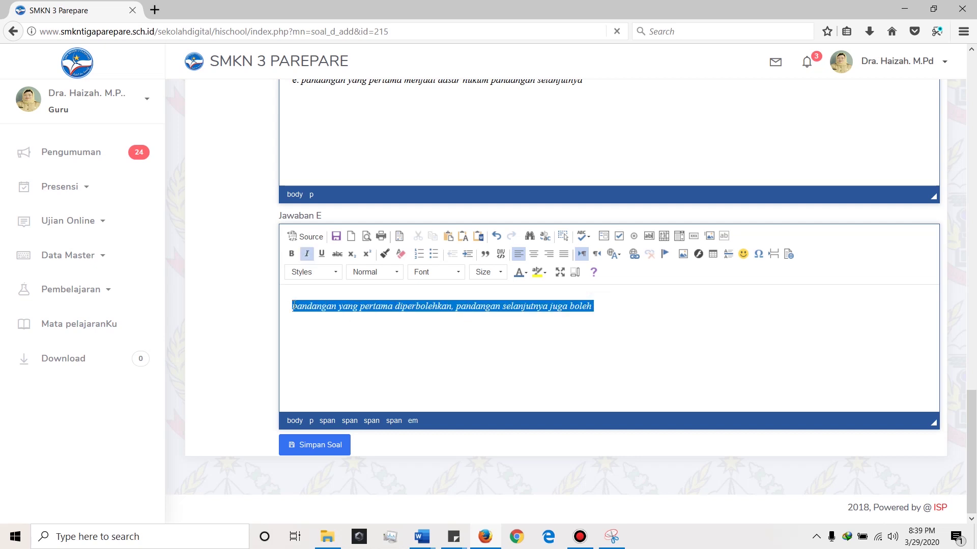
left_click(307, 254)
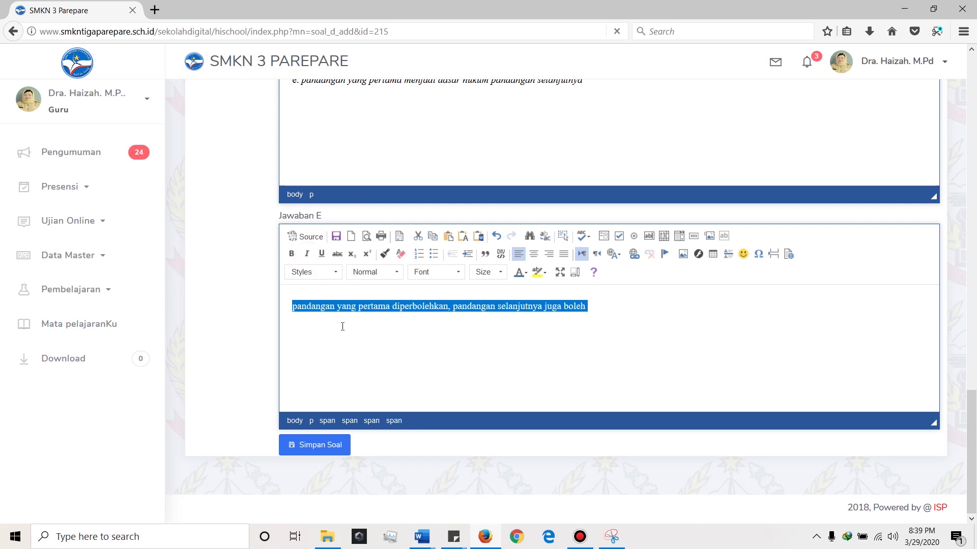
- Delete the "e." prefix from the answer in Jawaban D and remove its italic formatting
scroll(342, 323, "up", 4)
left_click_drag(589, 290, 301, 301)
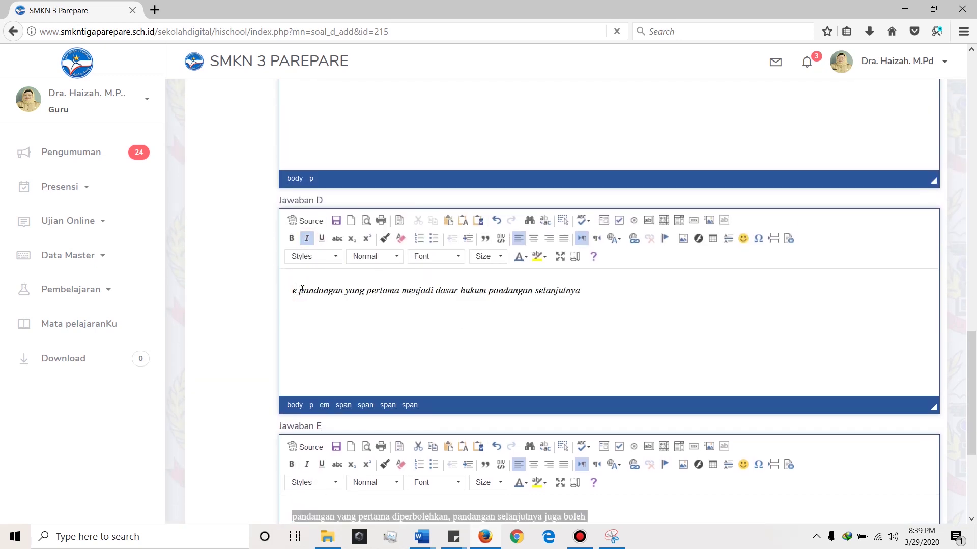
key("ctrl+i")
left_click(347, 334)
- Delete the "d." prefix from the answer in Jawaban C and remove its italic formatting
scroll(347, 334, "up", 5)
left_click_drag(300, 346, 646, 353)
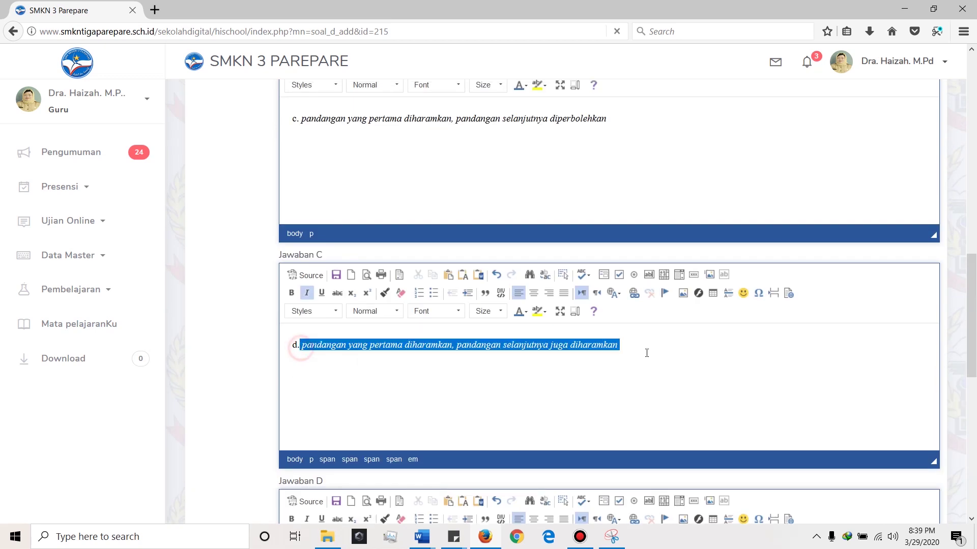
left_click(307, 293)
- Delete the "c." prefix from the answer in Jawaban B and remove its italic formatting
scroll(325, 346, "up", 5)
left_click_drag(610, 469, 300, 468)
left_click(287, 469)
key("Delete")
key("Delete")
key("Delete")
key("shift+End")
left_click(307, 194)
left_click(469, 497)
key("ctrl+a")
left_click(375, 483)
key("ctrl+a")
left_click(307, 417)
- Delete the blank line and the "b." prefix before the answer in Jawaban A, and remove its italic formatting
scroll(313, 440, "up", 3)
left_click_drag(609, 335, 301, 304)
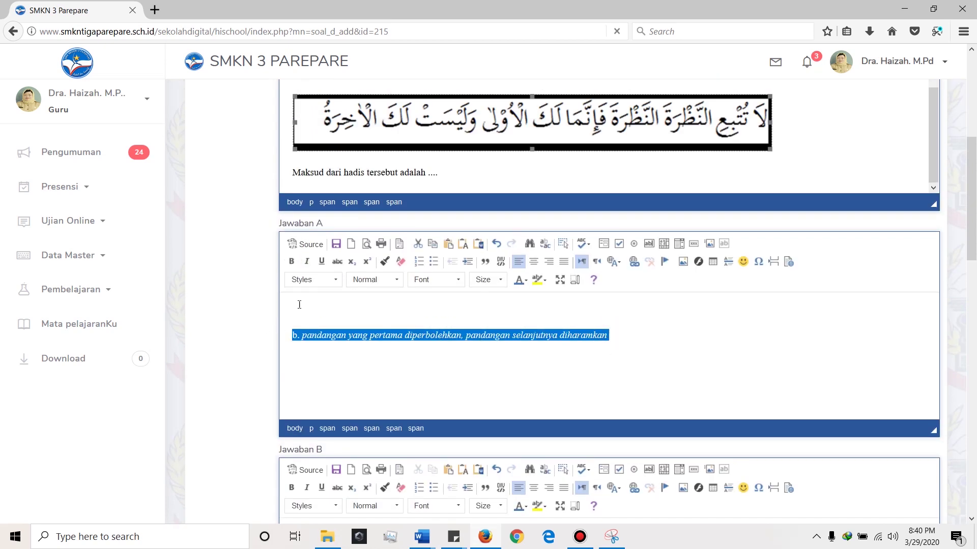
left_click(331, 339)
left_click(303, 335)
key("BackSpace")
key("BackSpace")
key("BackSpace")
key("BackSpace")
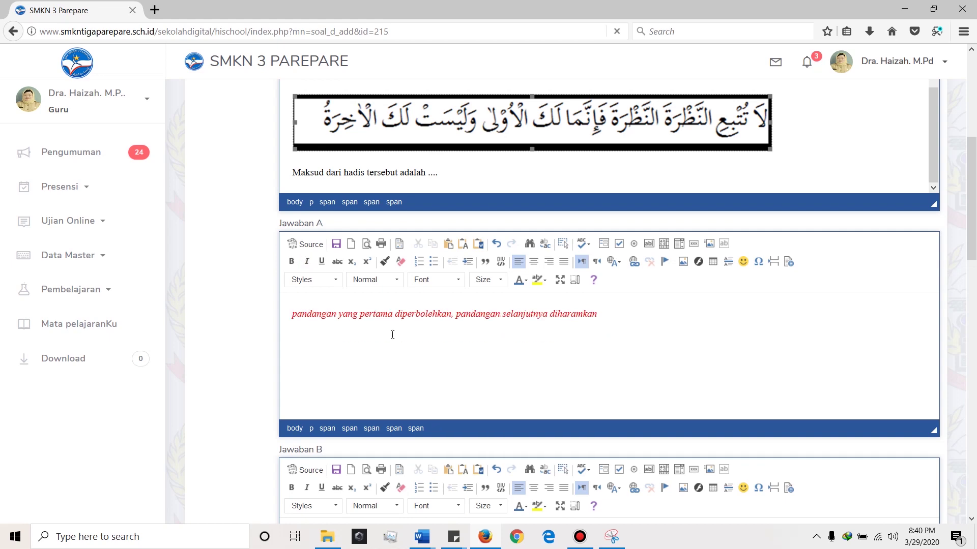
left_click_drag(610, 318, 233, 318)
left_click(306, 261)
left_click(340, 328)
- Change the red answer text in Jawaban A back to the default text colour
scroll(346, 336, "down", 6)
scroll(353, 351, "up", 6)
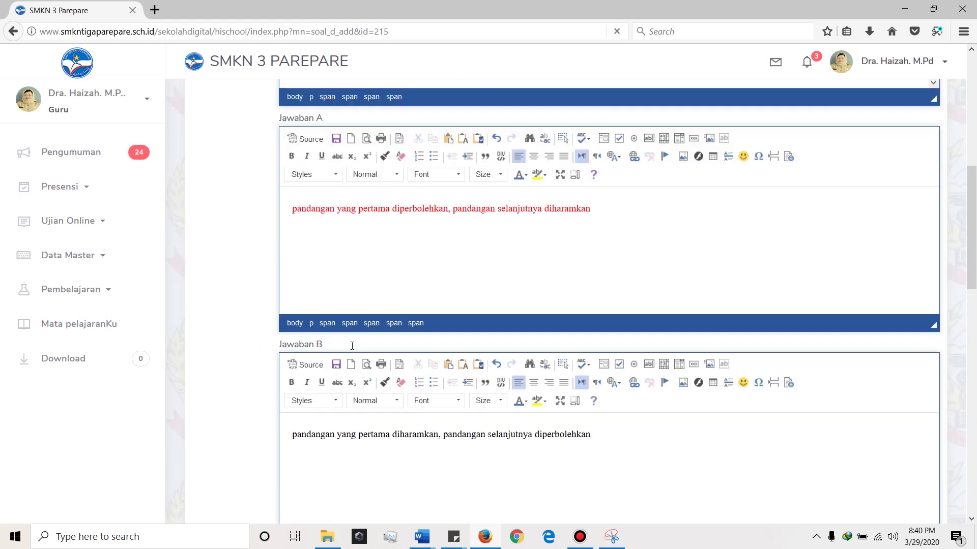
left_click_drag(595, 313, 291, 314)
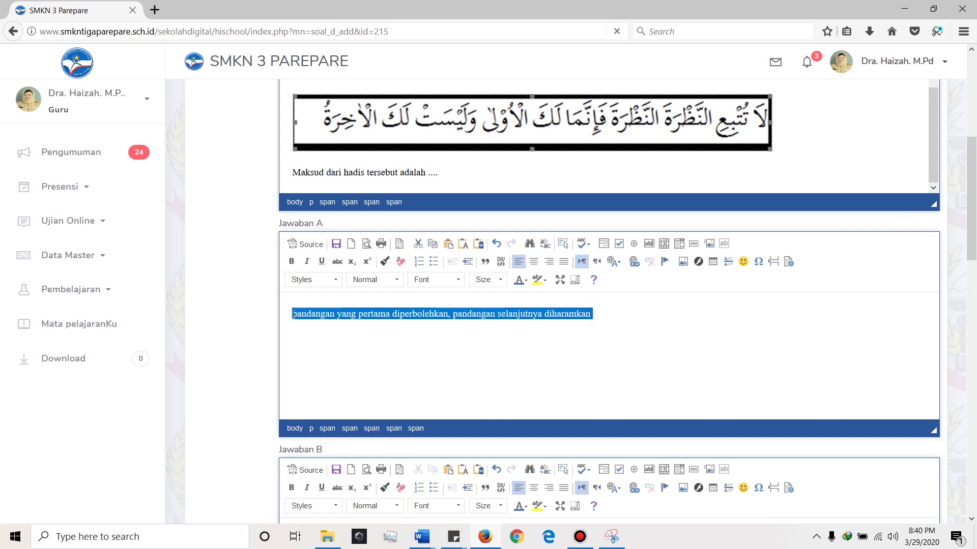
left_click(524, 281)
left_click(532, 296)
left_click(514, 334)
scroll(516, 341, "up", 5)
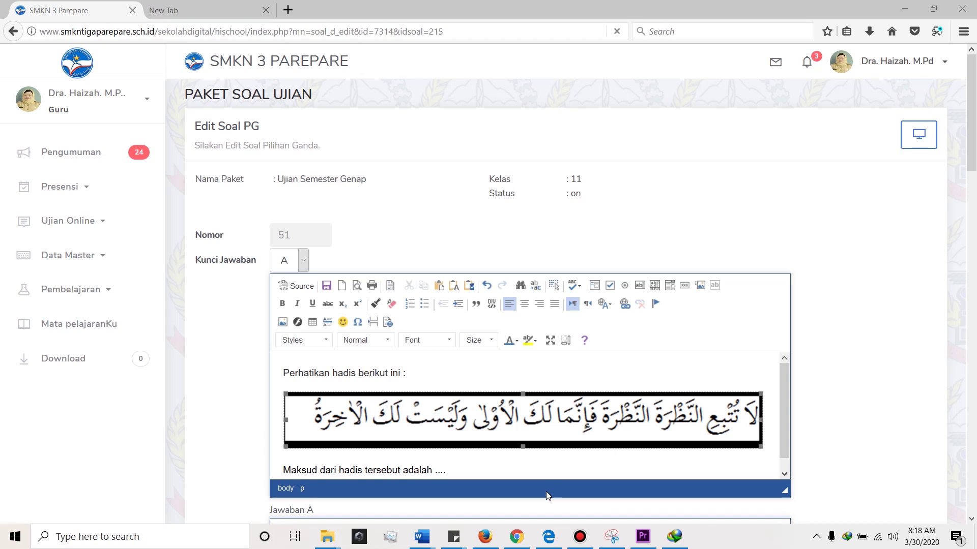
- Switch to Chrome with the blank question form and copy the hadith snip from Snipping Tool
left_click(516, 537)
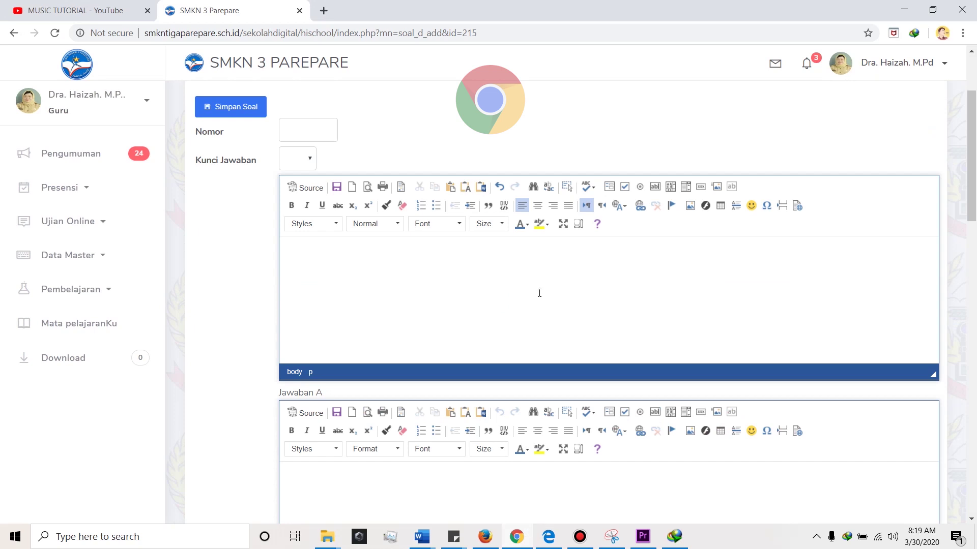
left_click(612, 537)
left_click_drag(597, 86, 664, 57)
left_click(626, 93)
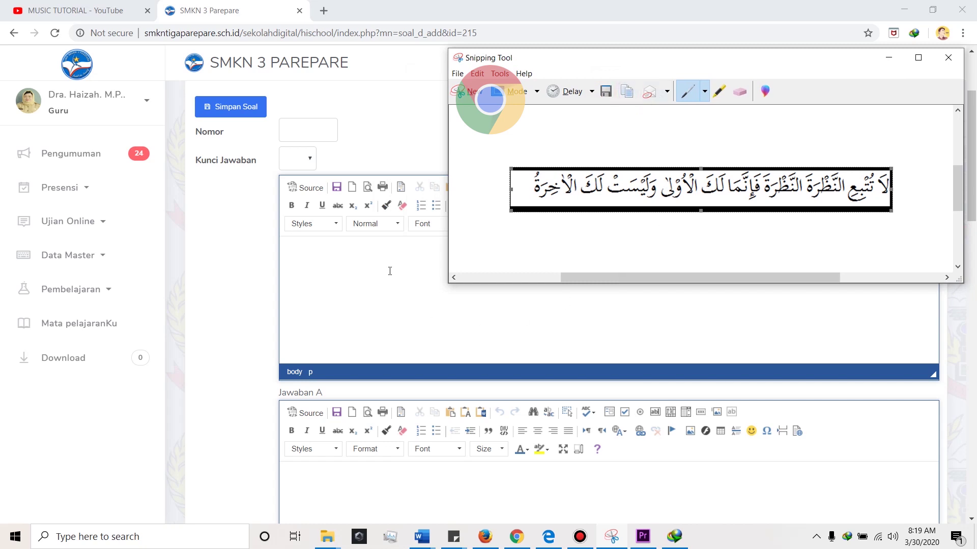
- Try to paste the hadith snip into the empty question field in Chrome, also as plain text, and dismiss the notice
left_click(390, 271)
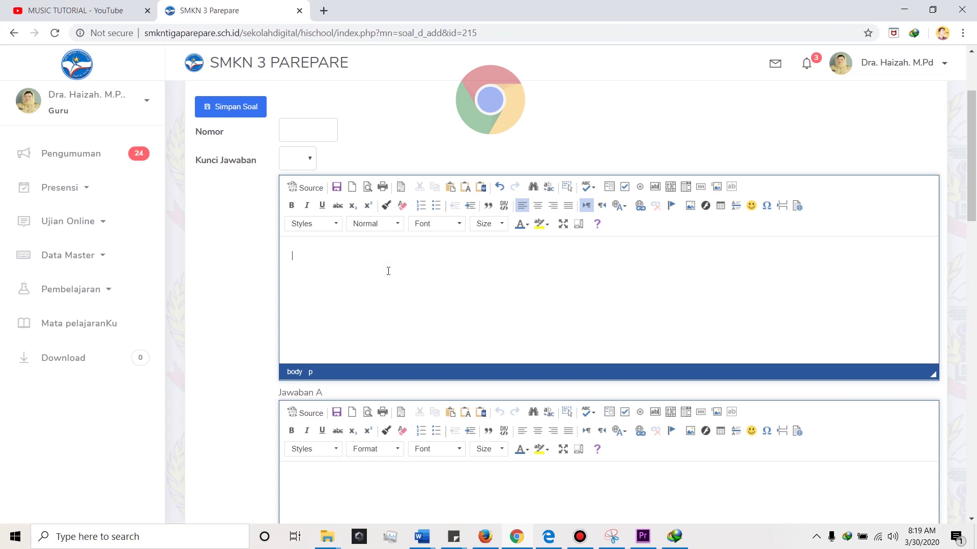
left_click(388, 271)
left_click(463, 189)
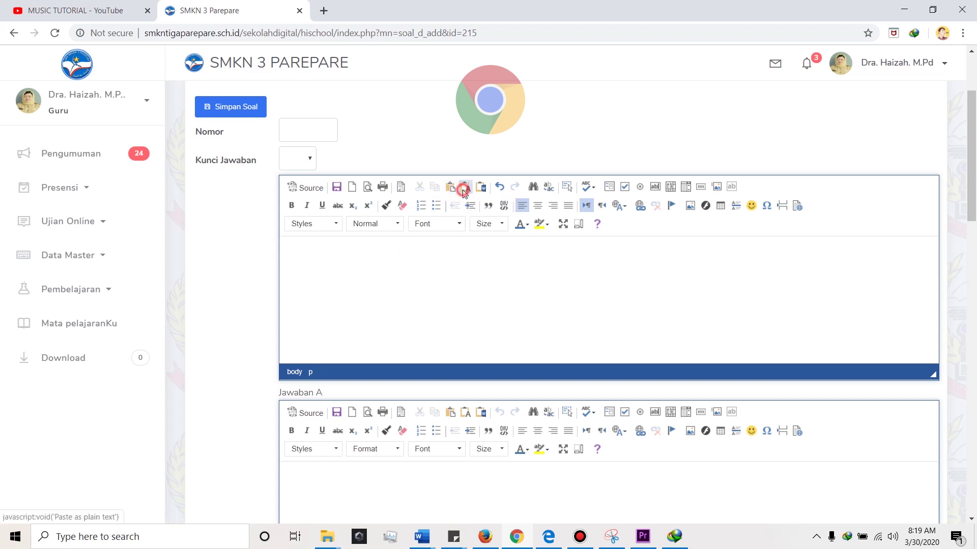
left_click(463, 190)
left_click(363, 299)
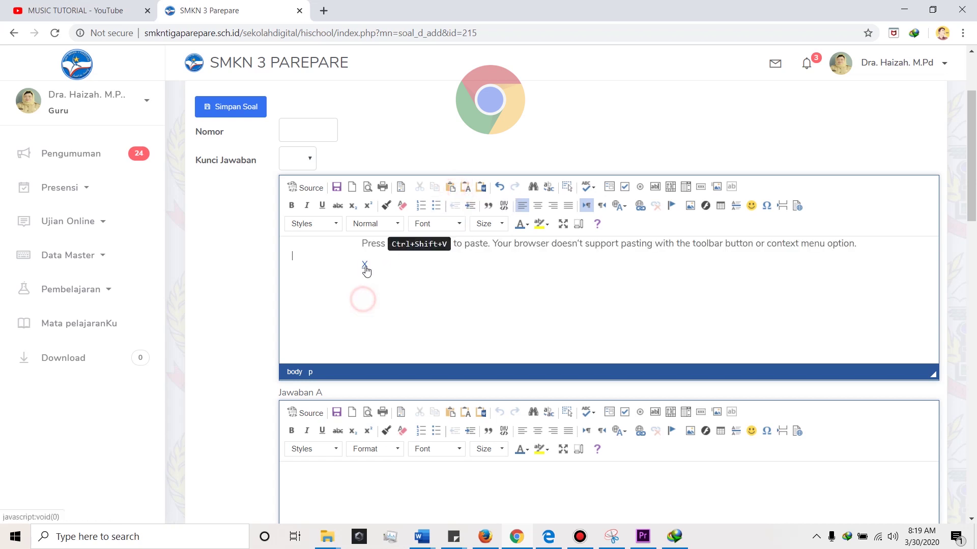
left_click(365, 266)
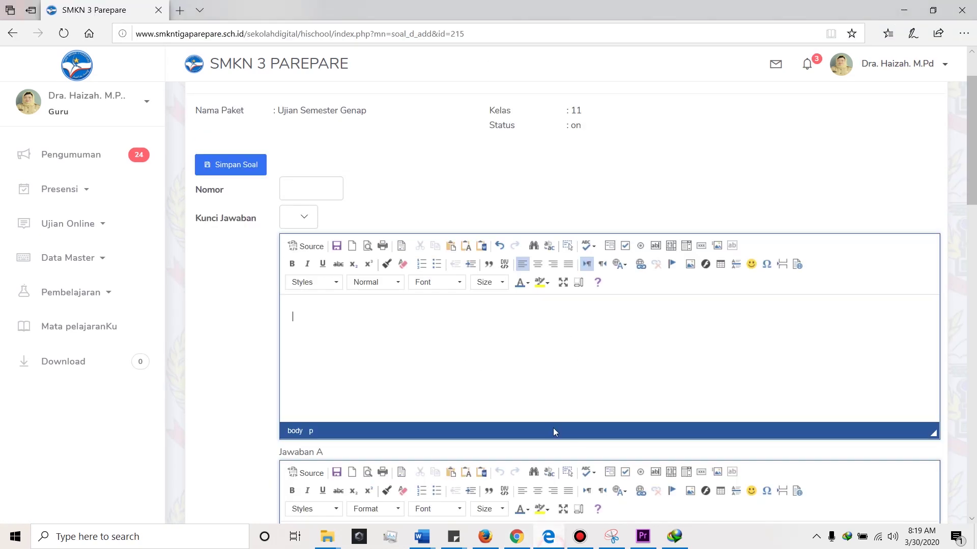
- Try to paste the hadith snip into the empty question field in Edge and dismiss the notice
left_click(364, 327)
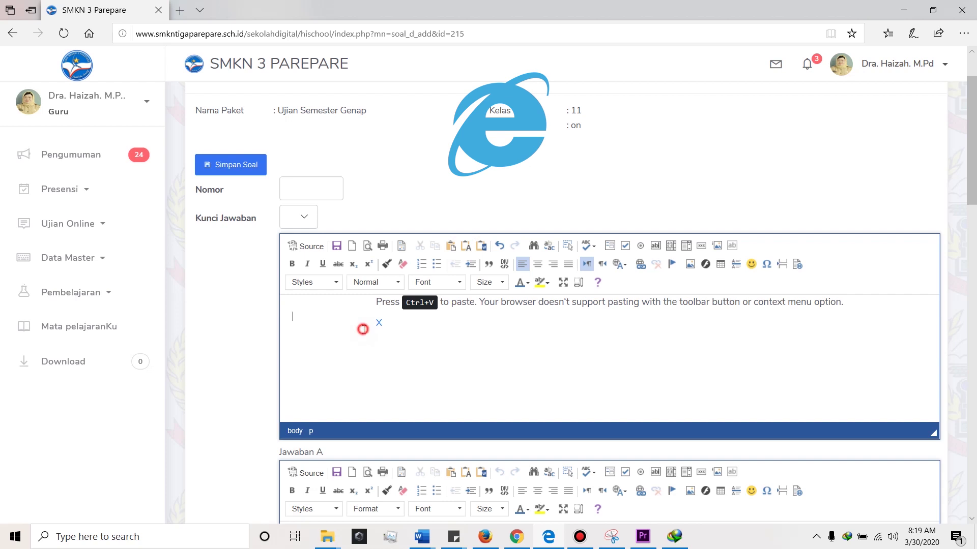
left_click(378, 324)
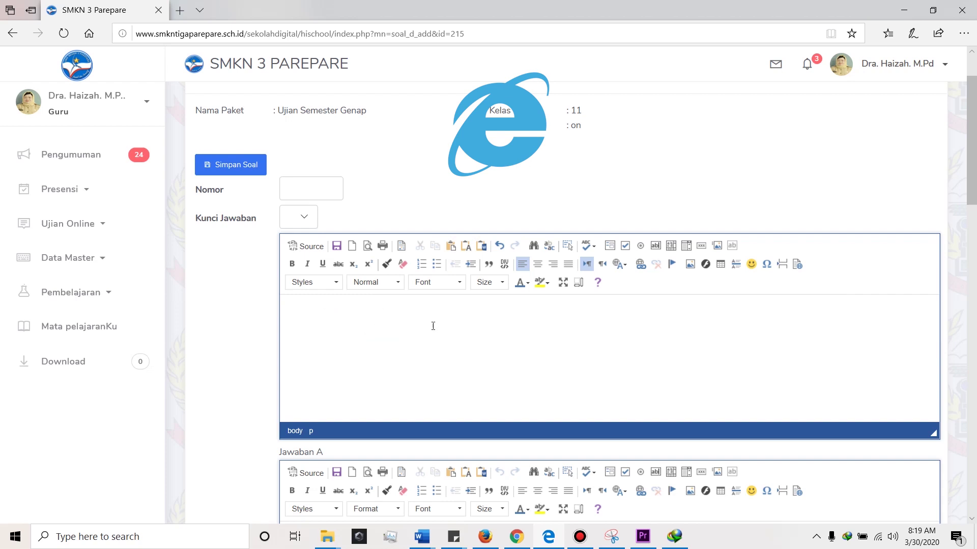
left_click(472, 334)
- Switch to Firefox, paste the hadith snip on a new line below the existing image in question 51, and delete that duplicate
left_click(485, 547)
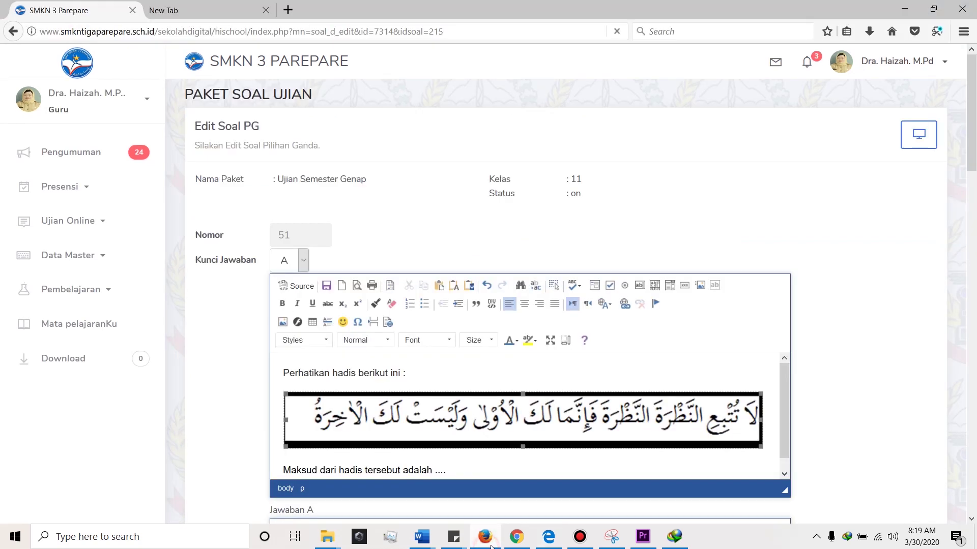
scroll(786, 439, "down", 1)
left_click(767, 434)
key("Return")
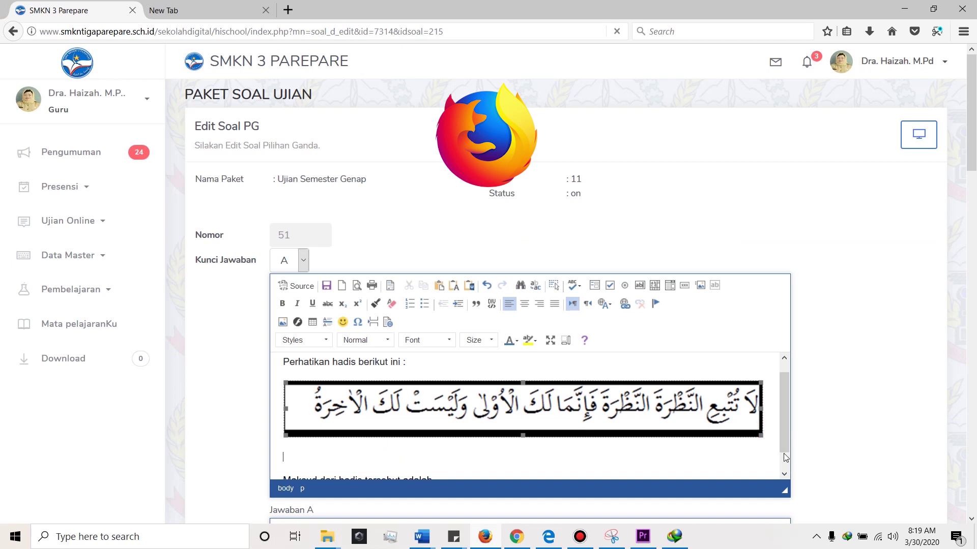
key("ctrl+v")
left_click(685, 457)
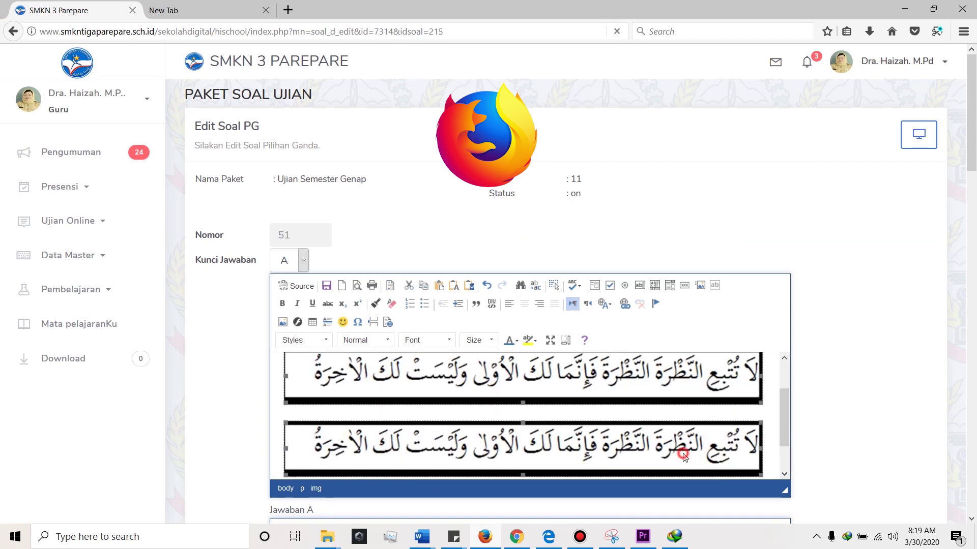
key("Delete")
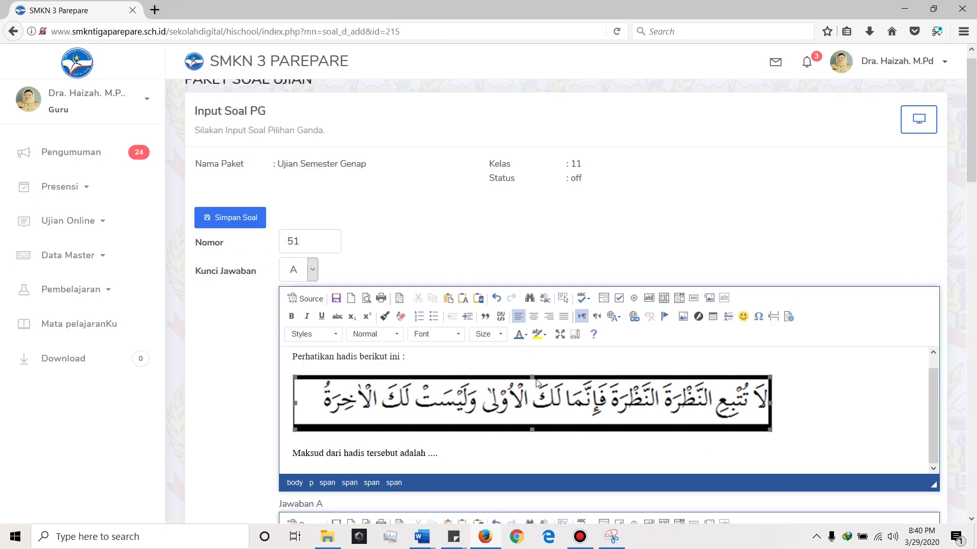
- Check the cleaned-up answers of question 51 down to Jawaban E and save the question
scroll(536, 379, "down", 6)
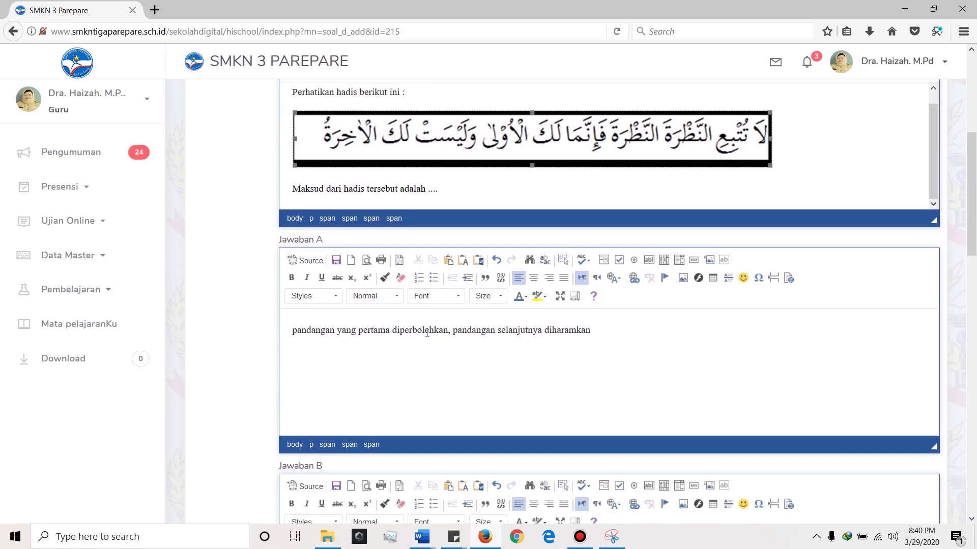
scroll(440, 224, "down", 10)
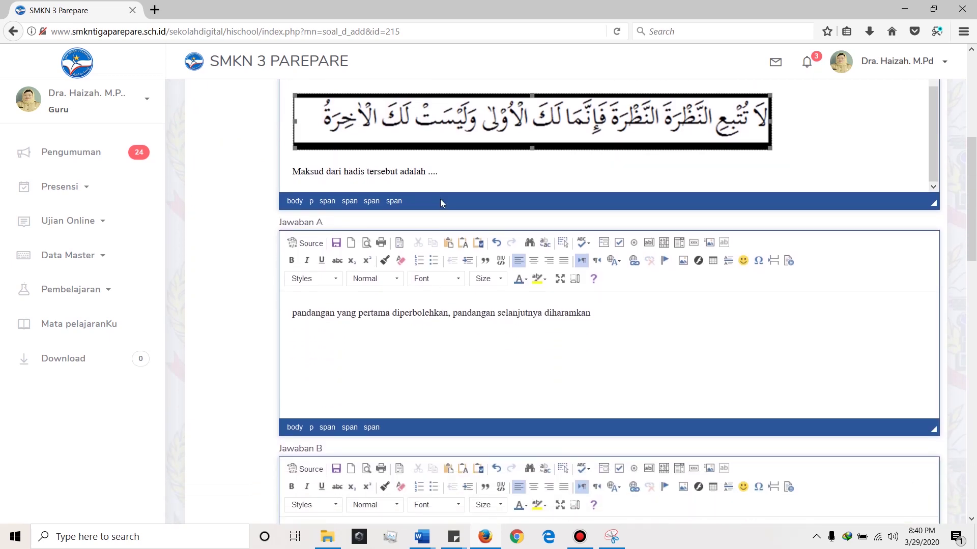
scroll(440, 241, "down", 8)
left_click(489, 340)
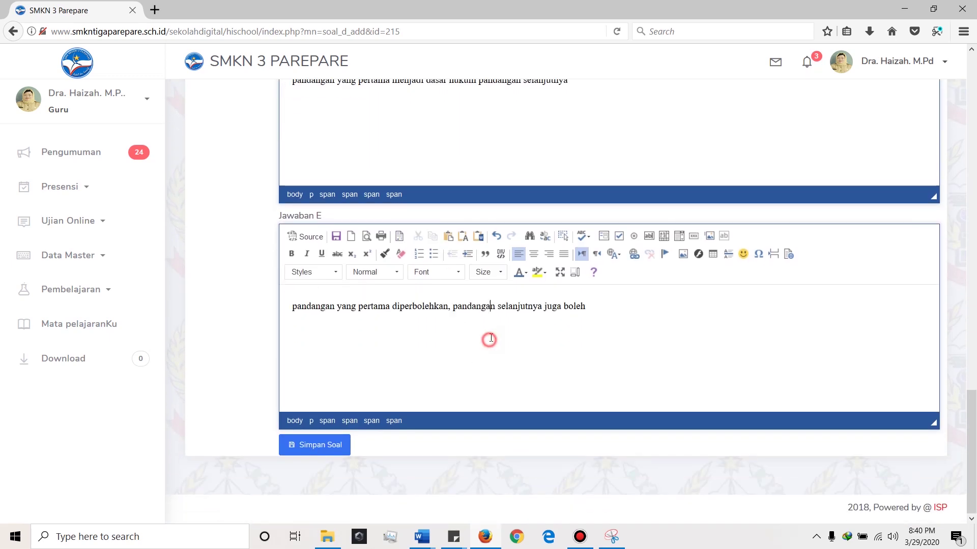
left_click(324, 450)
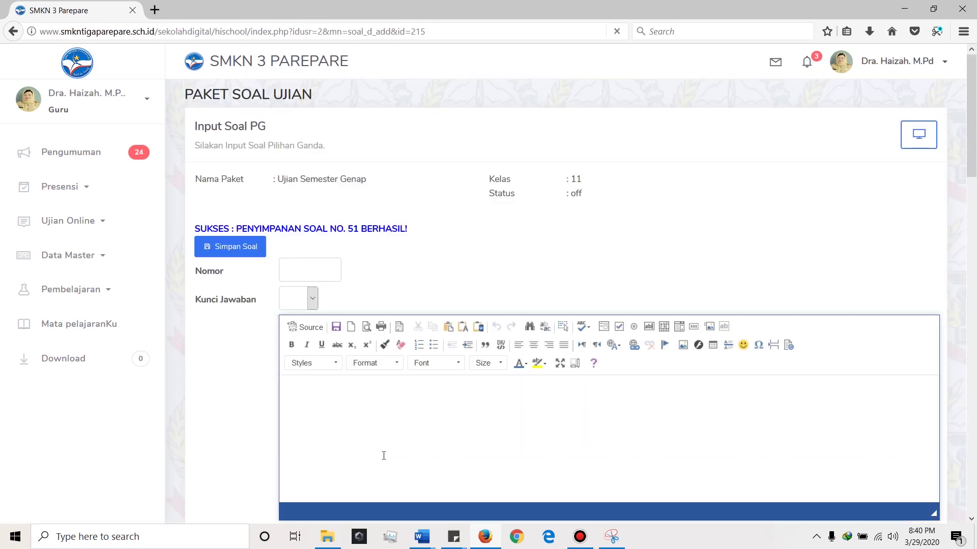
left_click(687, 273)
- Return to the question package list and open the questions of the Ujian Semester Genap package to review question 51
left_click(918, 135)
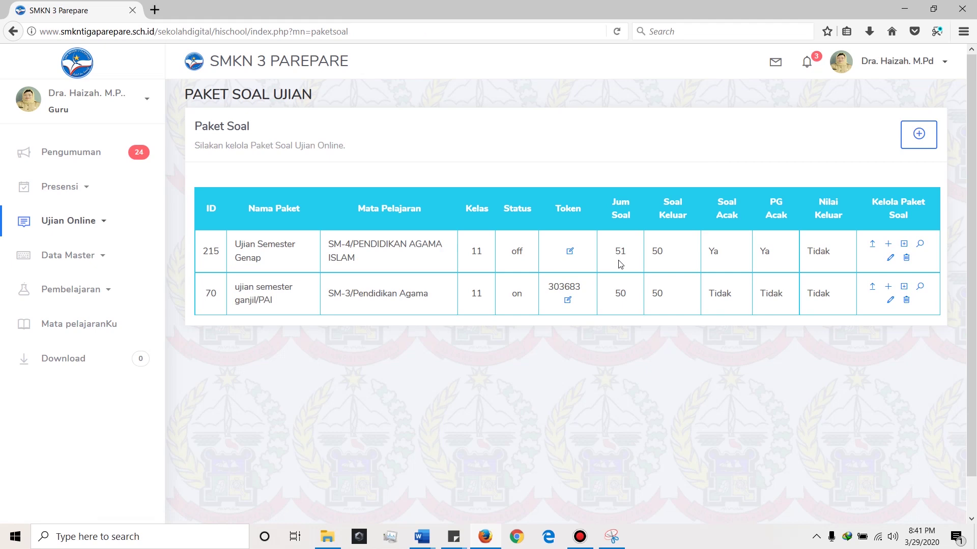
left_click(921, 245)
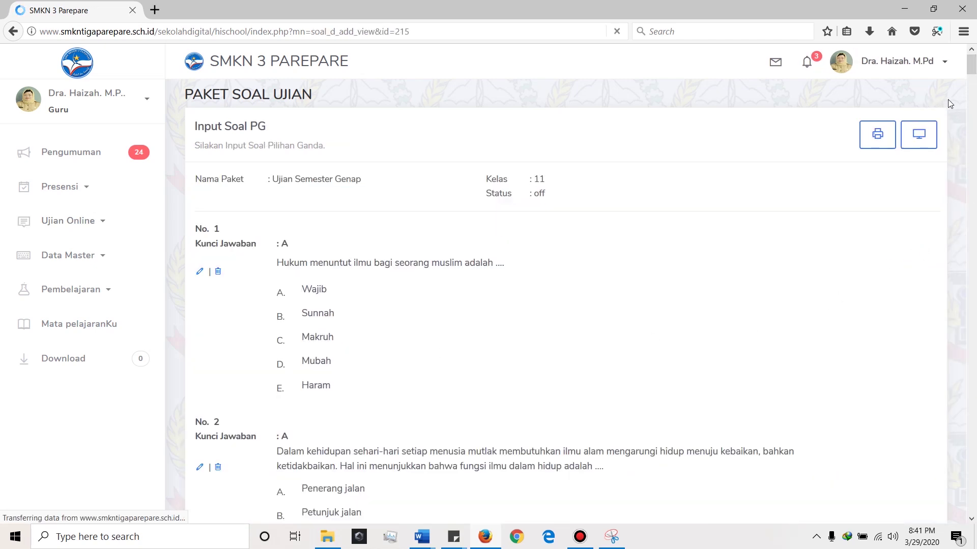
left_click_drag(973, 66, 972, 507)
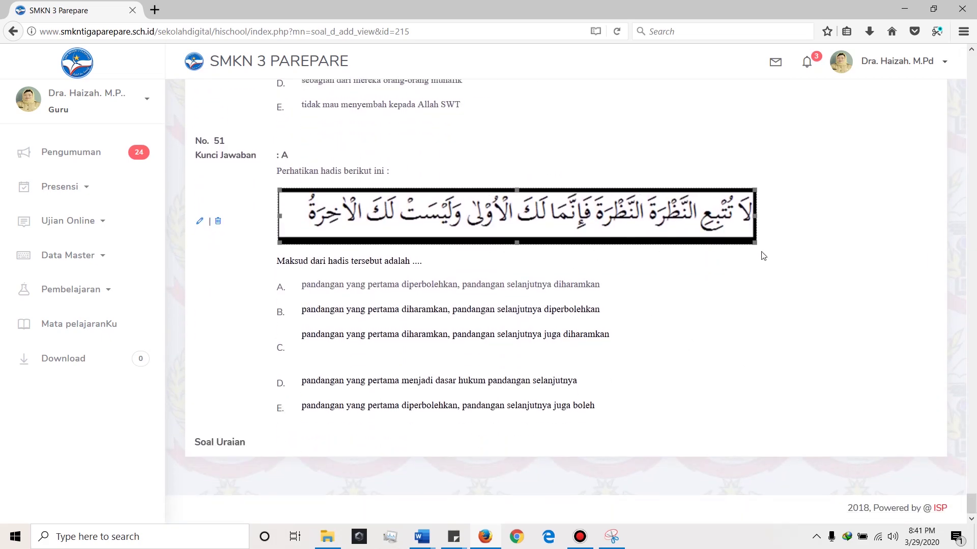
left_click_drag(971, 503, 973, 58)
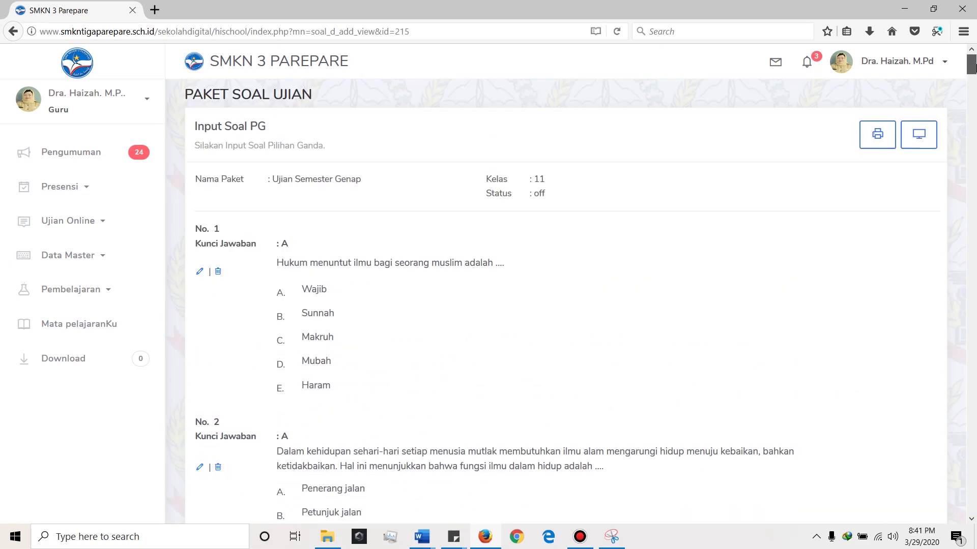
- Return to the question package list, open the Ujian Semester Genap package for editing and set its Status to on
left_click(722, 161)
left_click(918, 134)
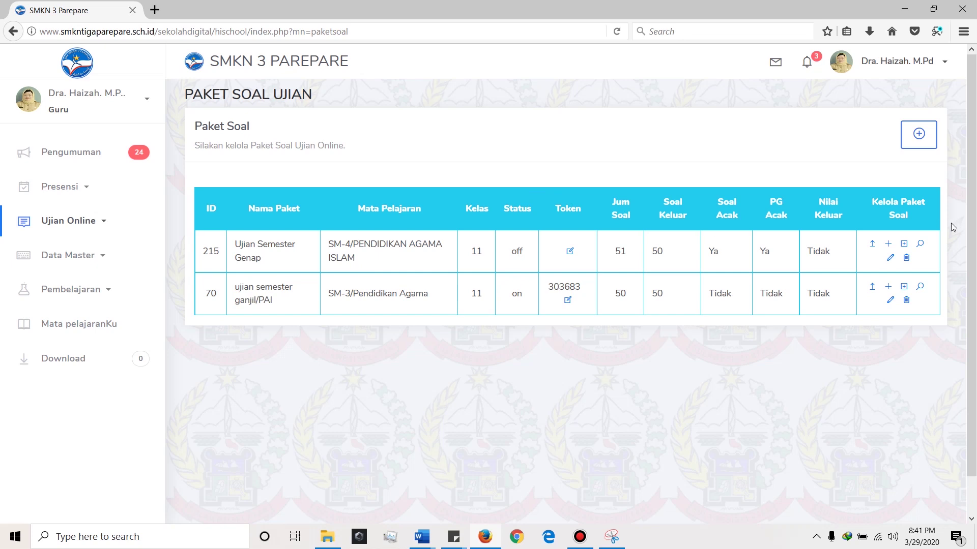
left_click(890, 259)
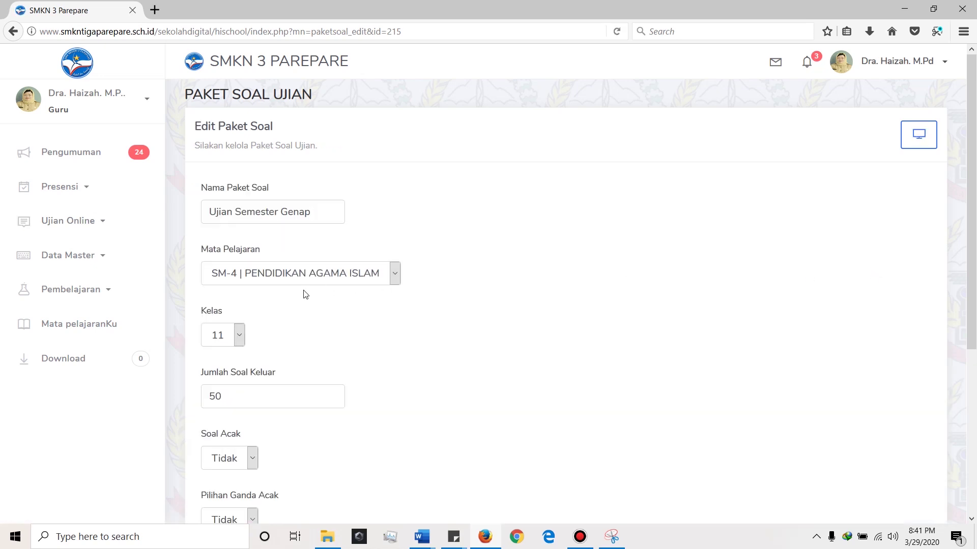
scroll(305, 294, "down", 5)
left_click(239, 395)
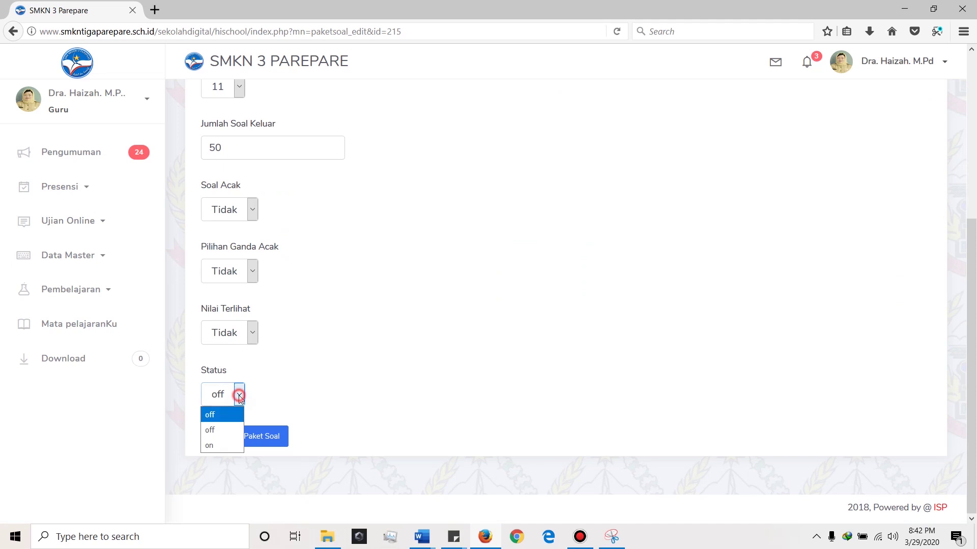
left_click(232, 446)
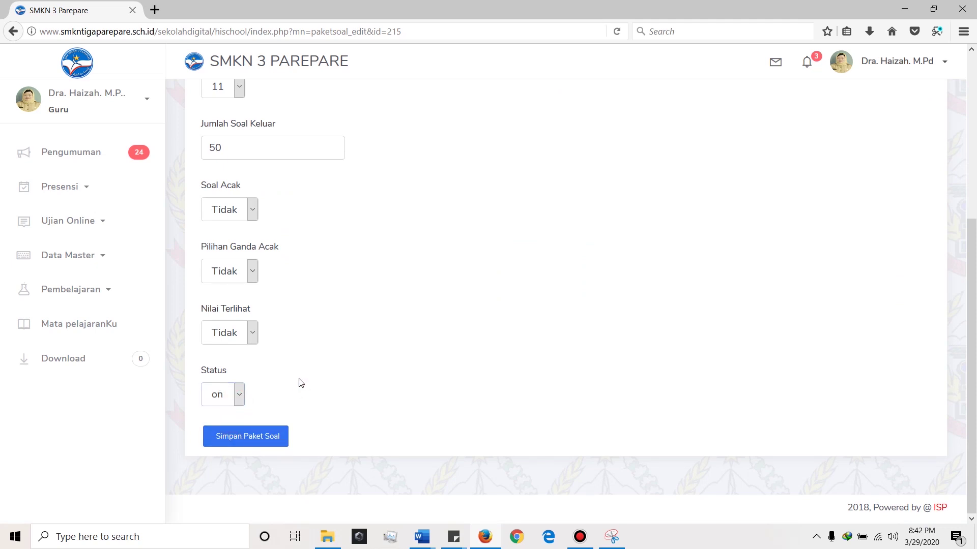
- Set both Soal Acak and Pilihan Ganda Acak to Ya for the Ujian Semester Genap package
scroll(264, 290, "up", 2)
left_click(254, 283)
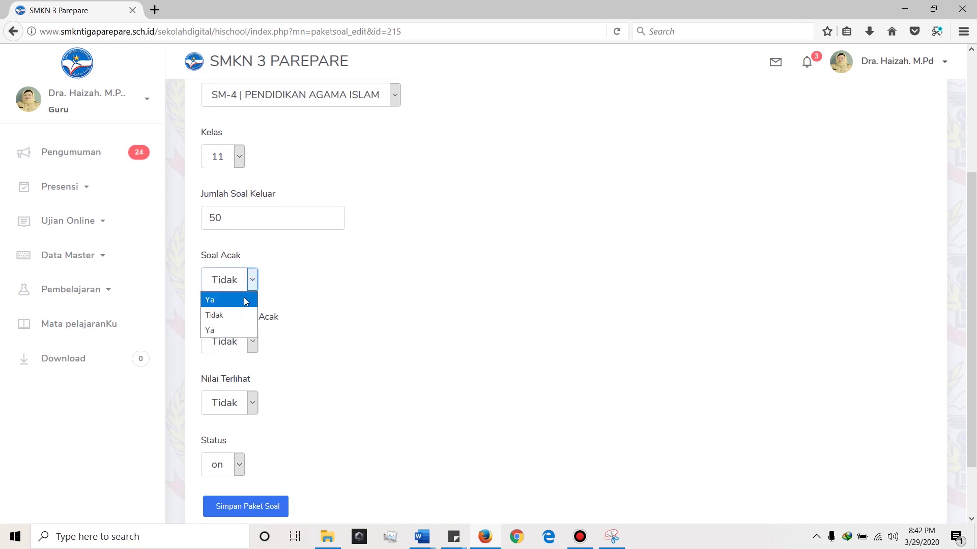
left_click(231, 304)
left_click(253, 342)
left_click(234, 358)
- Review the settings of the Ujian Semester Genap package from the name down to Status and save the package
scroll(280, 349, "up", 4)
scroll(281, 350, "up", 1)
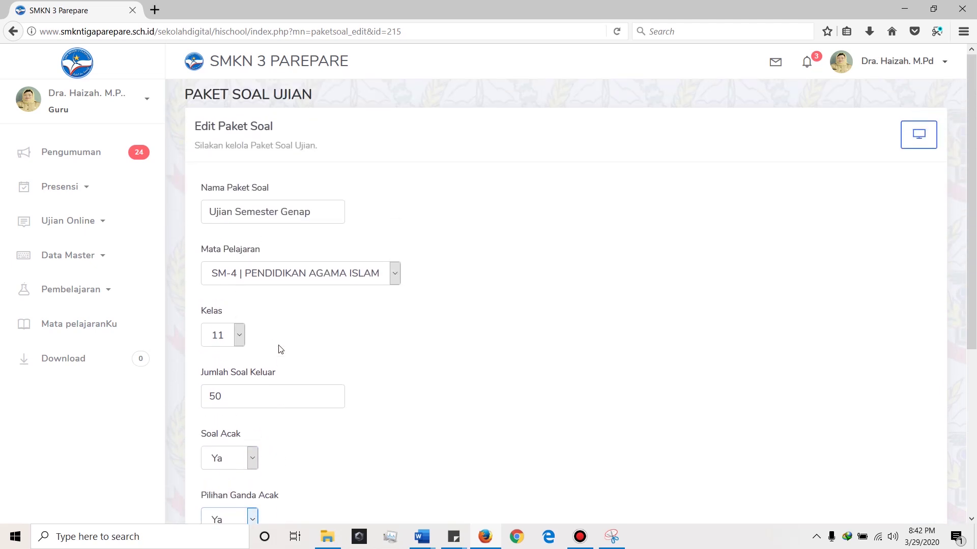
scroll(281, 349, "down", 5)
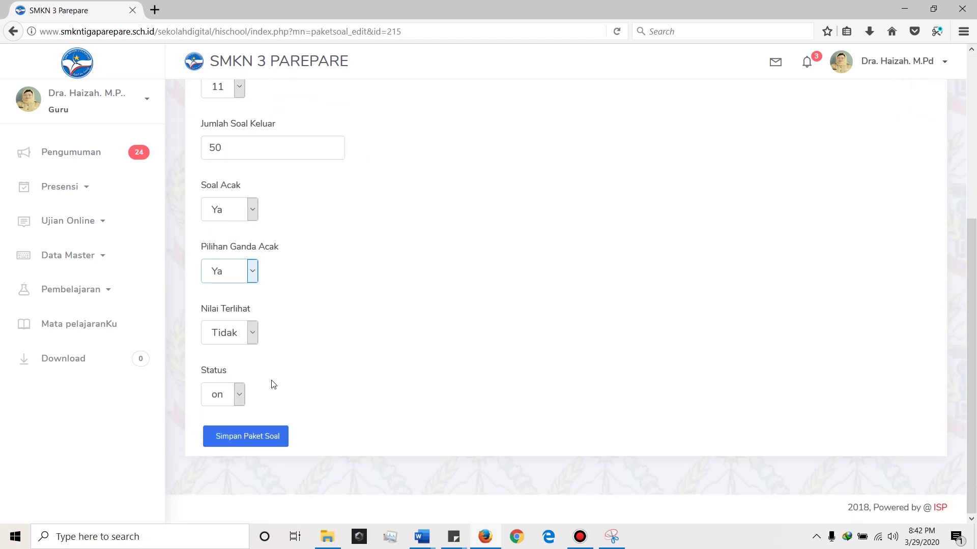
left_click(373, 416)
left_click(254, 438)
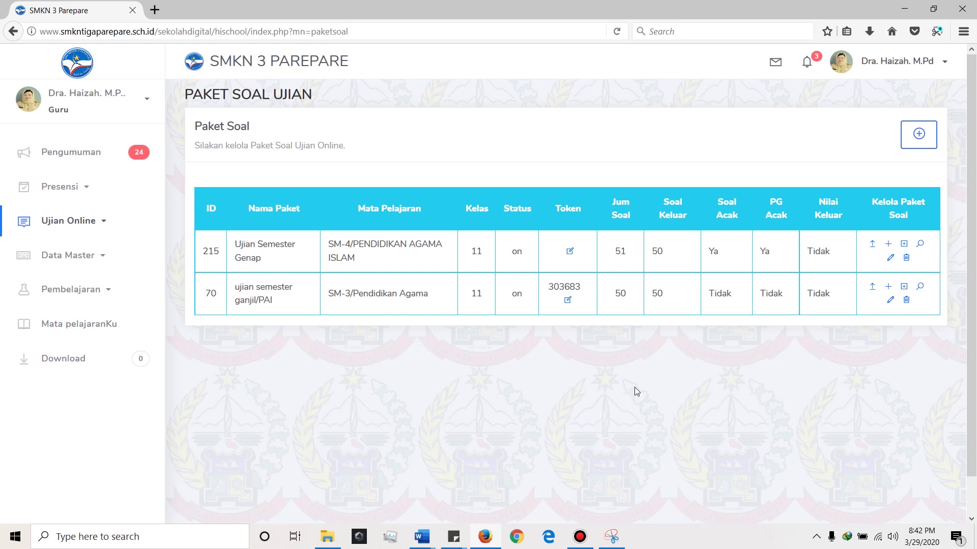
- Log out of the teacher account and confirm leaving the application
left_click(889, 66)
left_click(805, 268)
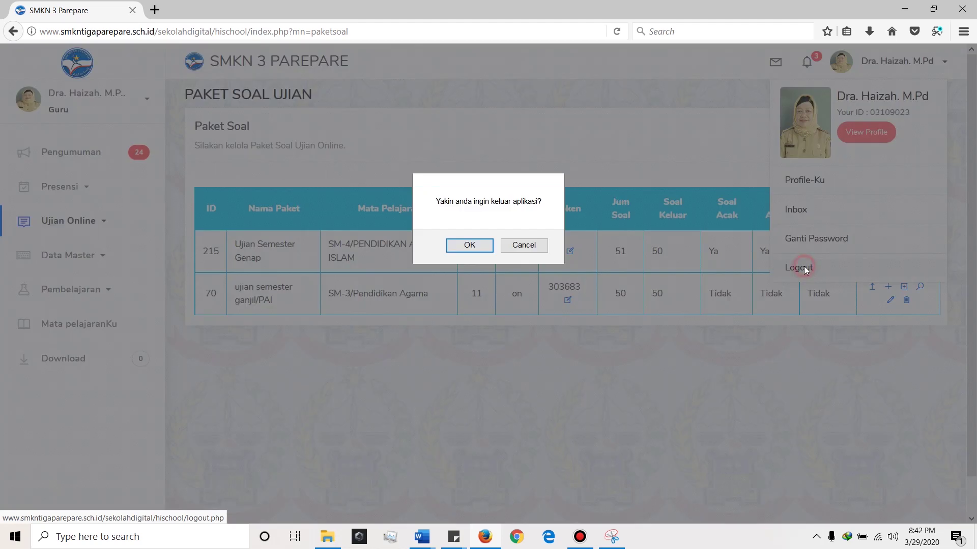
left_click(473, 246)
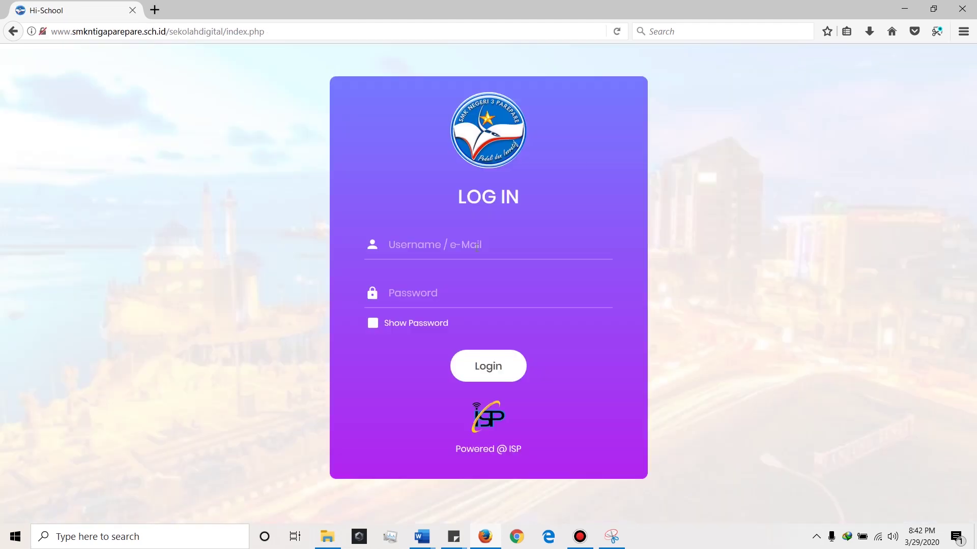
left_click(275, 318)
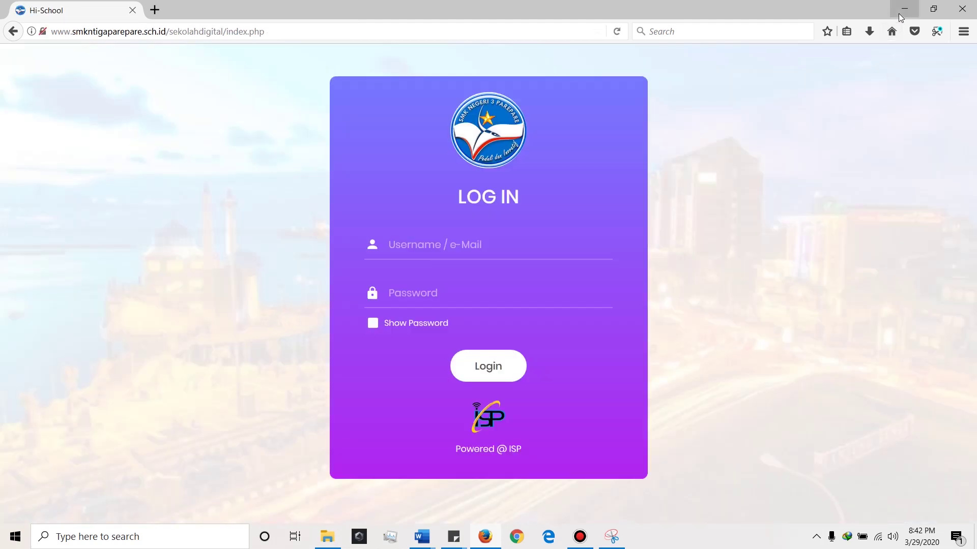